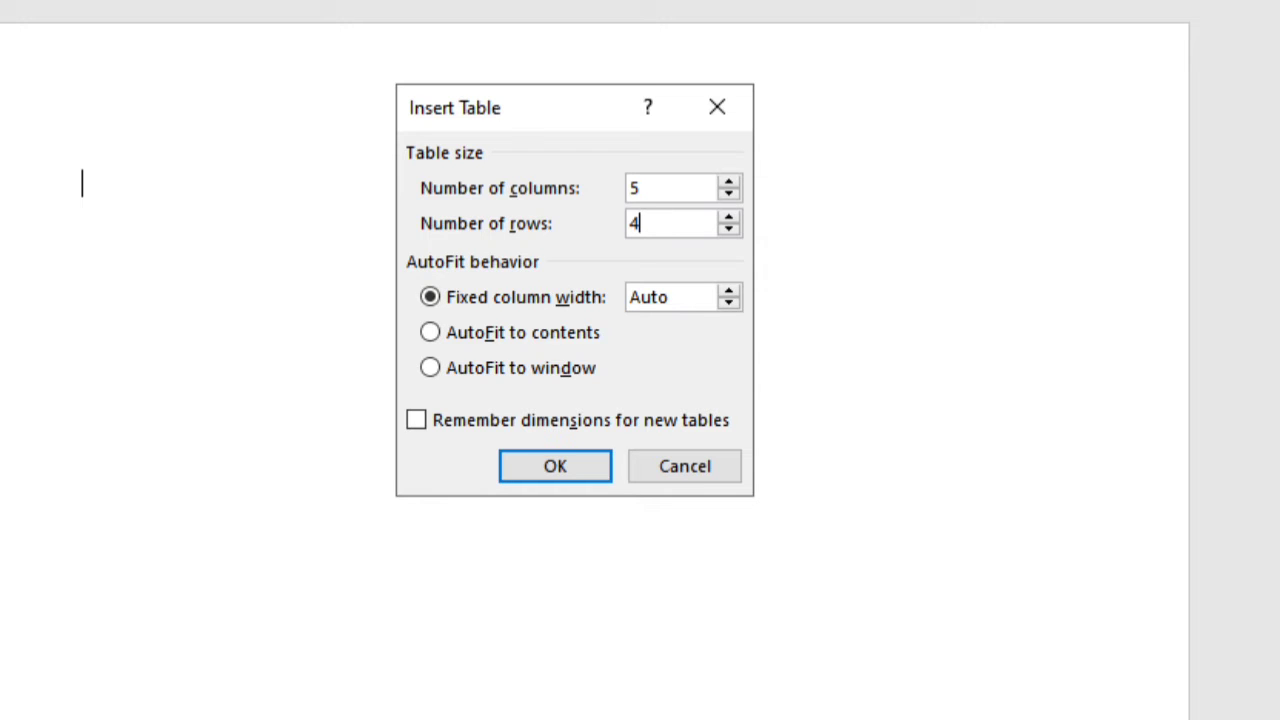
Insert a table of 5 columns and 4 rows with fixed column width, and below it a same-sized one using AutoFit to contents.
key("Return")
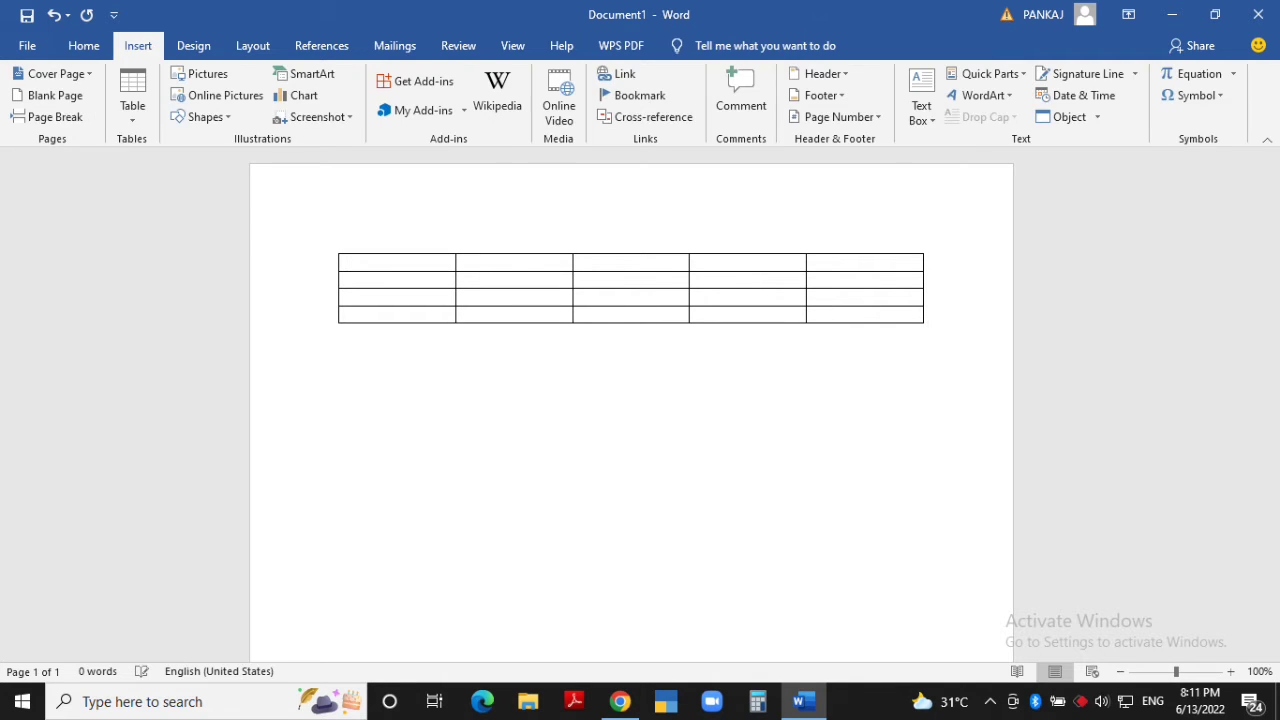
left_click(132, 95)
left_click(160, 306)
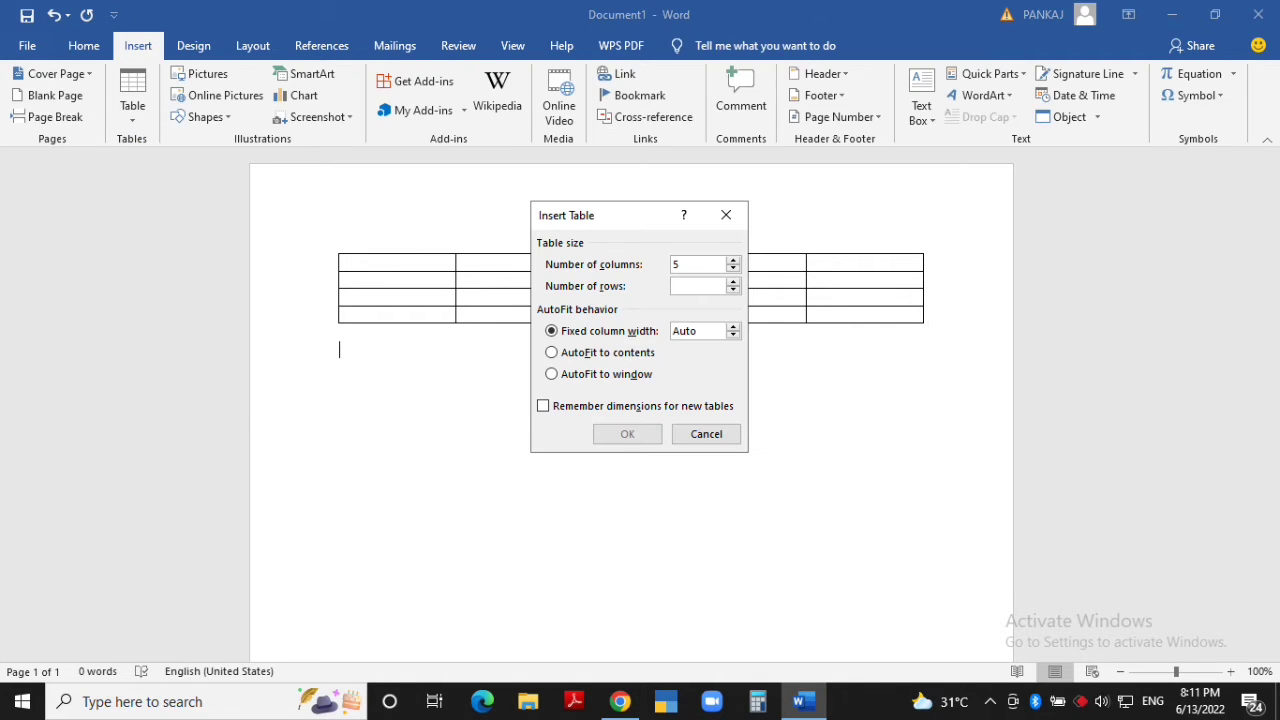
left_click(551, 352)
key("Return")
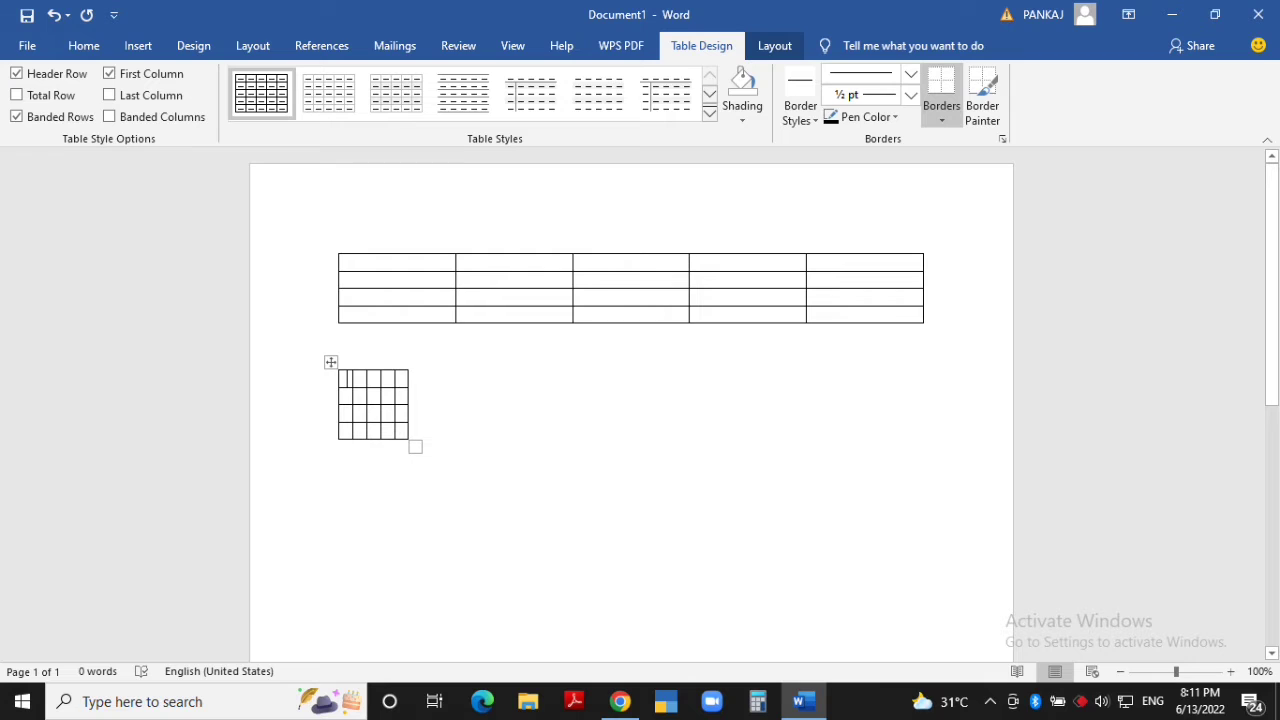
Fill the second table's first row with a student's first name, "Name of student", "Class" and "section".
type("Anshul")
key("Tab")
type("Name of student")
key("Tab")
type("Class")
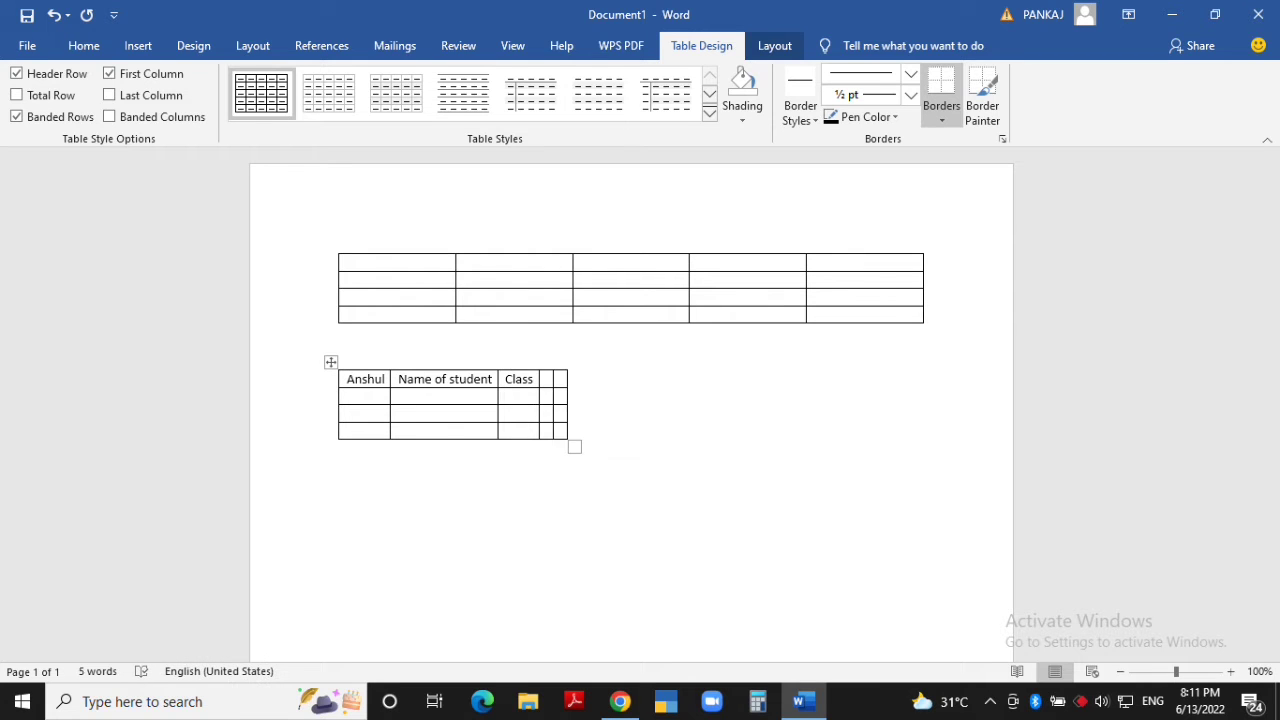
key("Tab")
type("section")
left_click(400, 456)
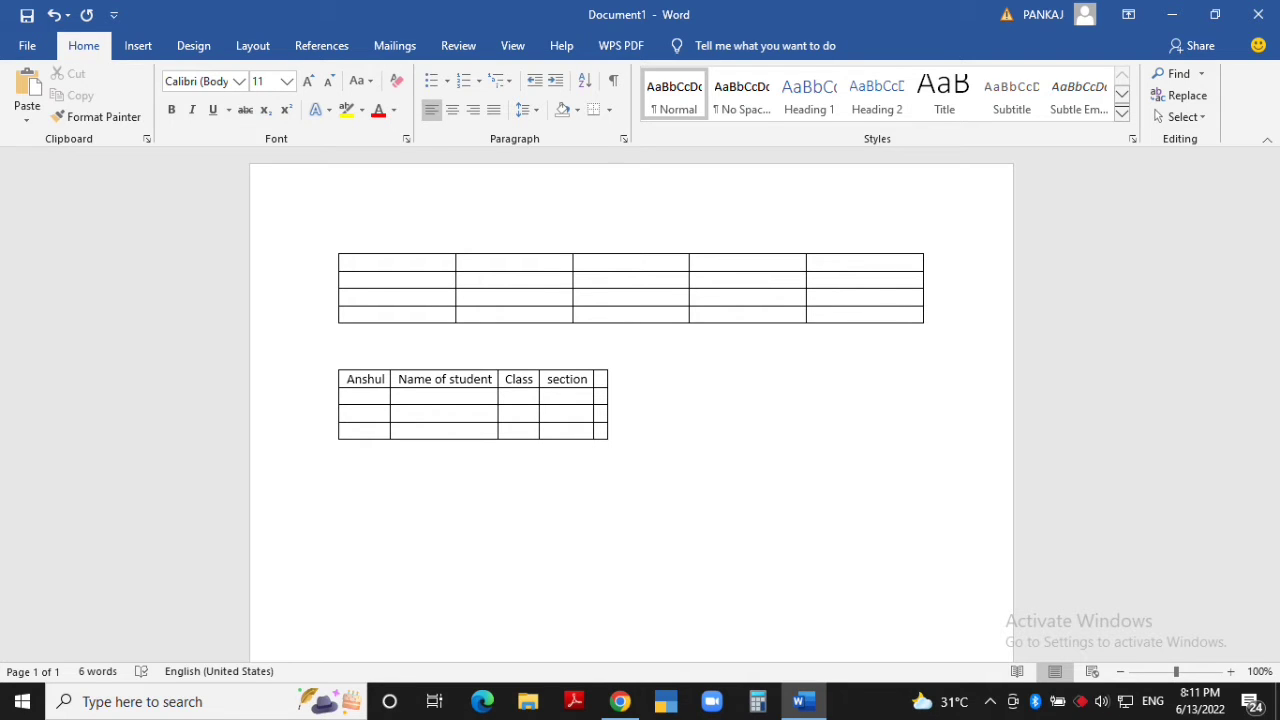
Insert a third table with 5 columns and 4 rows, using AutoFit to window, below the second table.
left_click(138, 46)
left_click(132, 96)
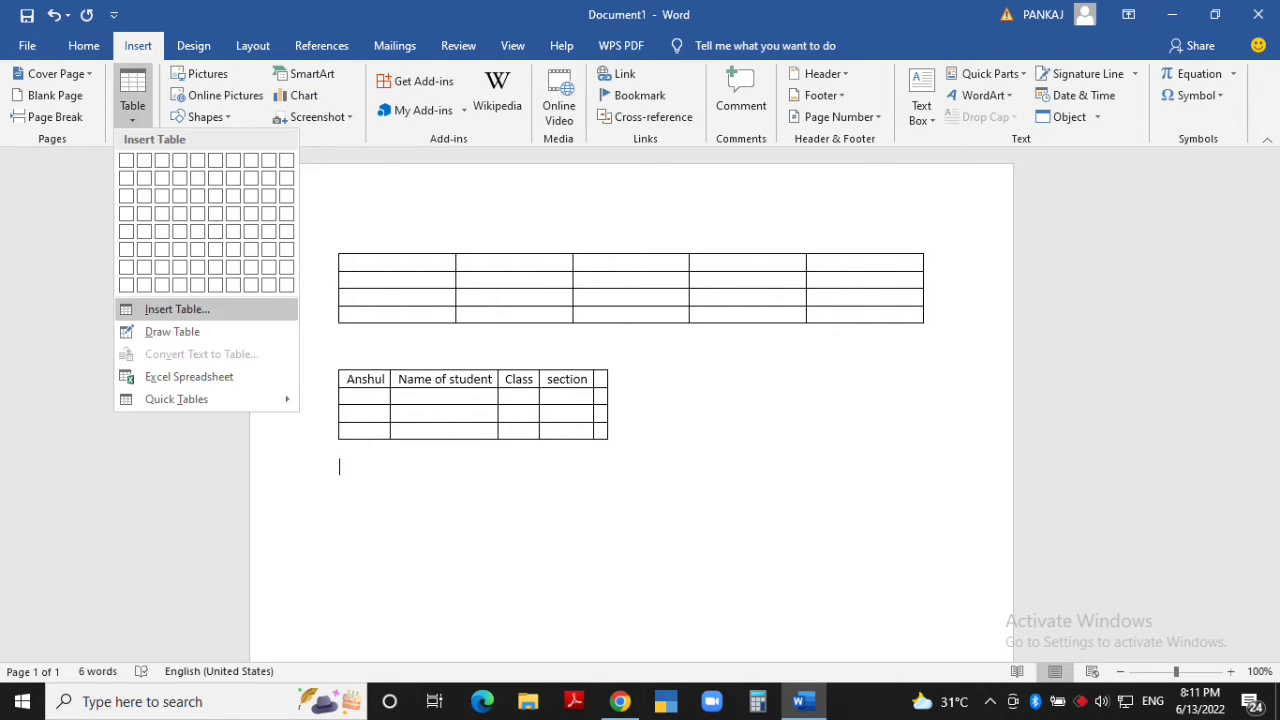
left_click(178, 308)
key("Tab")
type("4")
left_click(606, 374)
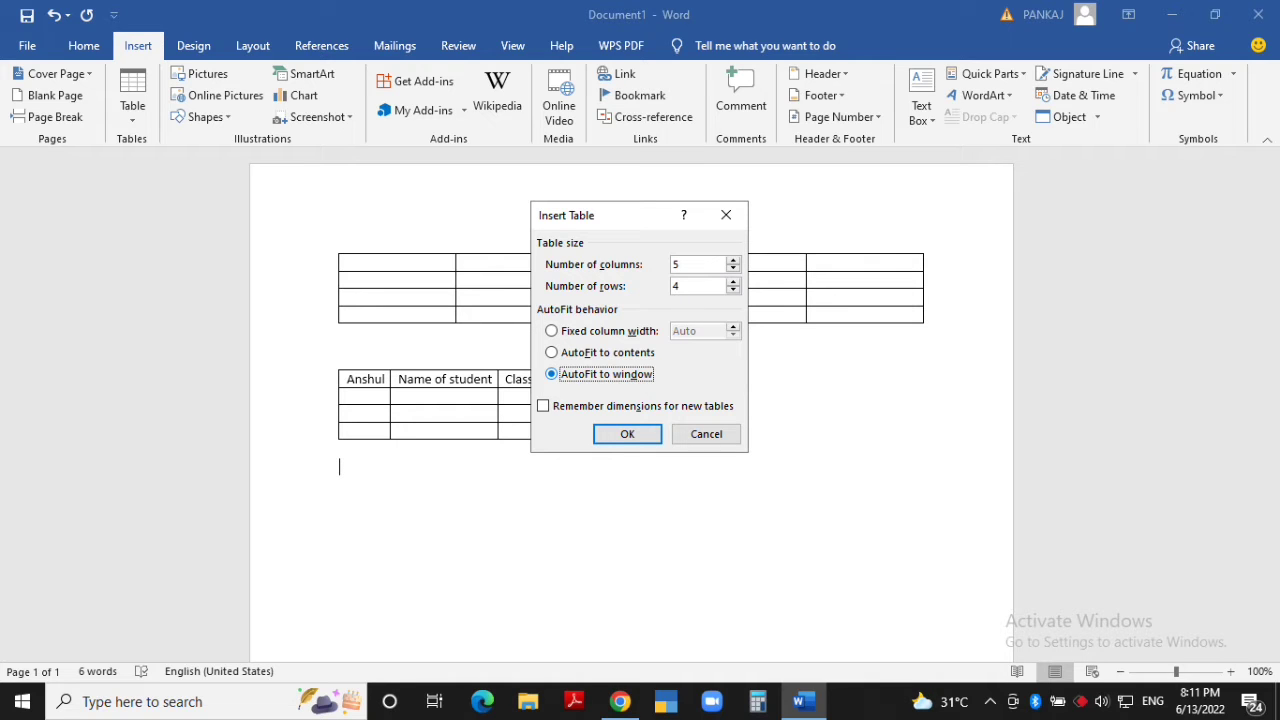
key("Return")
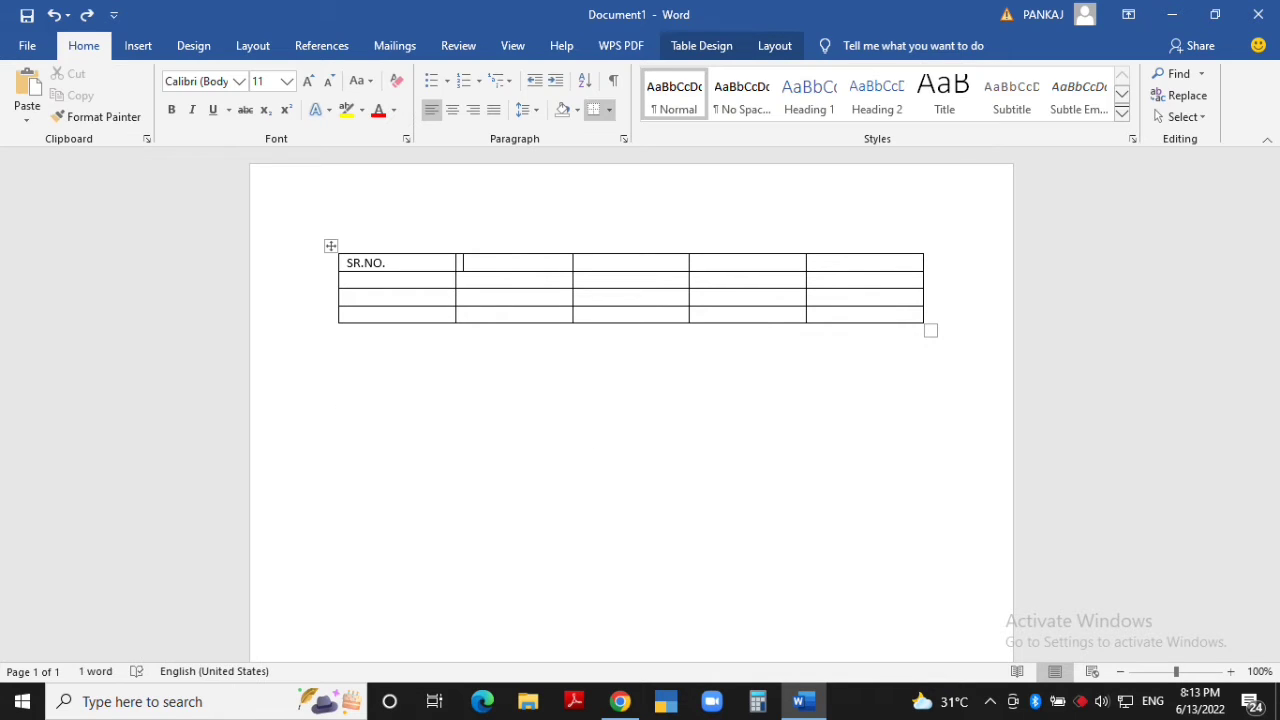
Enter the column headings "NAME OF STUDENT", "CLASS - XII", "SCORED" and "TOTAL" after SR.NO. in the header row.
key("Tab")
type("NAME OF STUDENT")
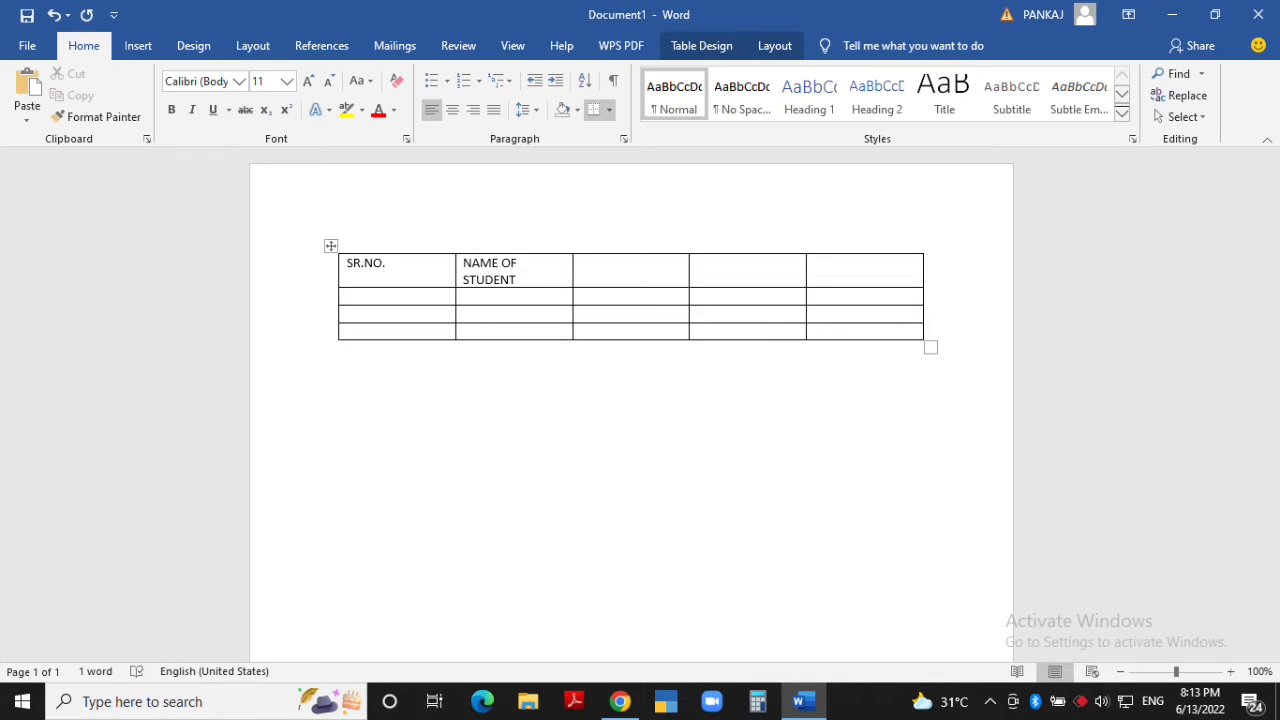
key("Tab")
type("CLASS - XII")
key("Tab")
type("SCORED")
key("Tab")
type("TOTAL")
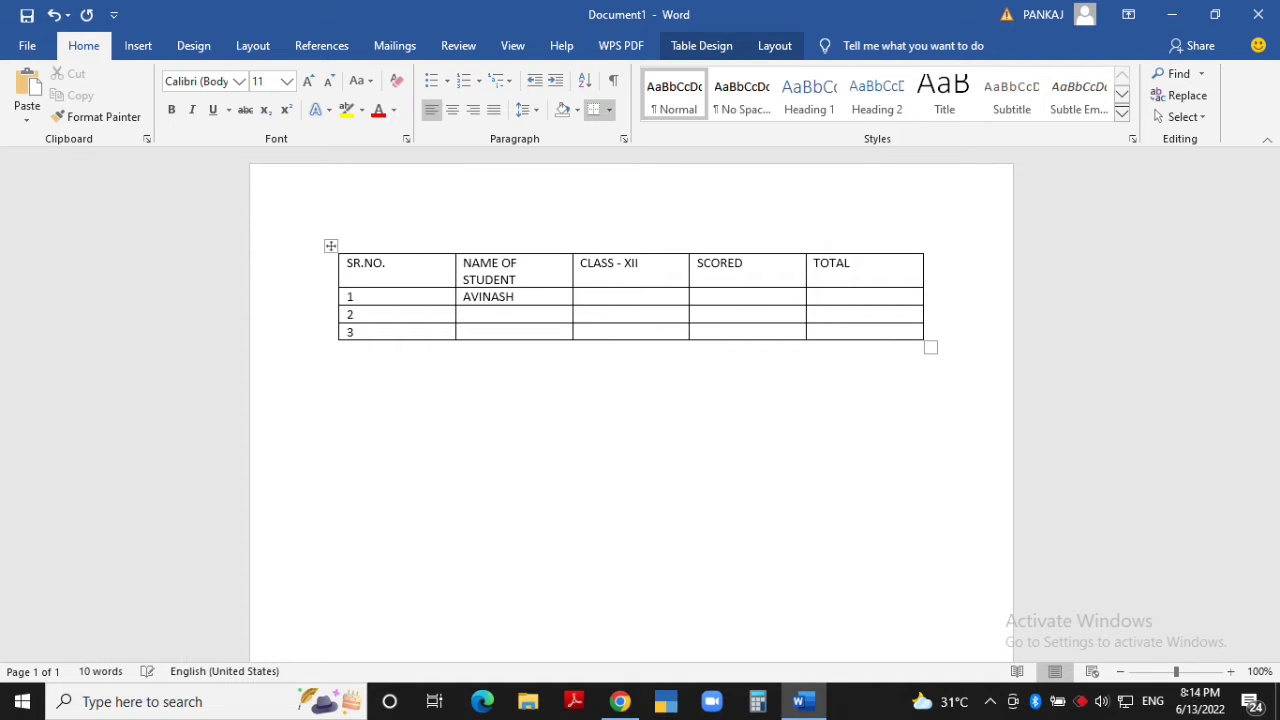
Enter the first names of the second and third students in the NAME OF STUDENT column.
key("Down")
type("AMAN")
key("Down")
type("ANSH")
Enter YES for all three students in the CLASS - XII column.
left_click(597, 297)
type("YES")
key("Down")
type("YES")
key("Down")
type("YES")
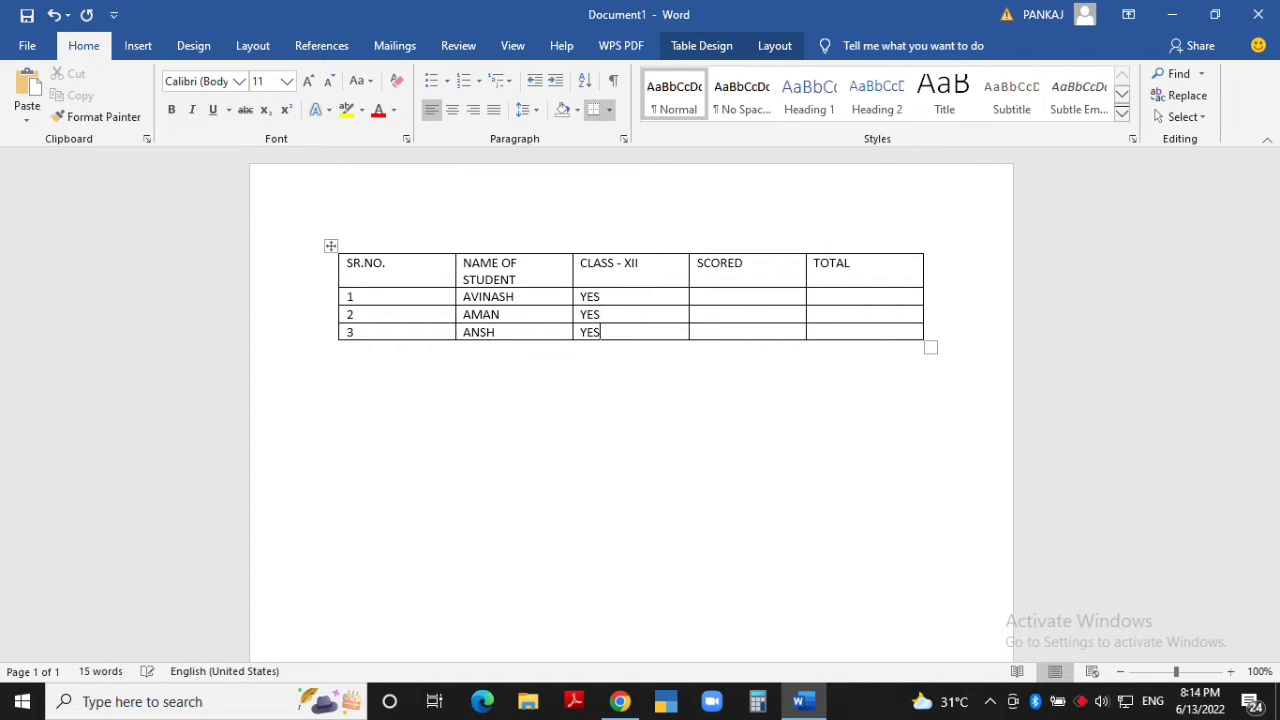
Enter 500, 100 and 400 in the SCORED column and 600 for each student in the TOTAL column.
left_click(714, 297)
type("500")
key("Down")
type("600")
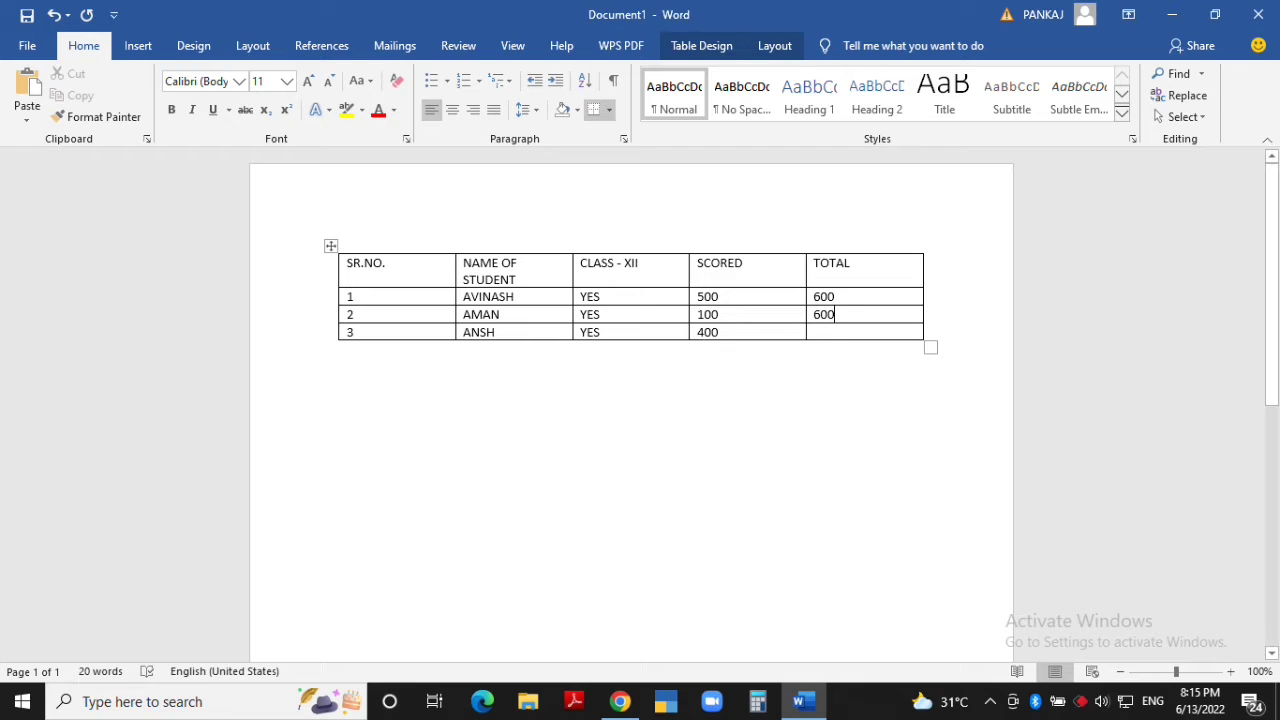
key("Down")
type("600")
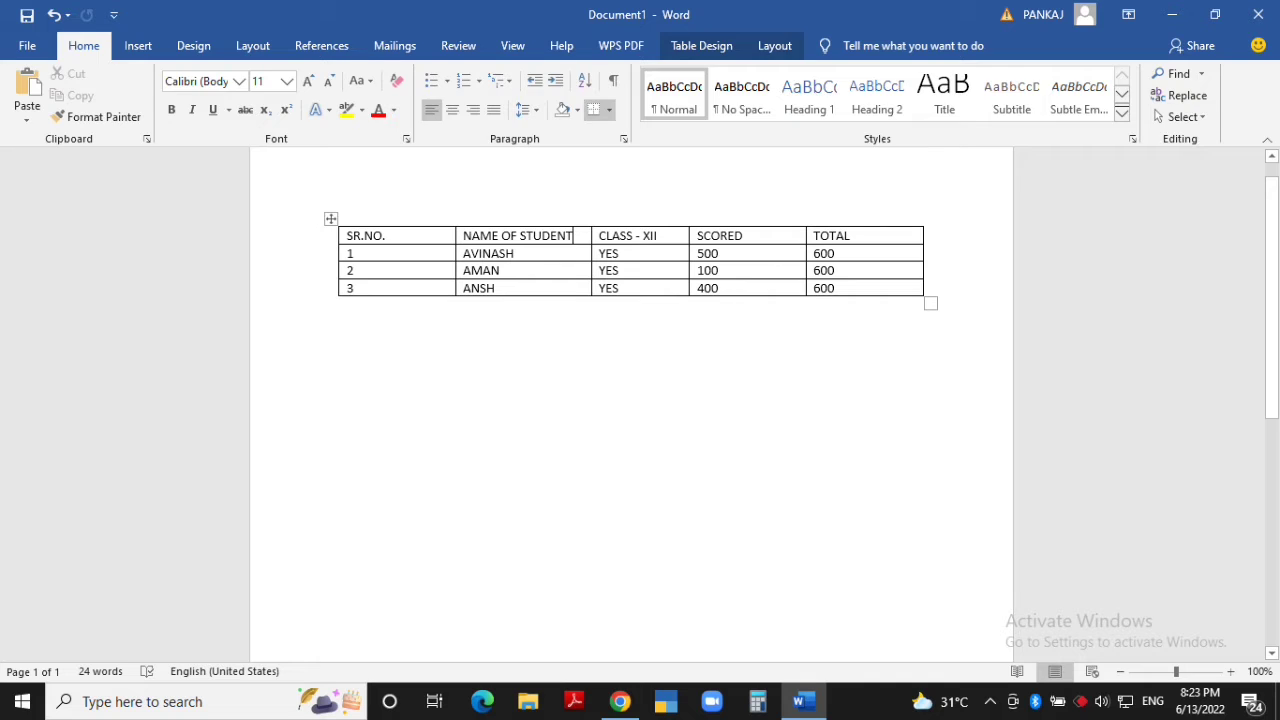
Add an empty column after the TOTAL column.
left_click(697, 139)
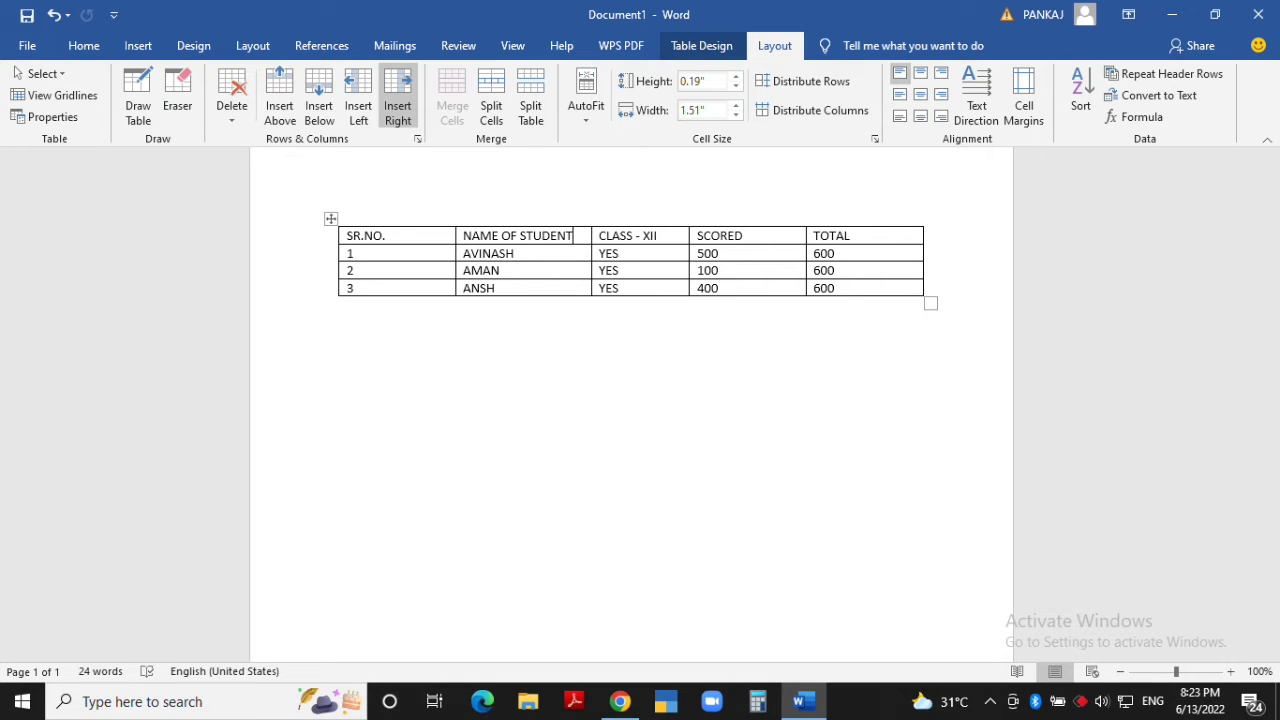
left_click(924, 218)
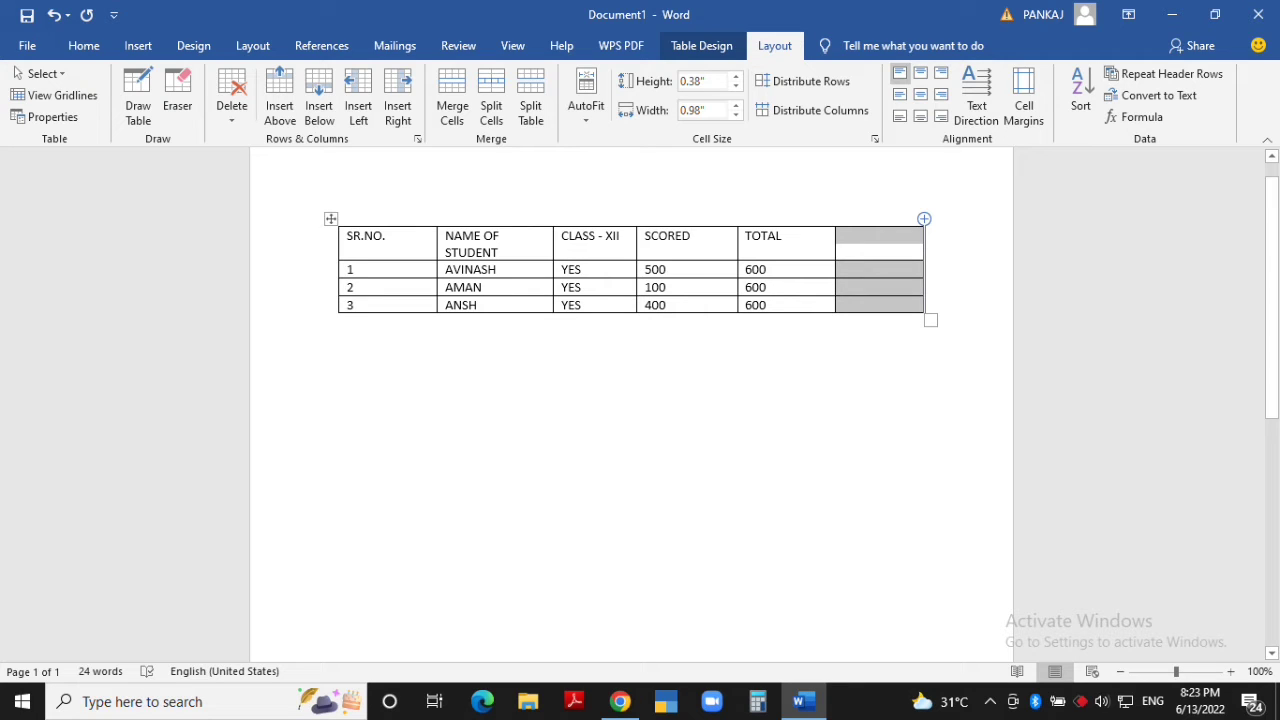
Try inserting a column between TOTAL and the empty last column, and undo the insertion.
left_click(358, 95)
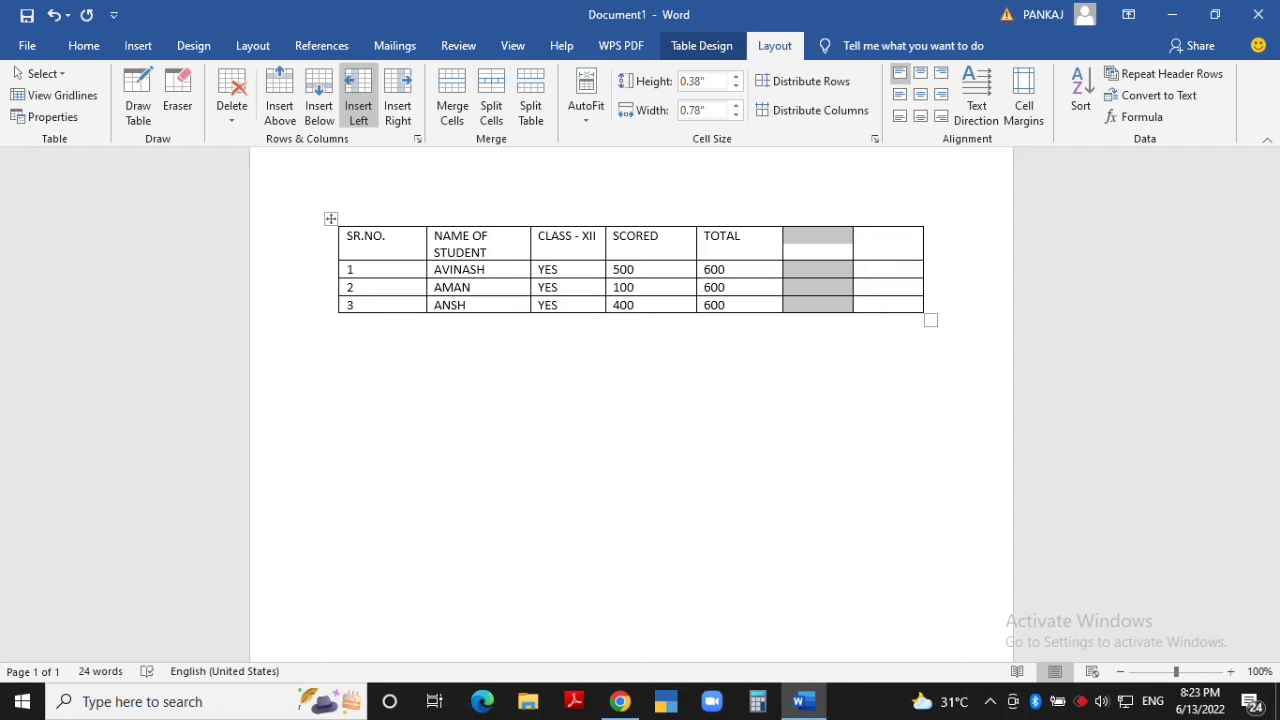
key("ctrl+z")
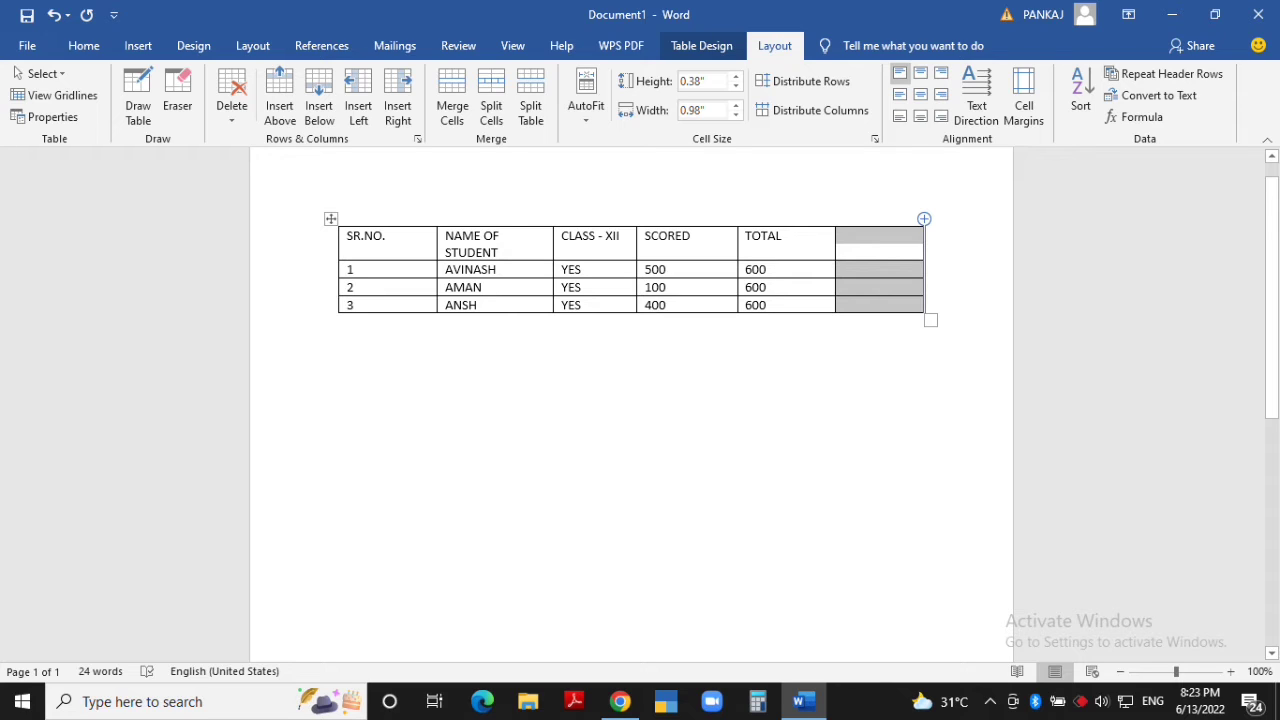
left_click(231, 108)
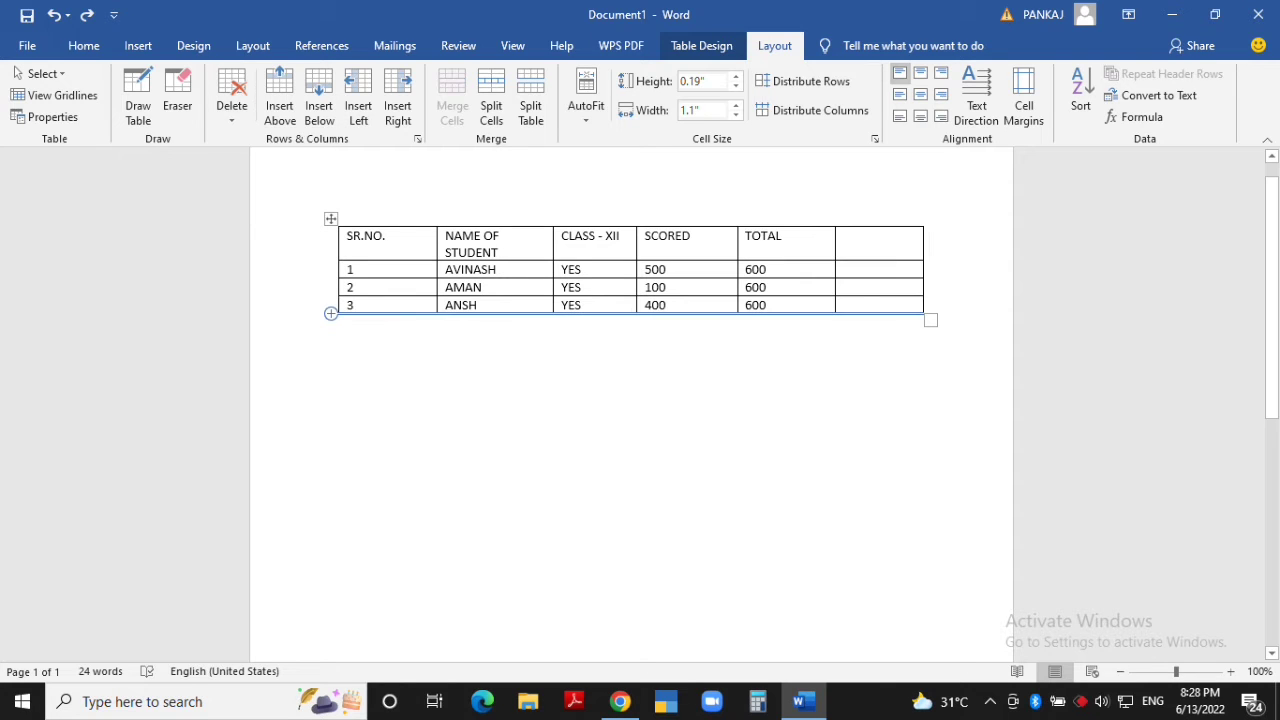
Insert an empty row below the third student's row and another above the header row.
left_click(319, 105)
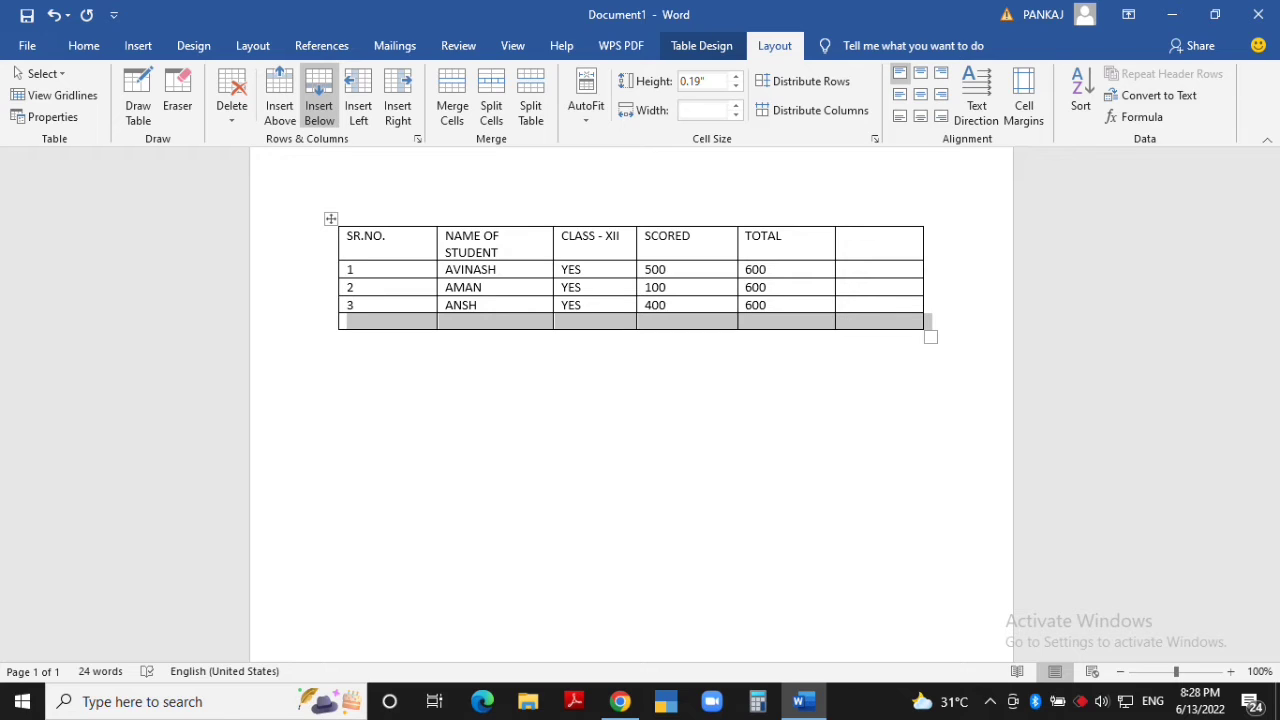
left_click(280, 105)
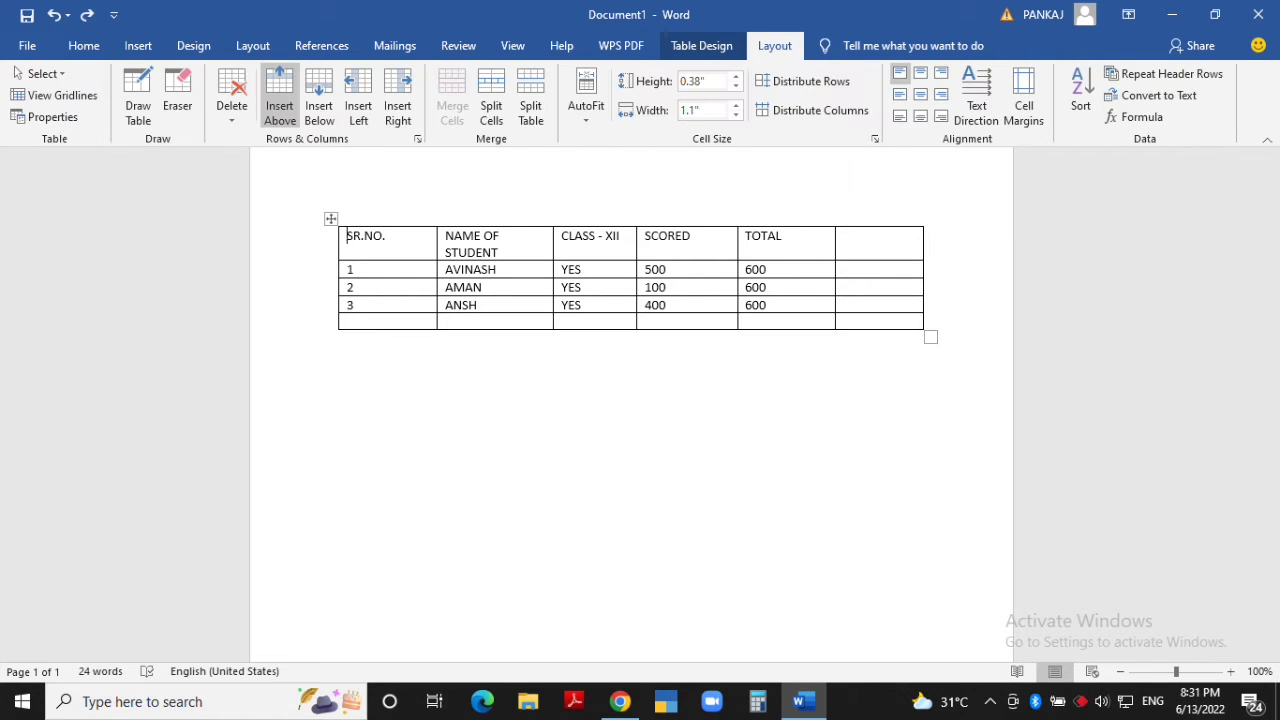
left_click(280, 105)
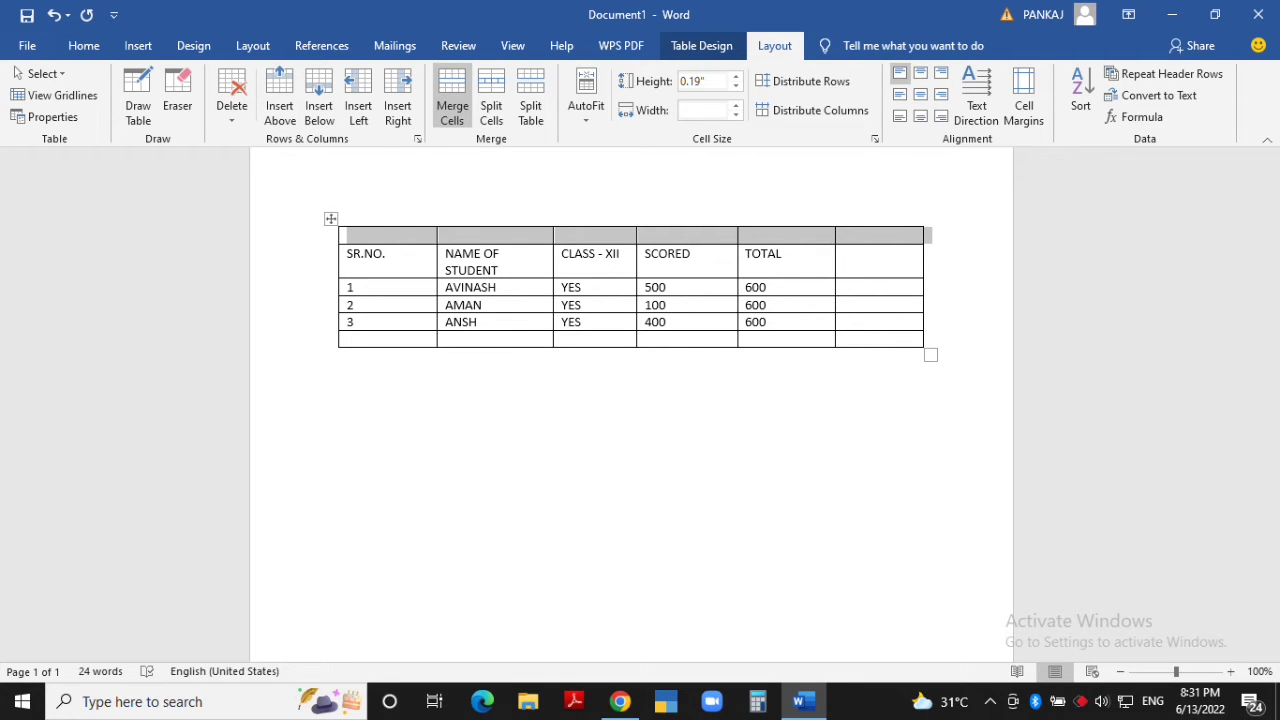
Merge the empty top row into one cell and enter "Student Name" in it as a centred, bold title.
left_click(452, 98)
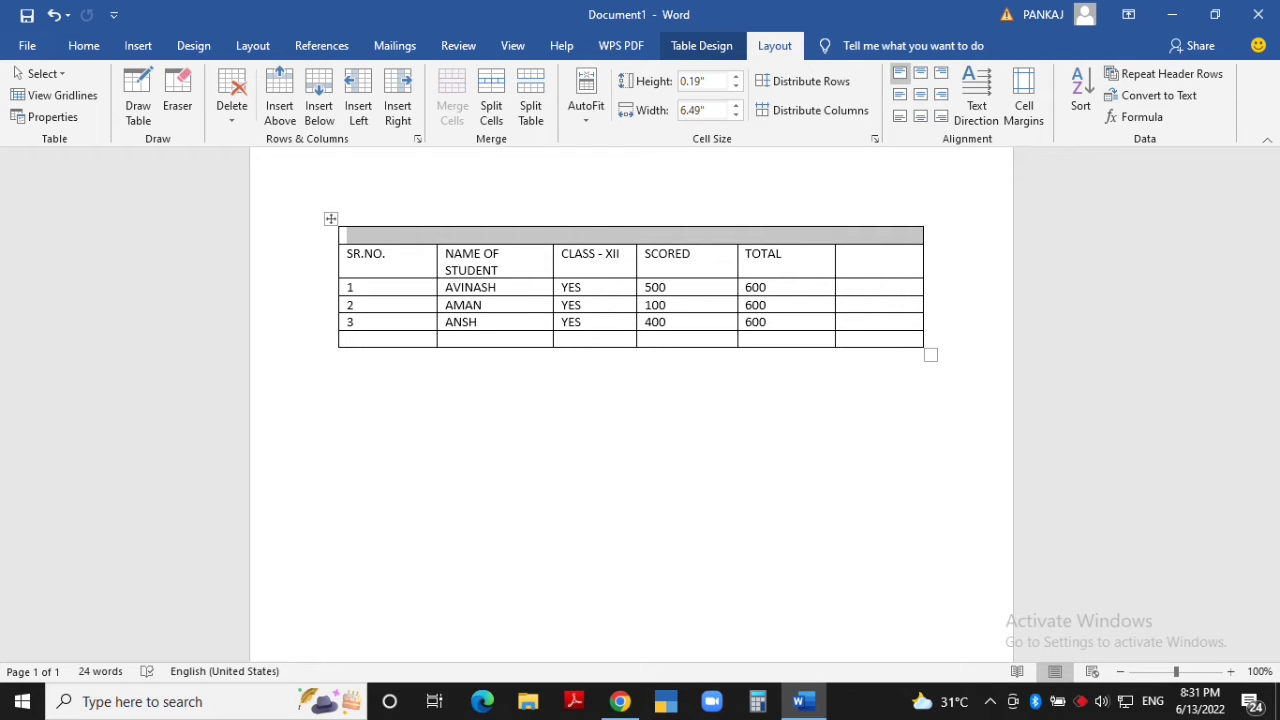
type("Student Name")
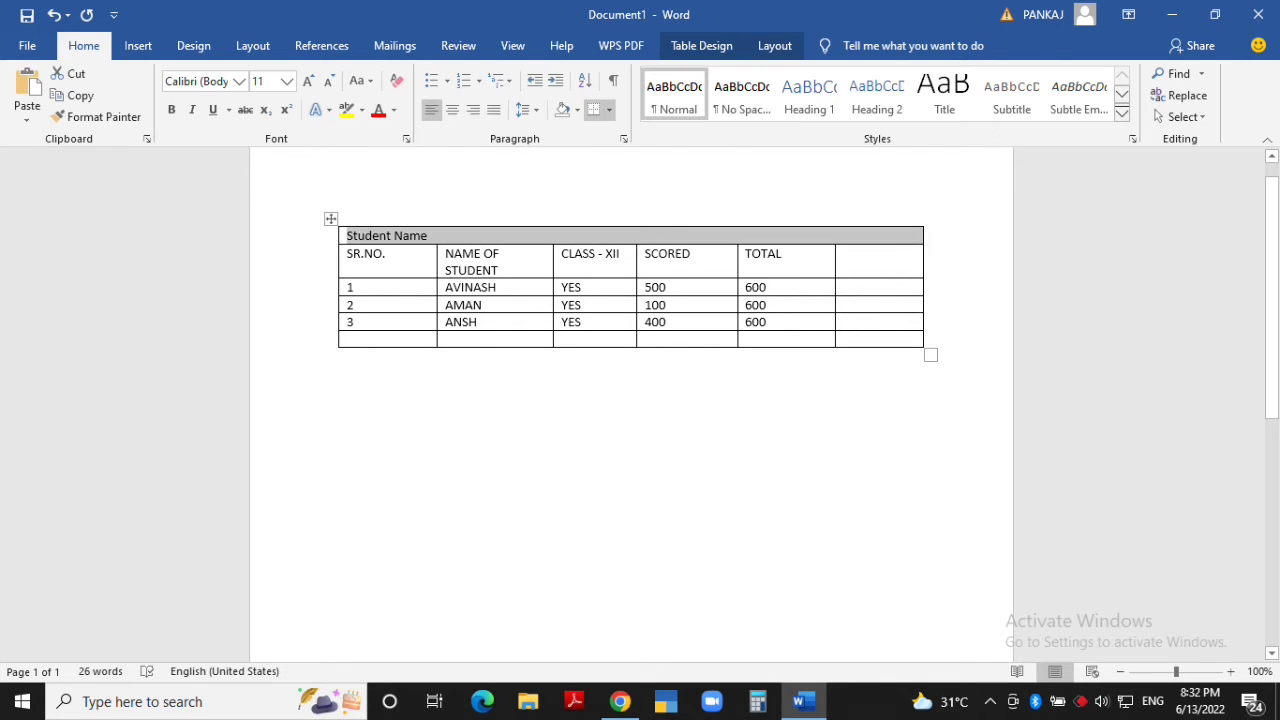
key("ctrl+e")
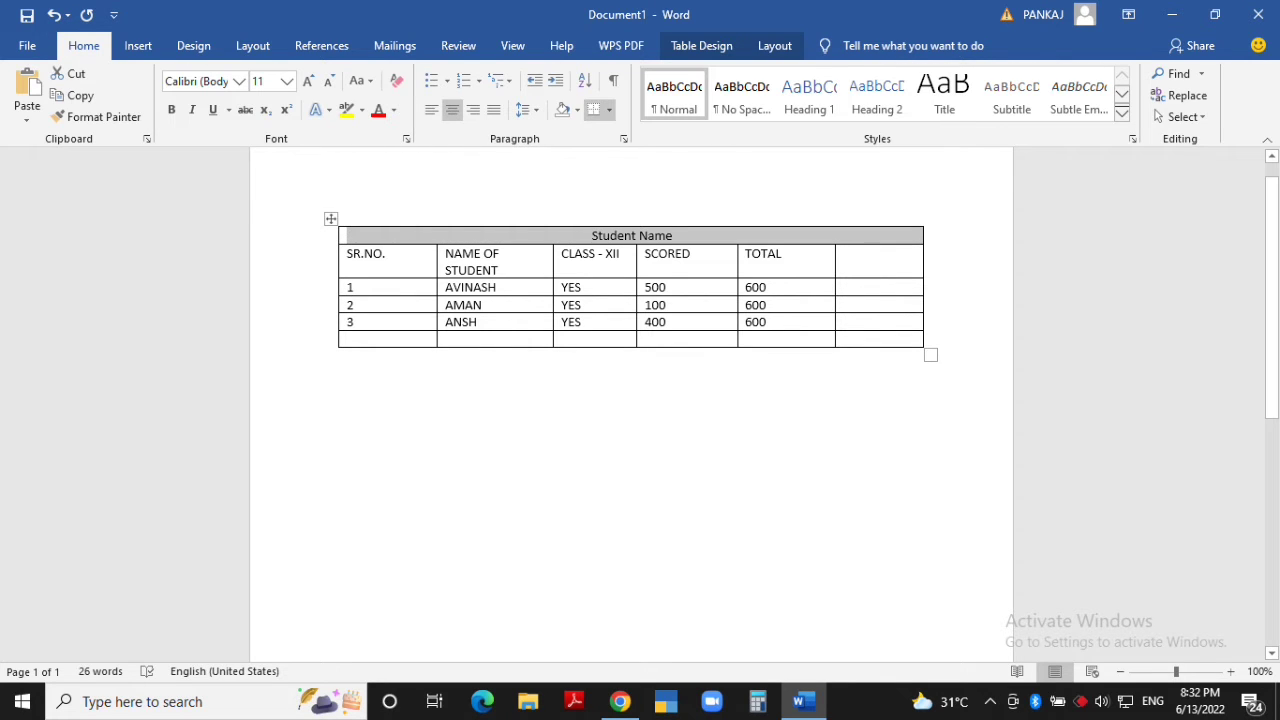
key("ctrl+b")
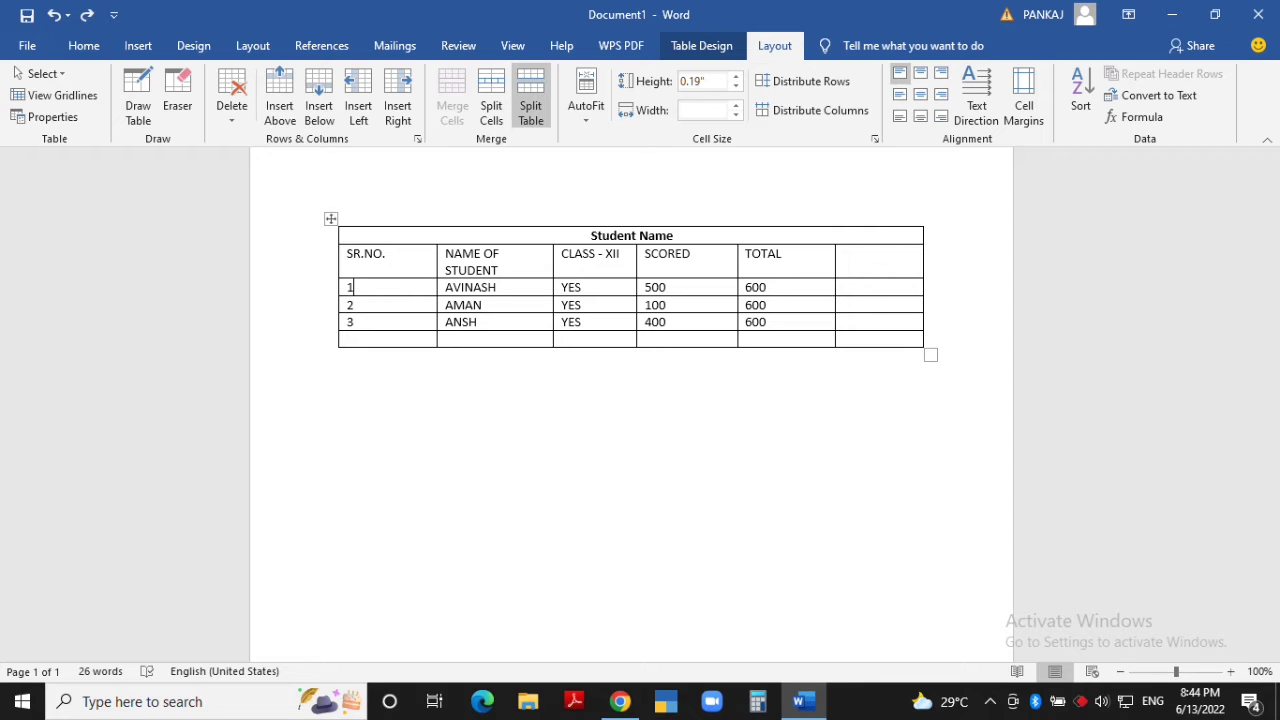
Try splitting the table above the first student's row, and undo the split.
left_click(530, 97)
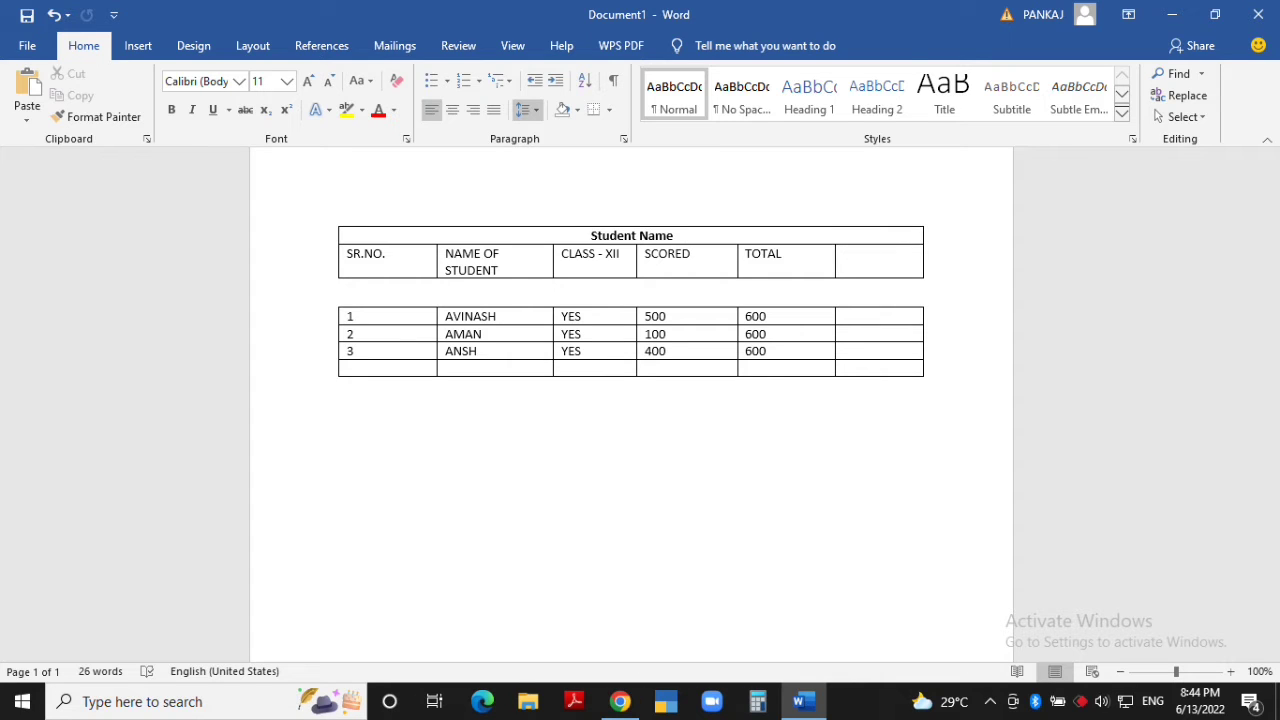
key("ctrl+z")
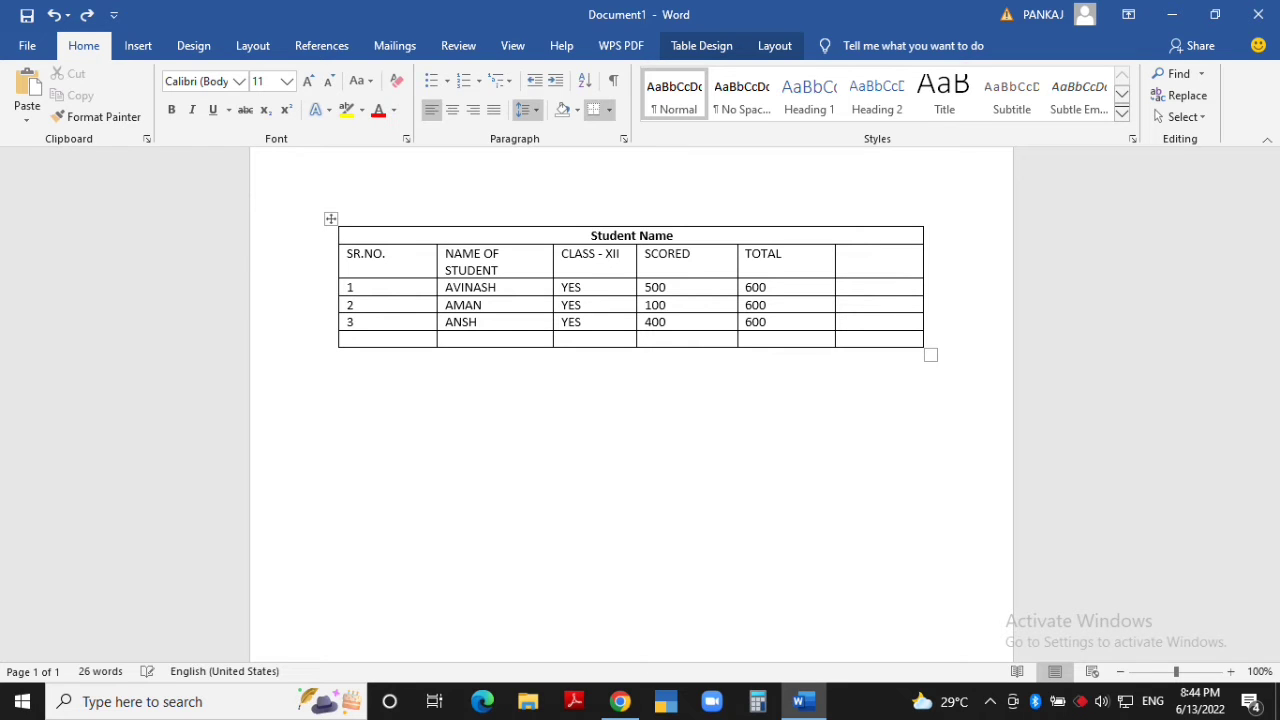
Clear the three students' scores from the SCORED column.
key("ctrl+y")
key("ctrl+y")
key("ctrl+y")
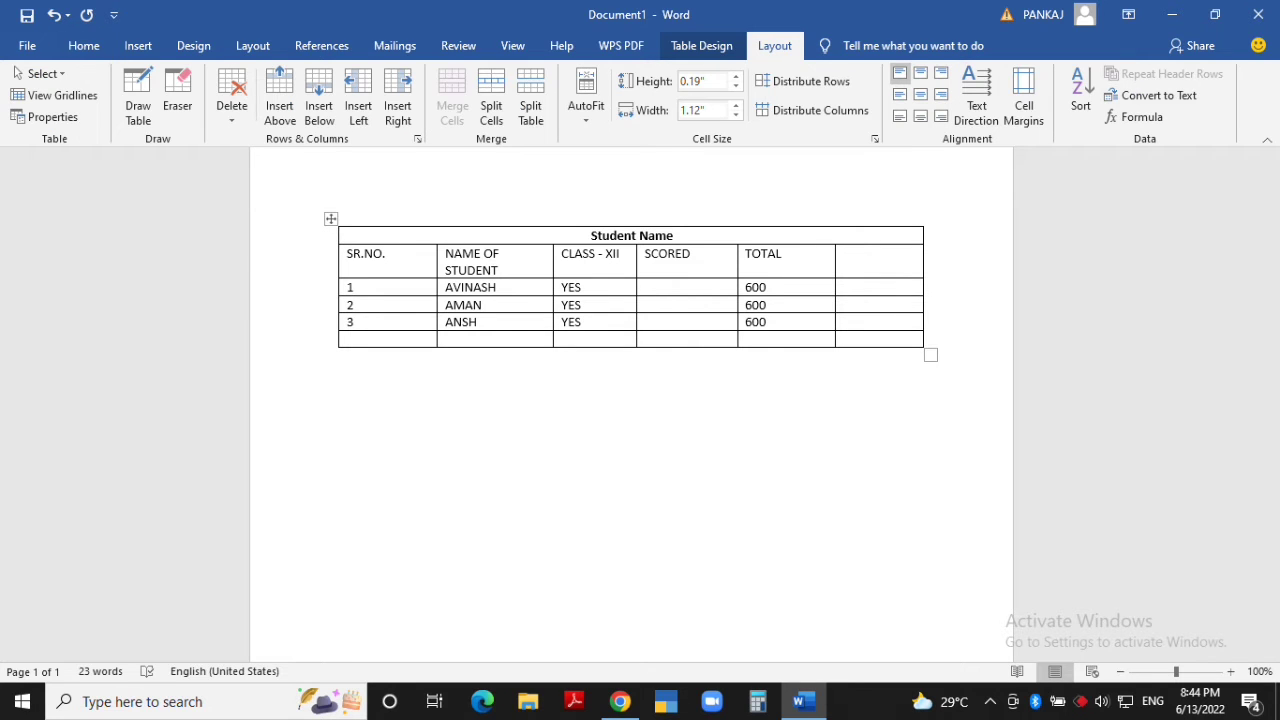
Split the SCORED heading cell into 1 column and 2 rows.
left_click(645, 254)
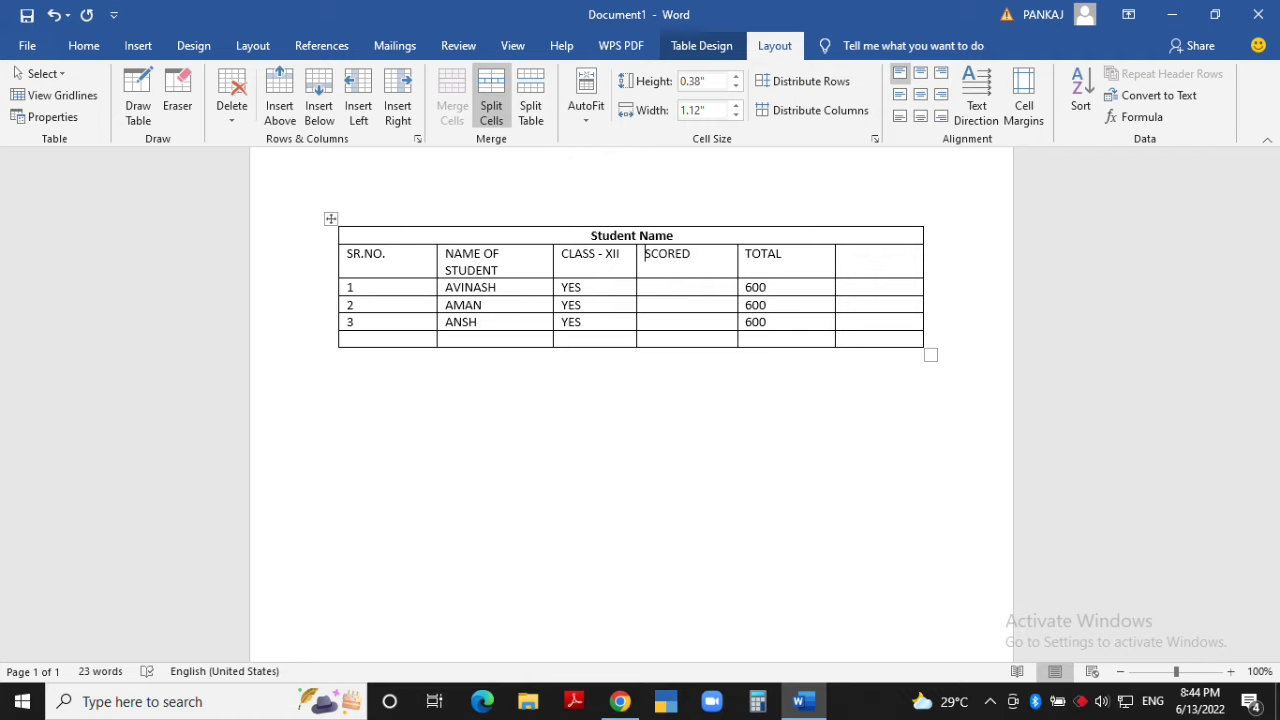
left_click(491, 105)
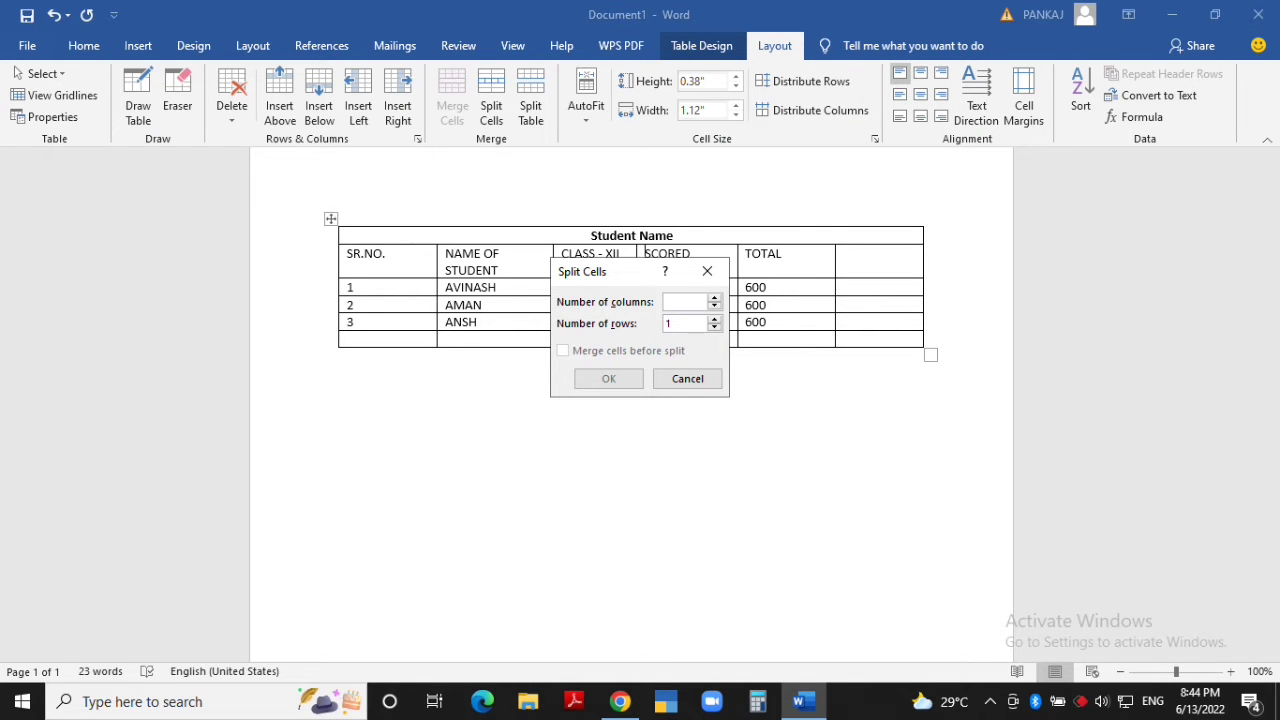
type("1")
left_click(676, 324)
key("BackSpace")
type("2")
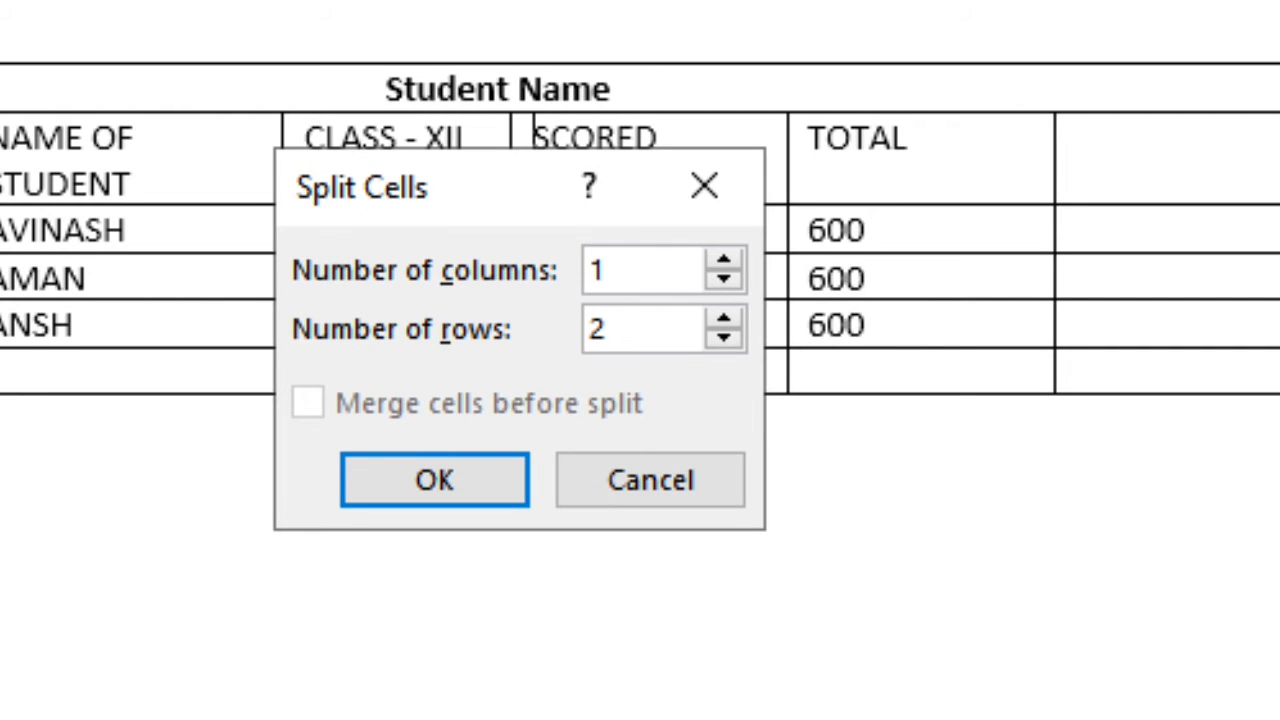
key("Return")
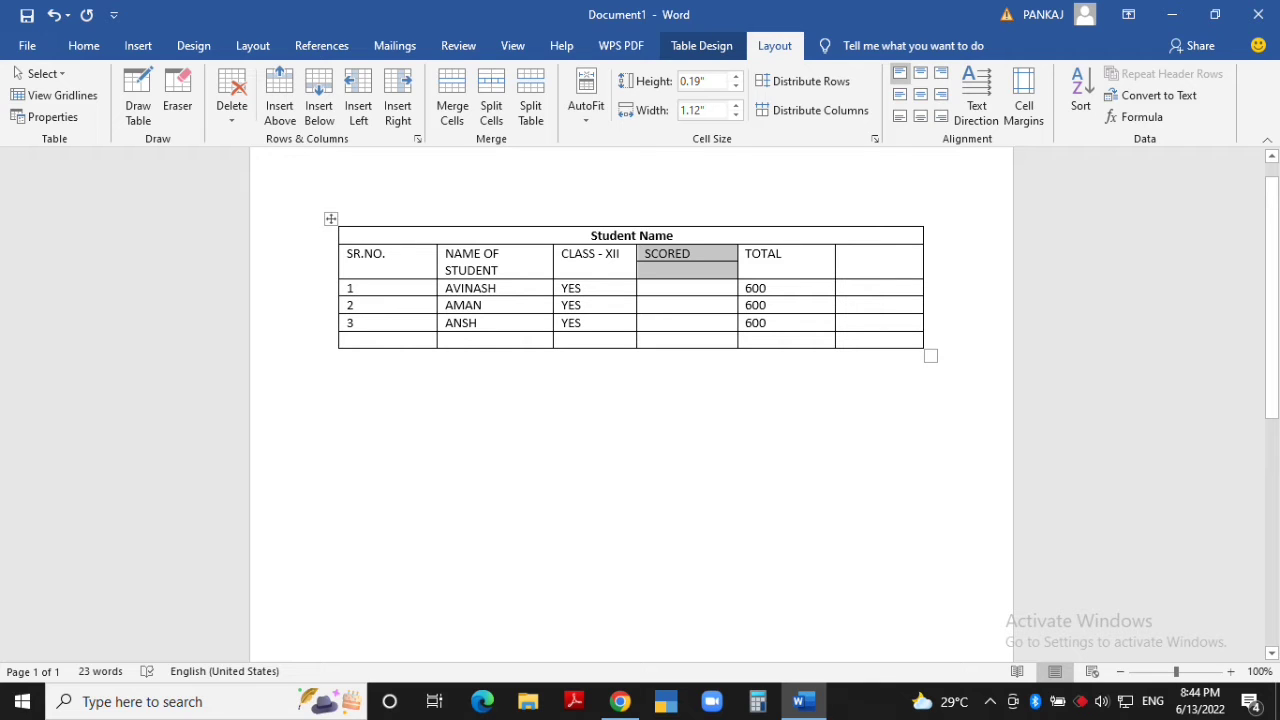
Split the five empty cells below the SCORED heading into 2 columns and 5 rows, merging cells before the split.
left_click_drag(687, 270, 687, 340)
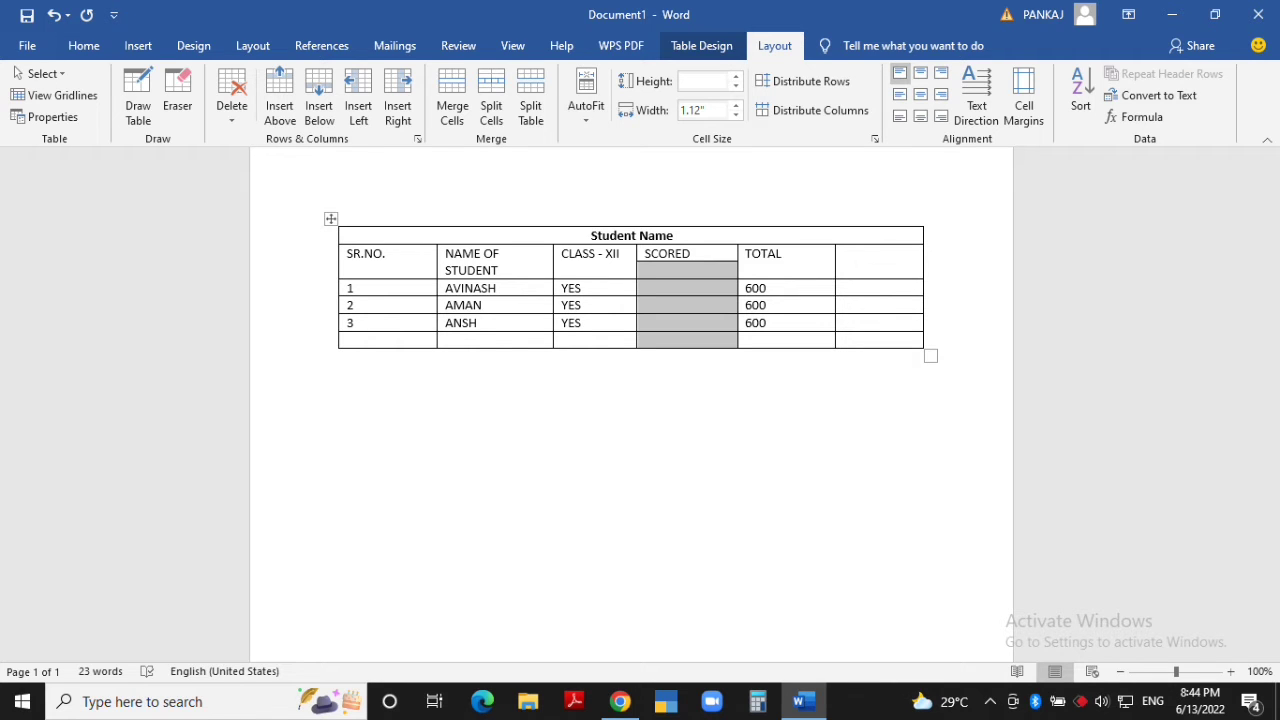
left_click(491, 105)
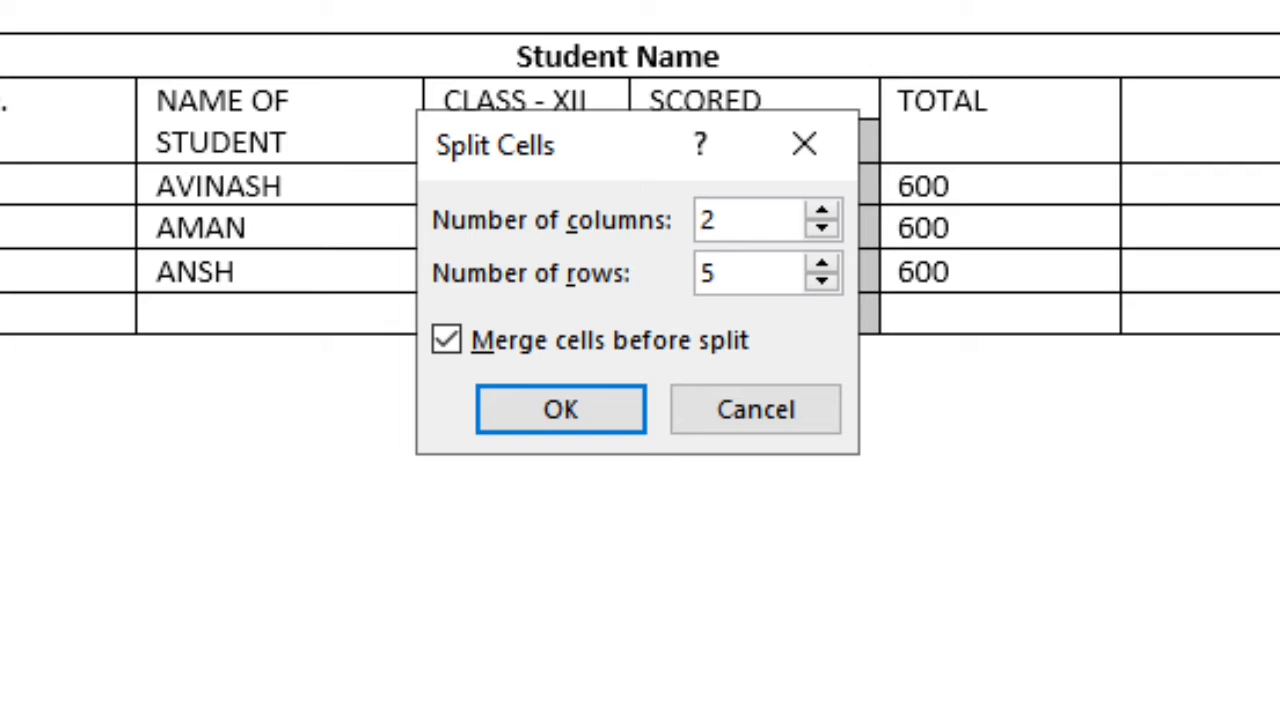
key("Return")
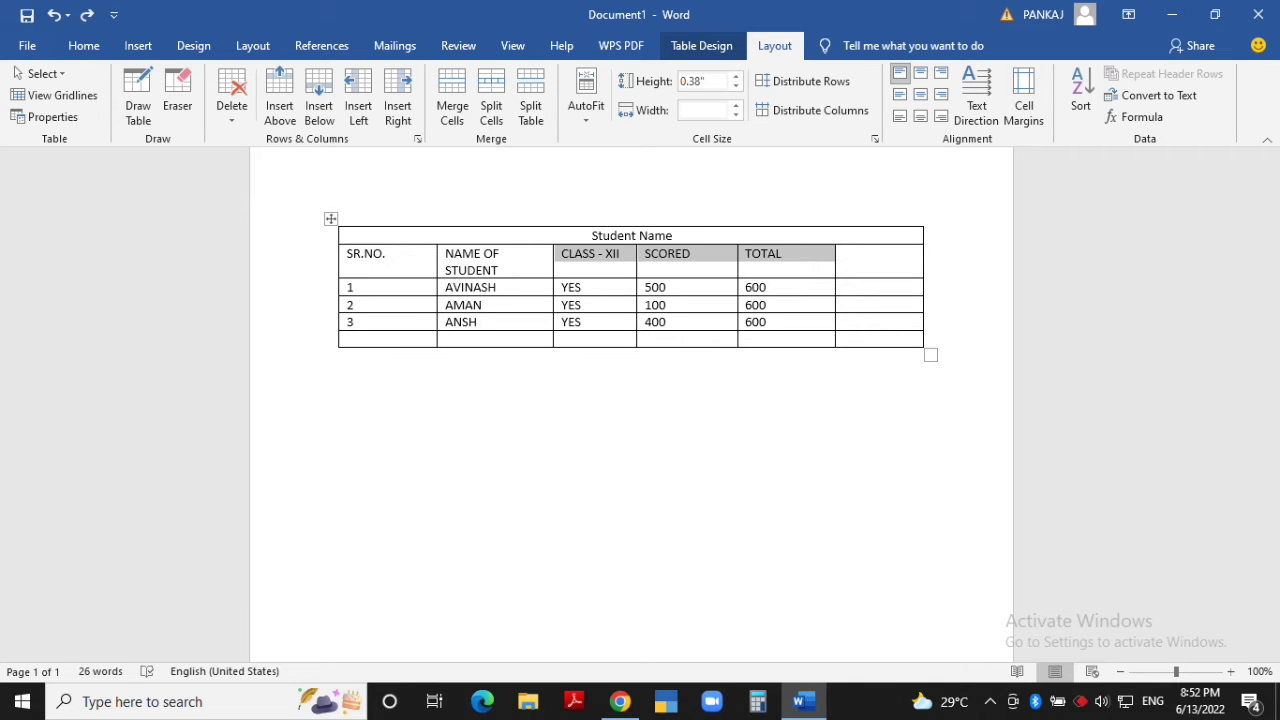
Align the CLASS - XII, SCORED and TOTAL heading cells to the centre both horizontally and vertically, trying other alignments along the way.
key("ctrl+e")
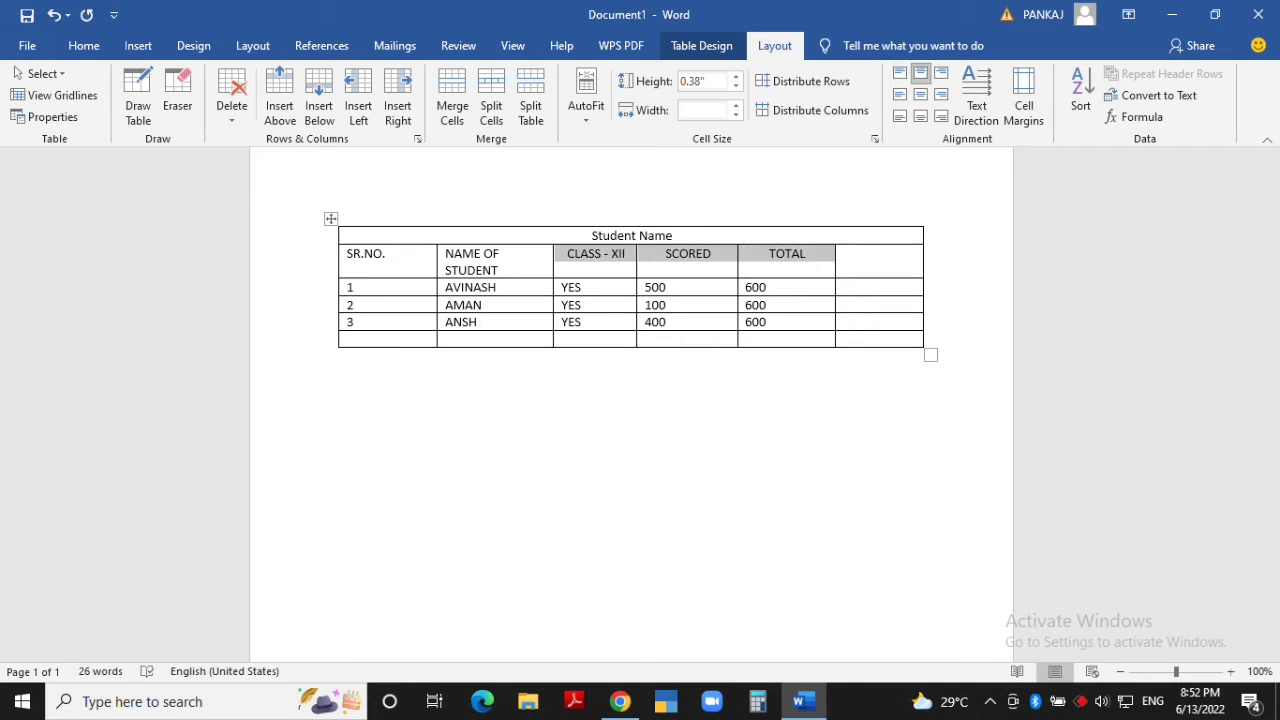
left_click(941, 73)
left_click(900, 95)
left_click(920, 95)
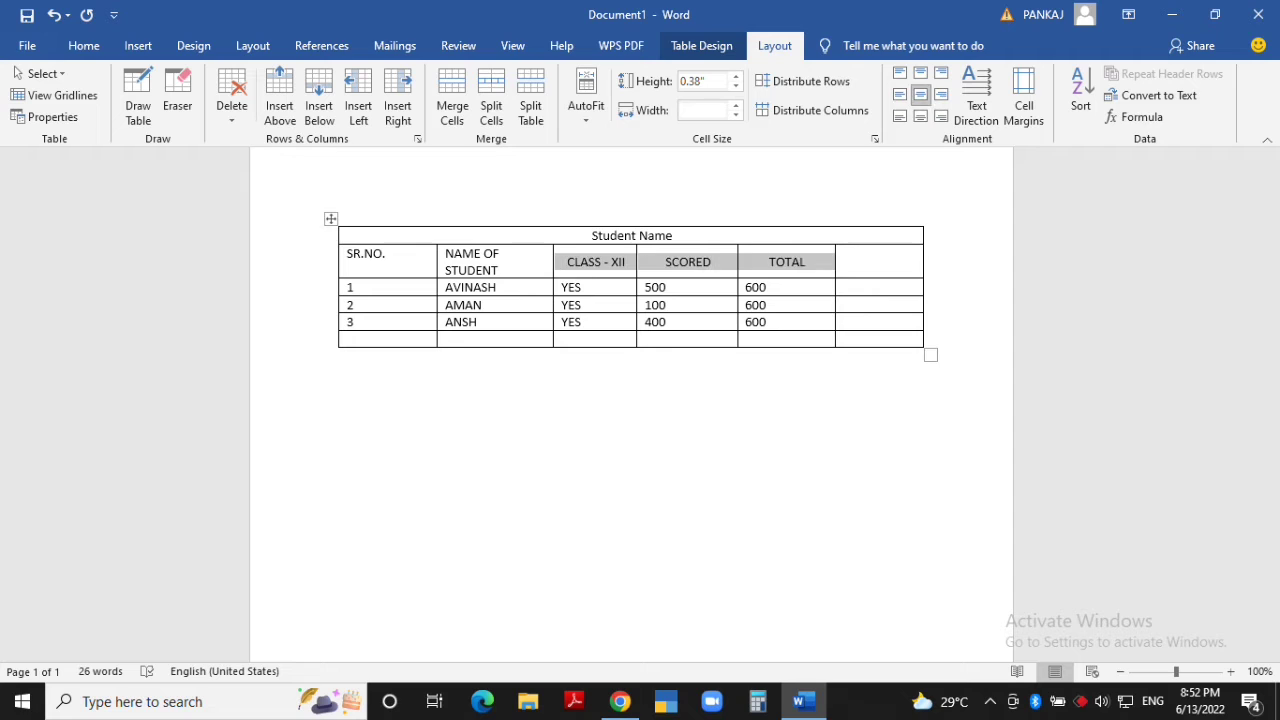
left_click(920, 117)
left_click(920, 95)
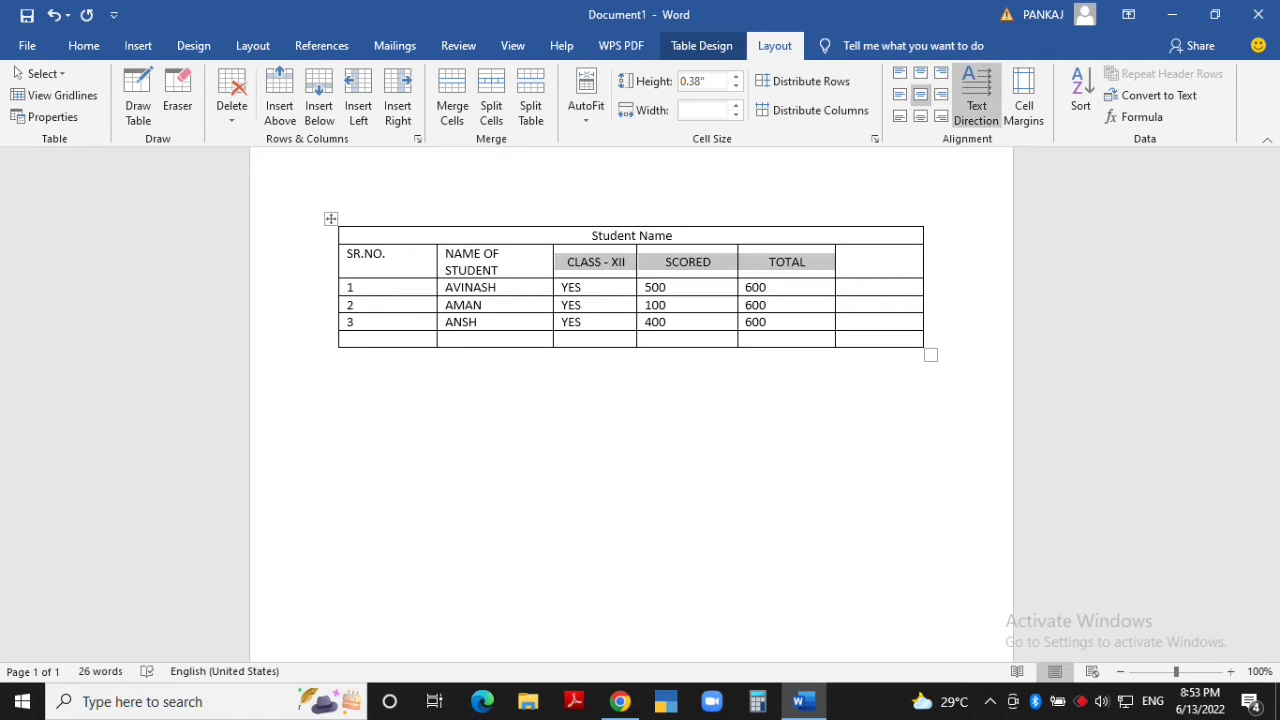
Cycle the text direction of the three centred heading cells through its rotations back to horizontal.
left_click(976, 96)
left_click(976, 96)
left_click(976, 96)
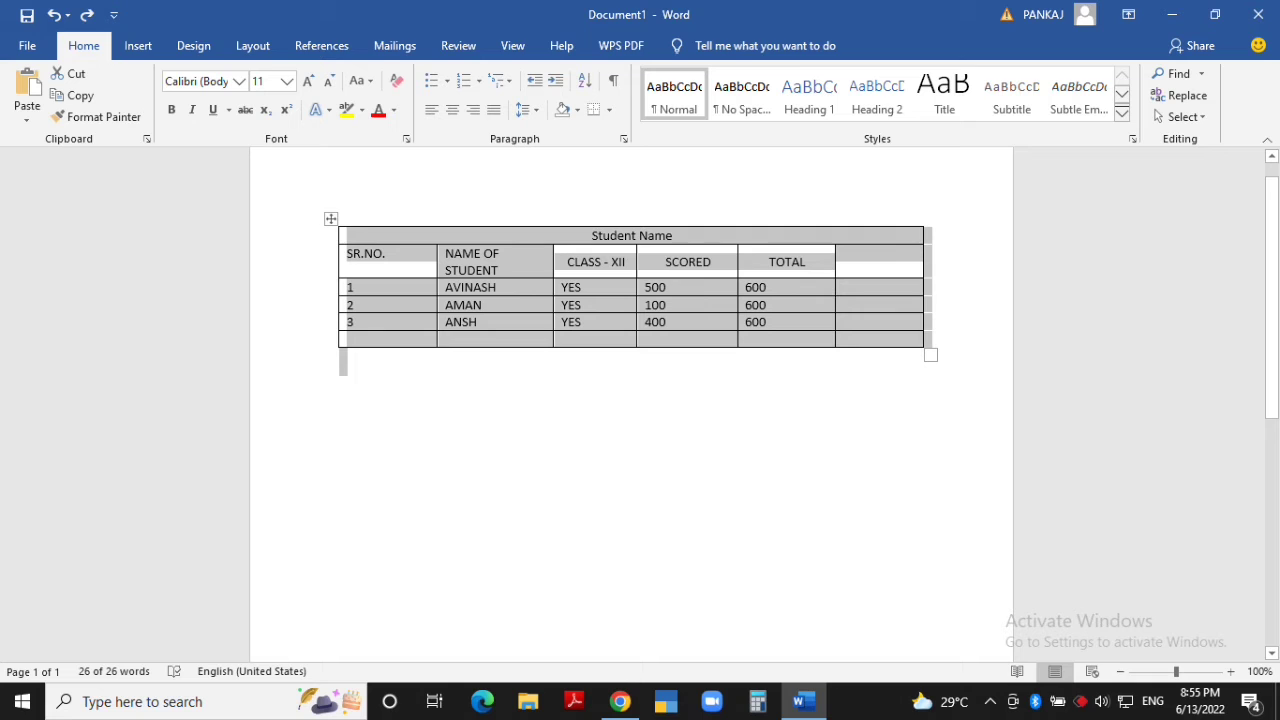
Centre the text of the entire table horizontally and vertically in its cells.
left_click(331, 218)
left_click(775, 46)
left_click(920, 95)
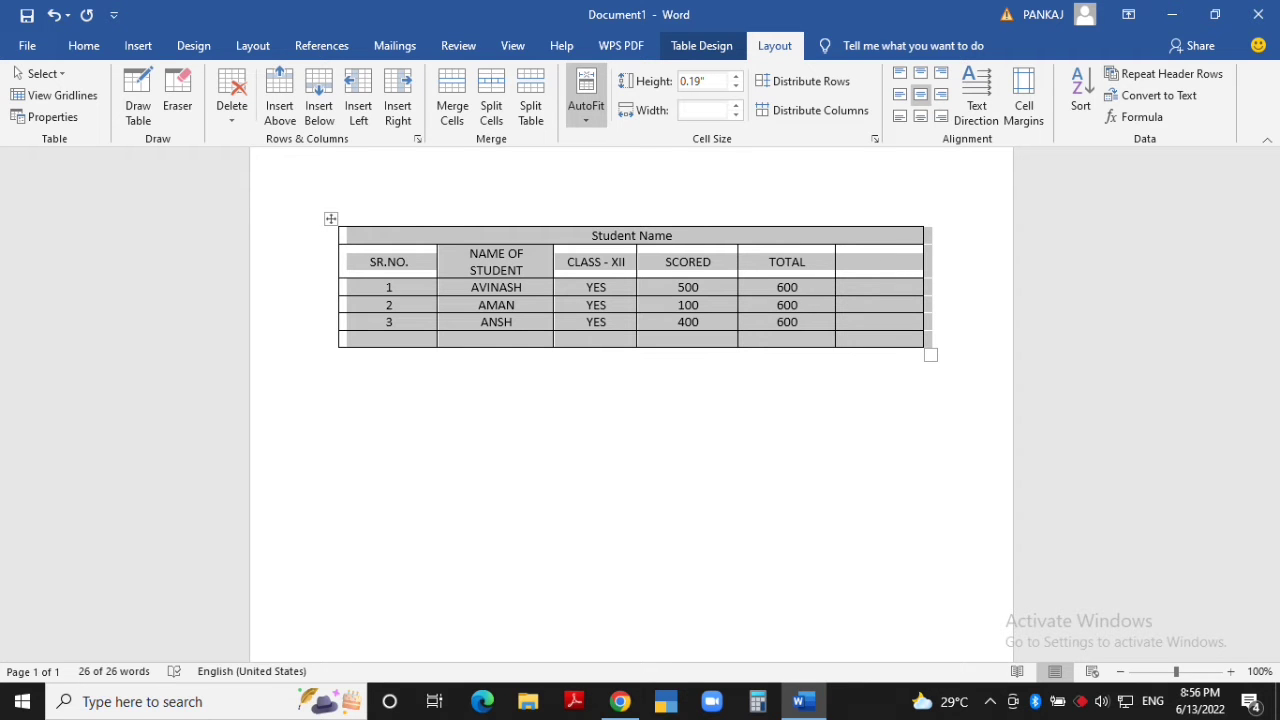
Try AutoFit Contents, AutoFit Window and Fixed Column Width on the whole table, and undo the resizing.
left_click(586, 100)
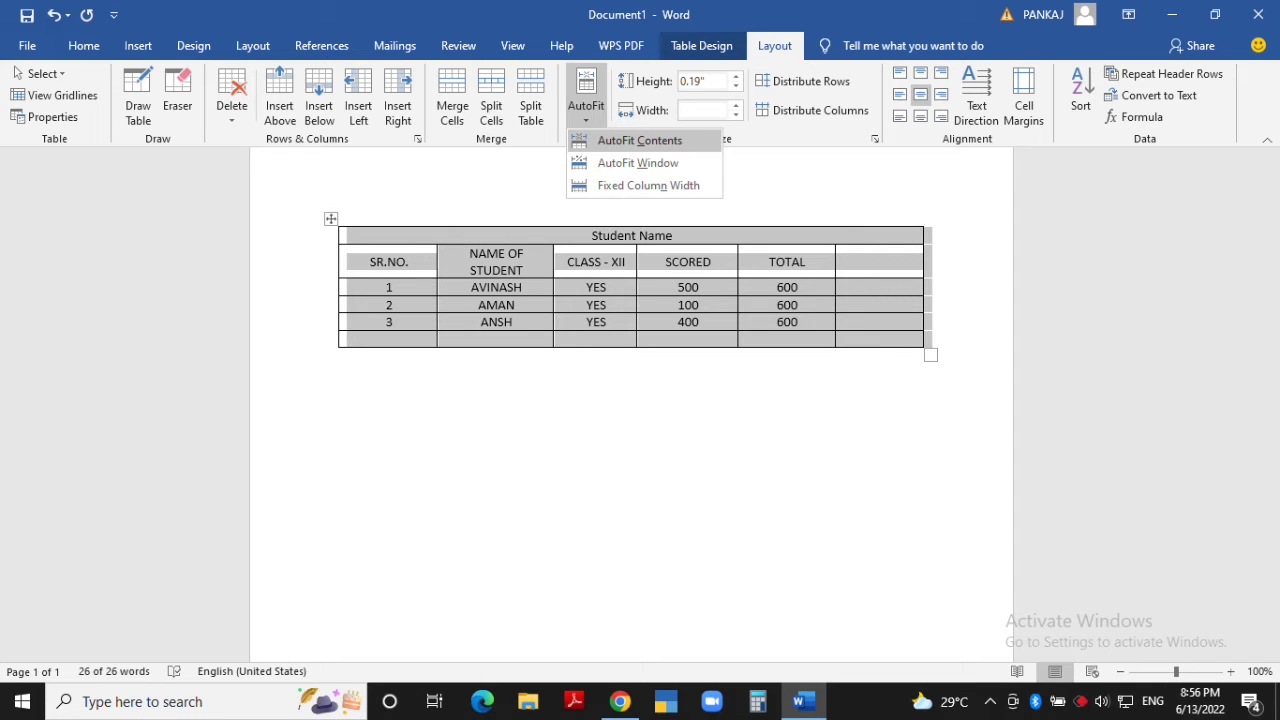
left_click(640, 141)
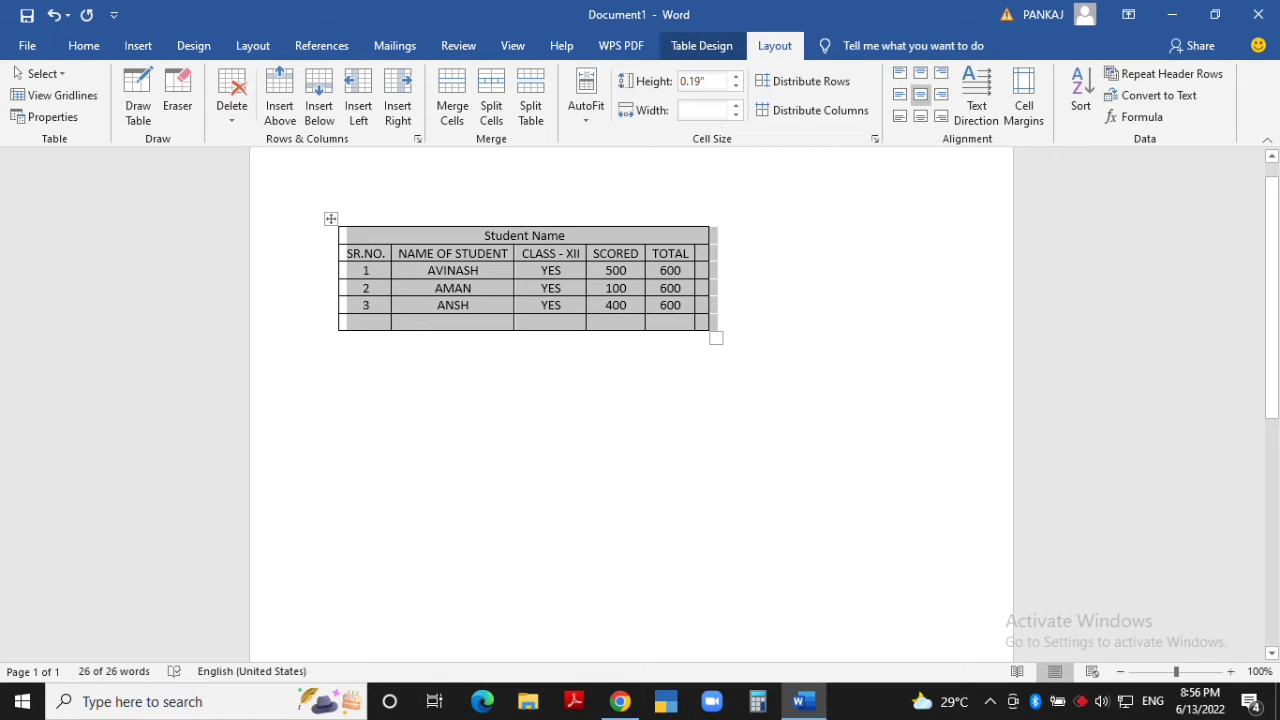
left_click(586, 110)
left_click(638, 163)
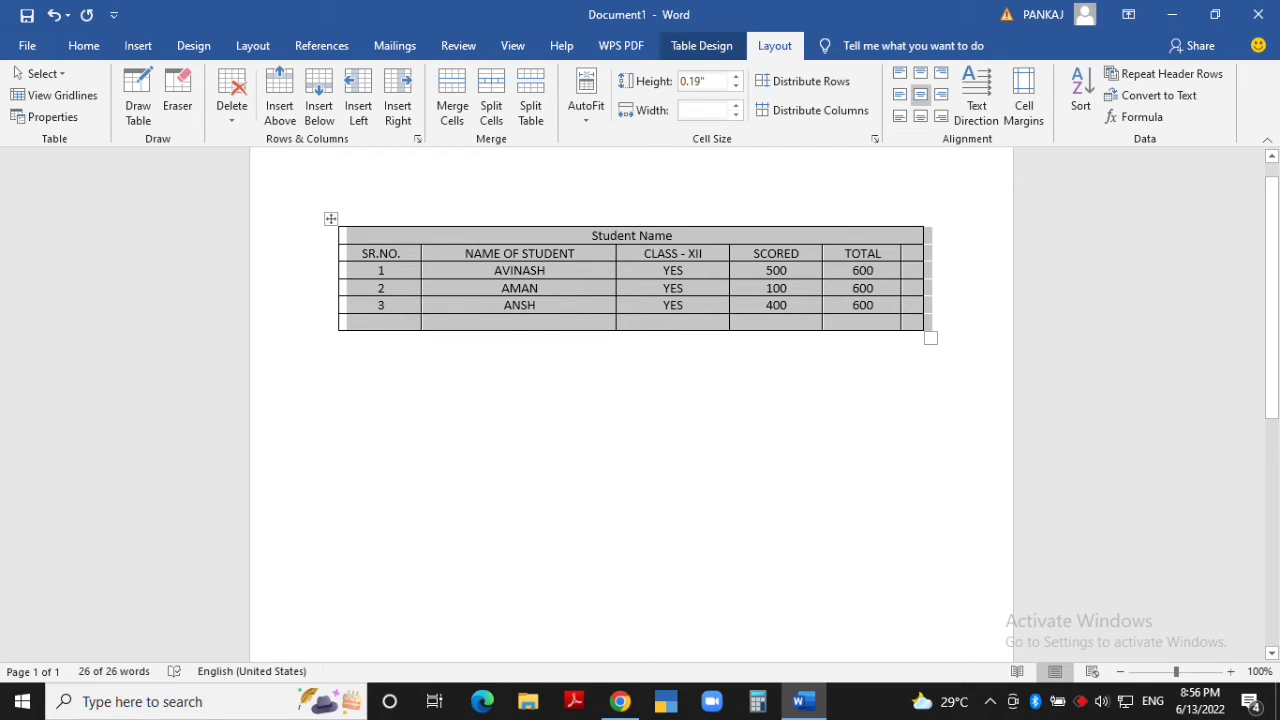
left_click(586, 110)
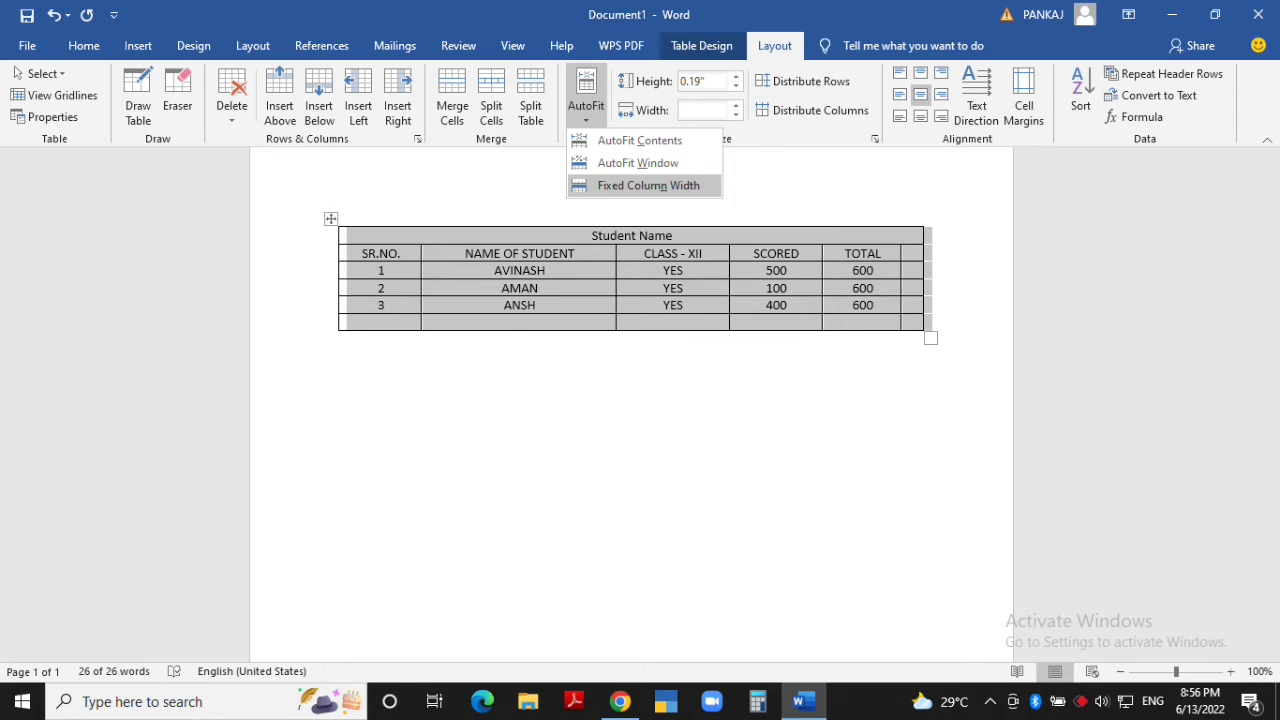
left_click(648, 186)
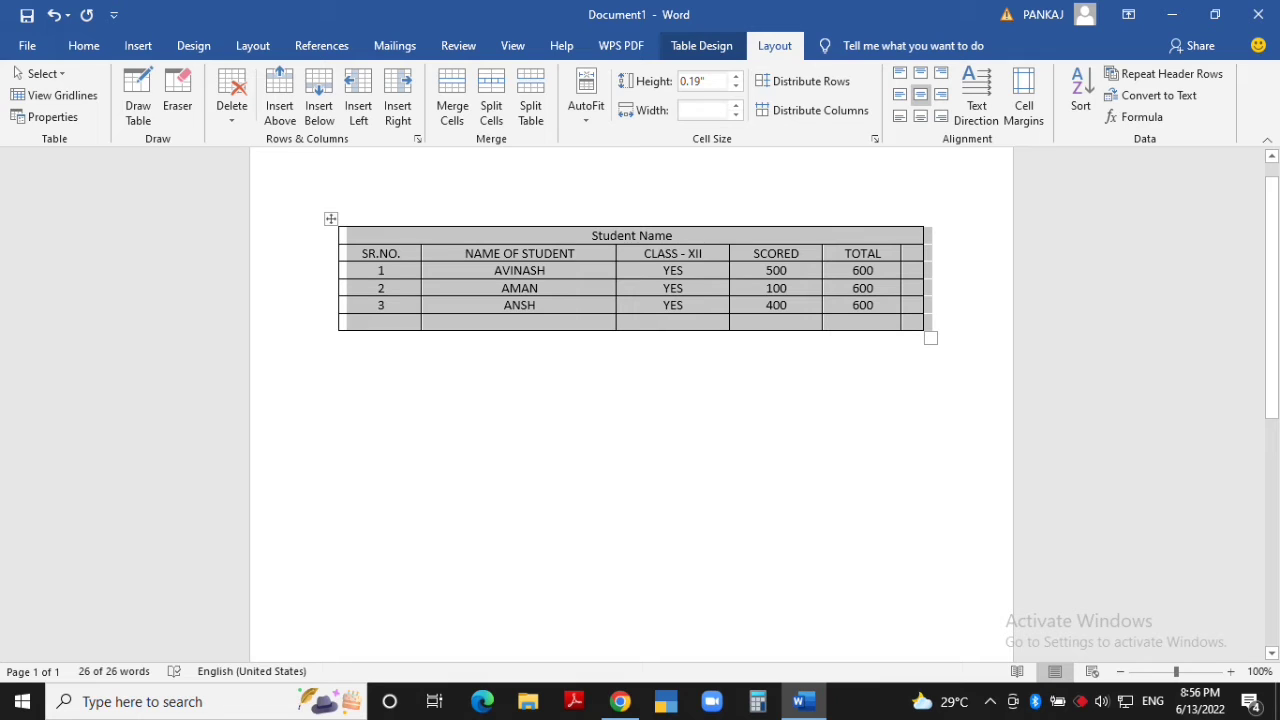
key("ctrl+z")
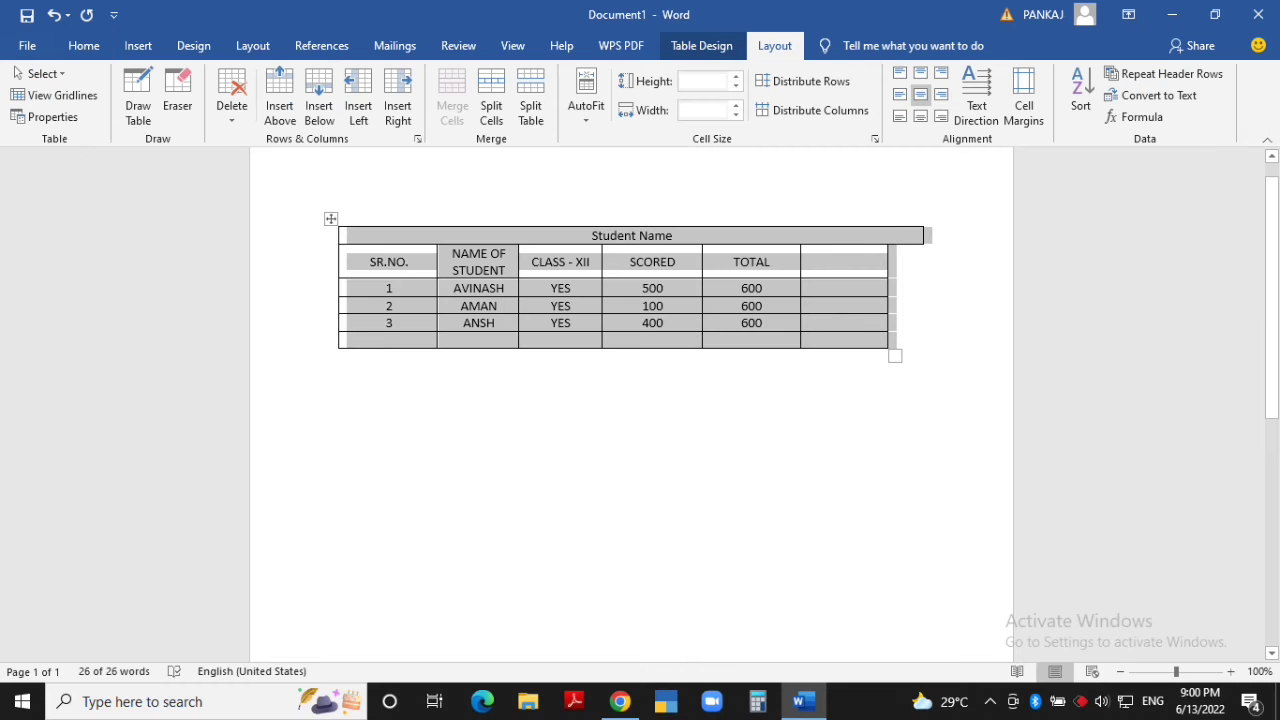
Distribute the table's columns and rows evenly, and fit the table to the page width with AutoFit Window.
left_click(812, 110)
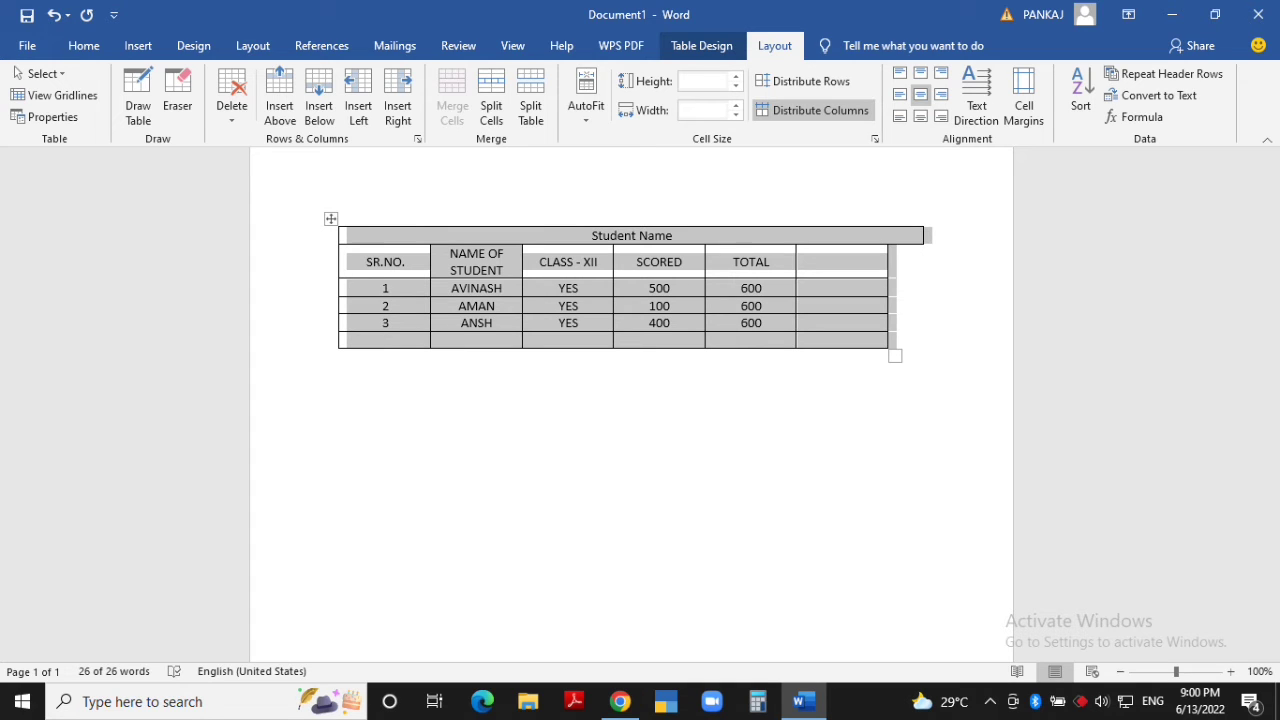
left_click(804, 81)
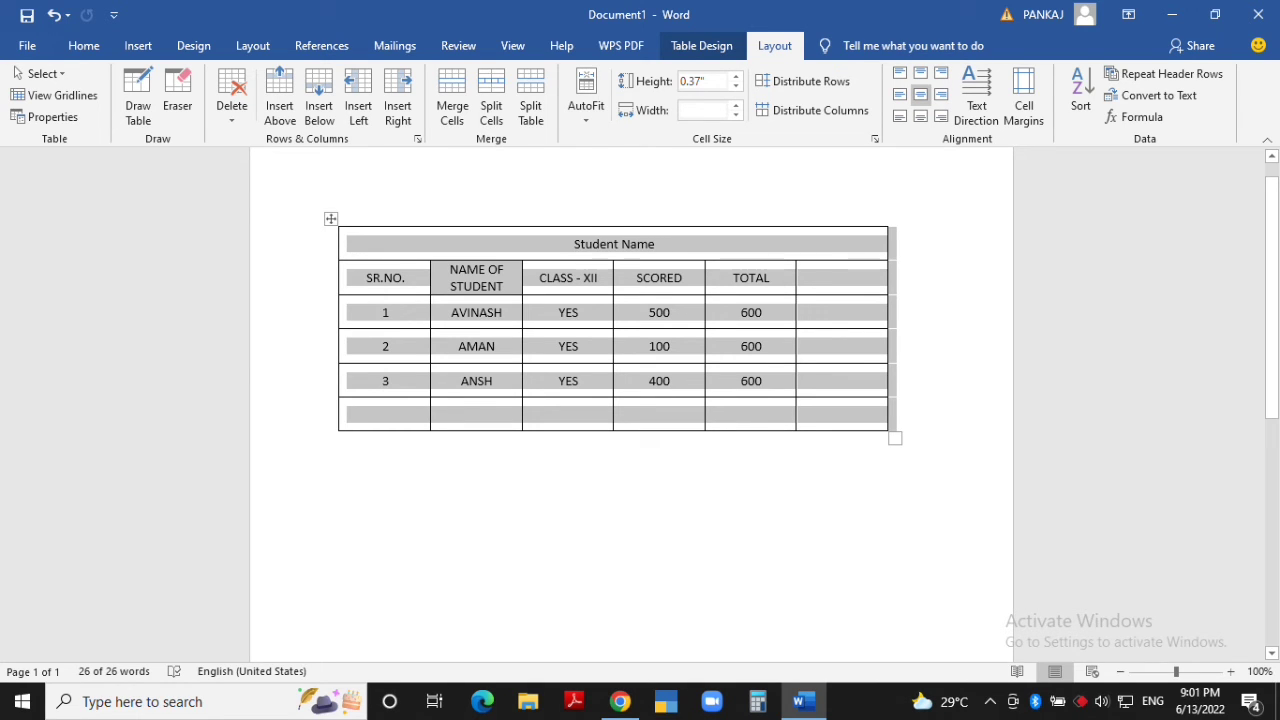
left_click(586, 104)
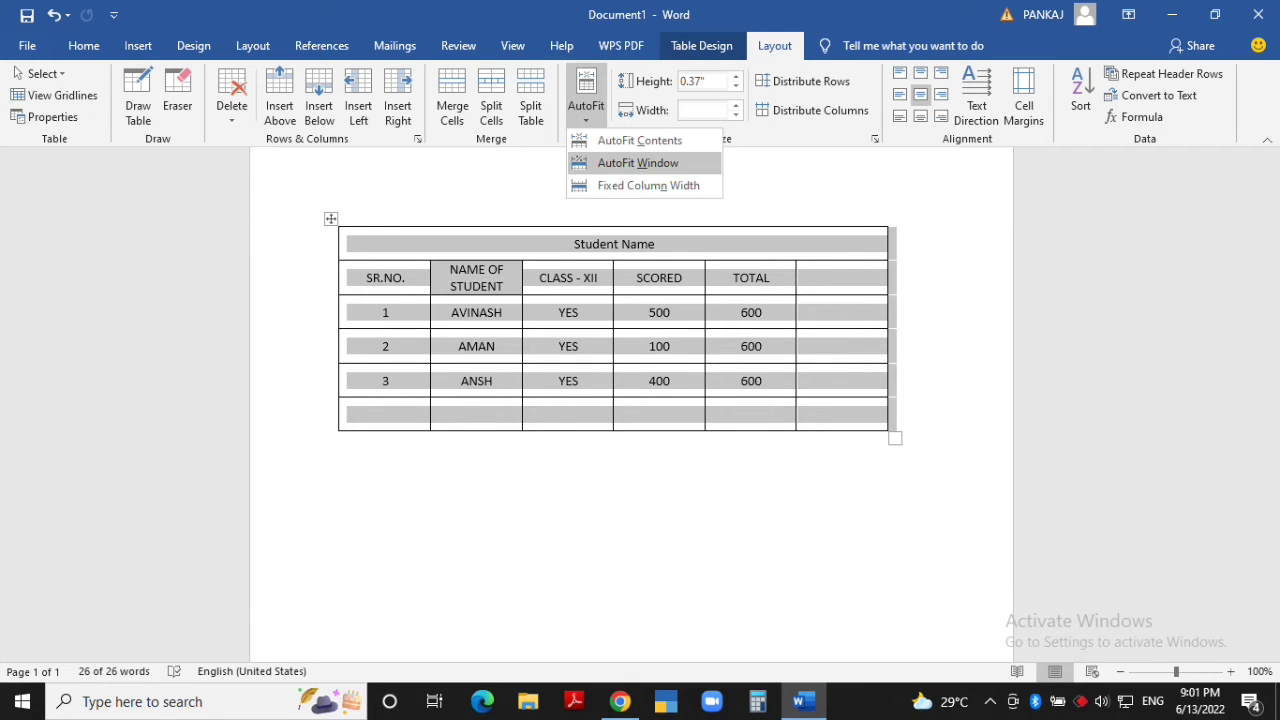
left_click(638, 162)
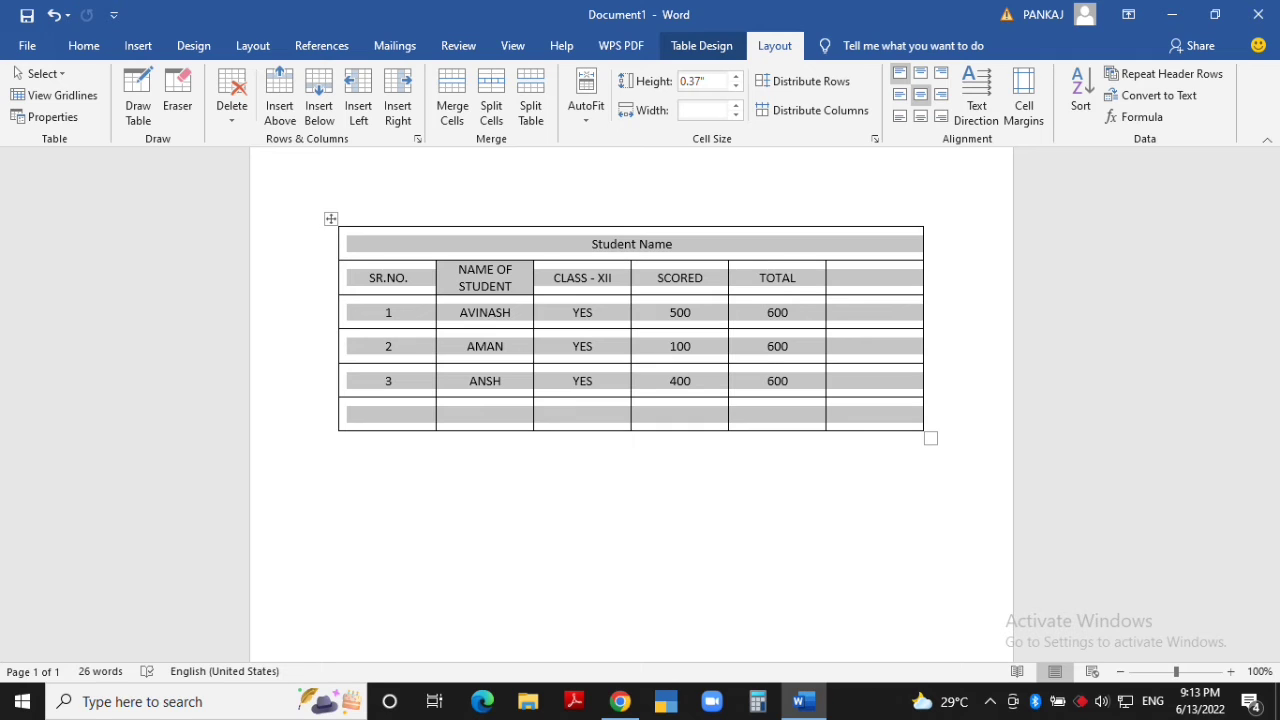
Try top-left alignment and a 0" left cell margin on the whole table, undo the margin and restore the centred alignment.
left_click(900, 74)
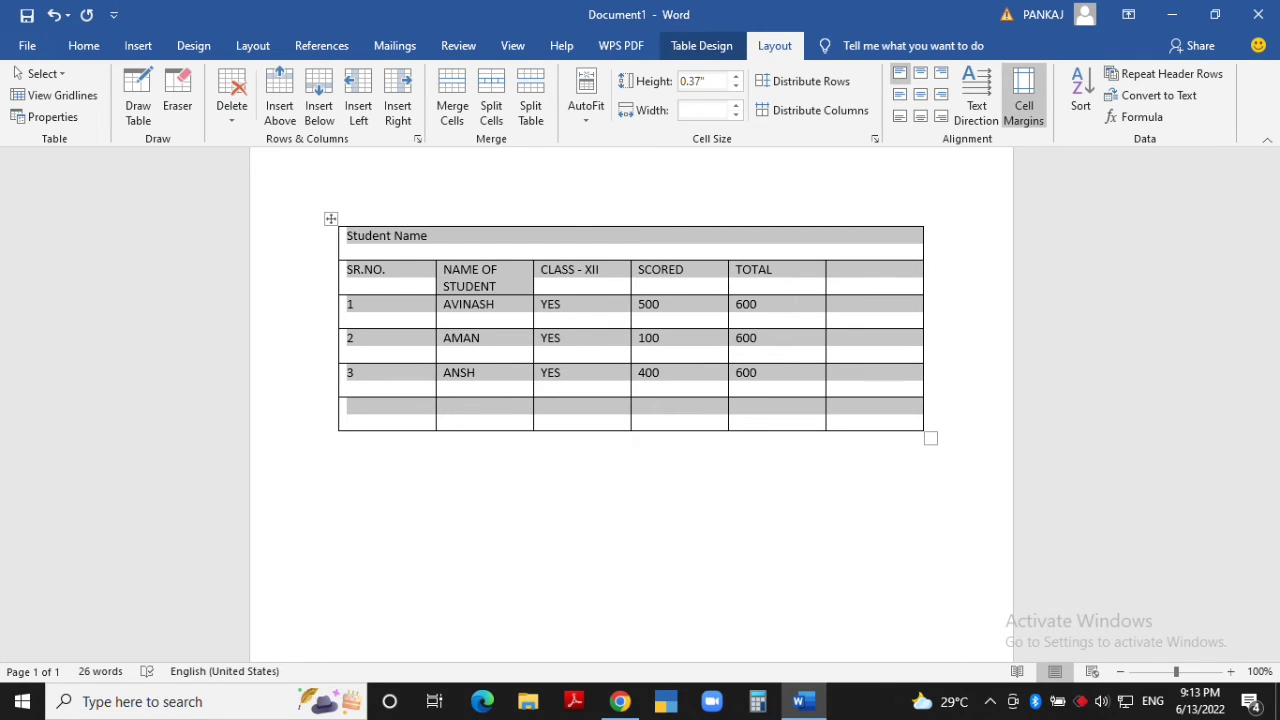
left_click(1023, 95)
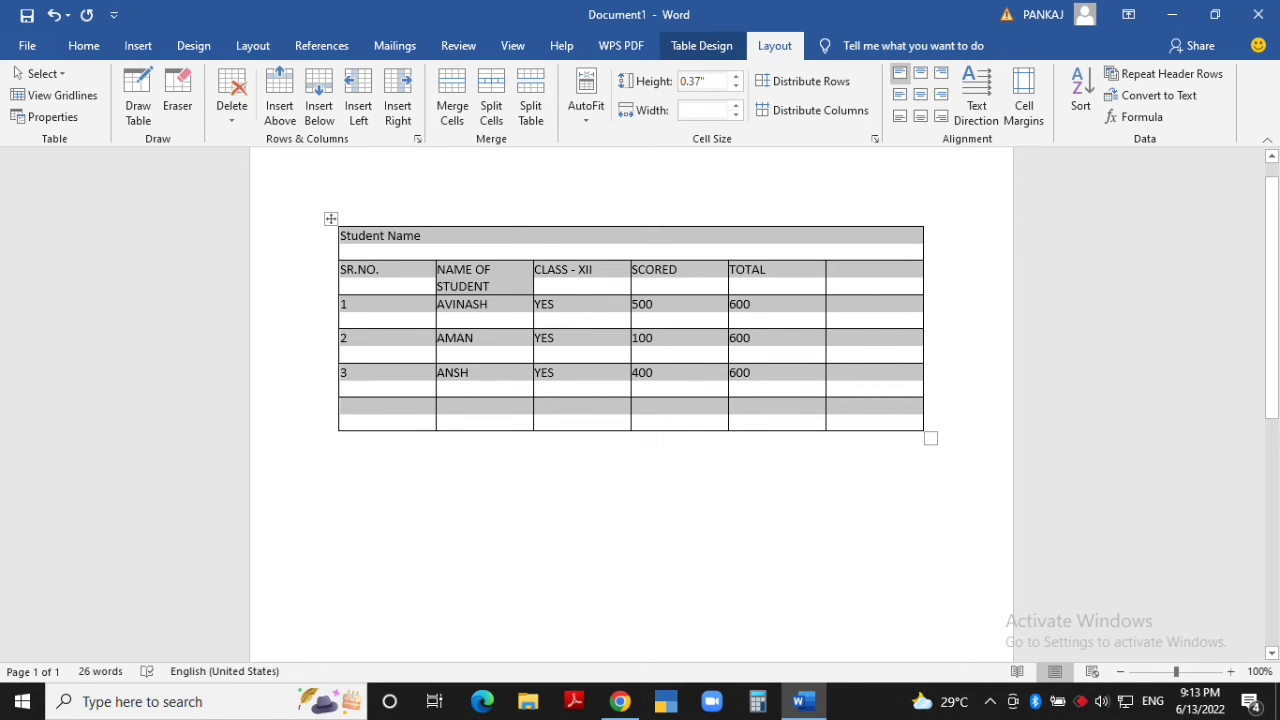
left_click(376, 408)
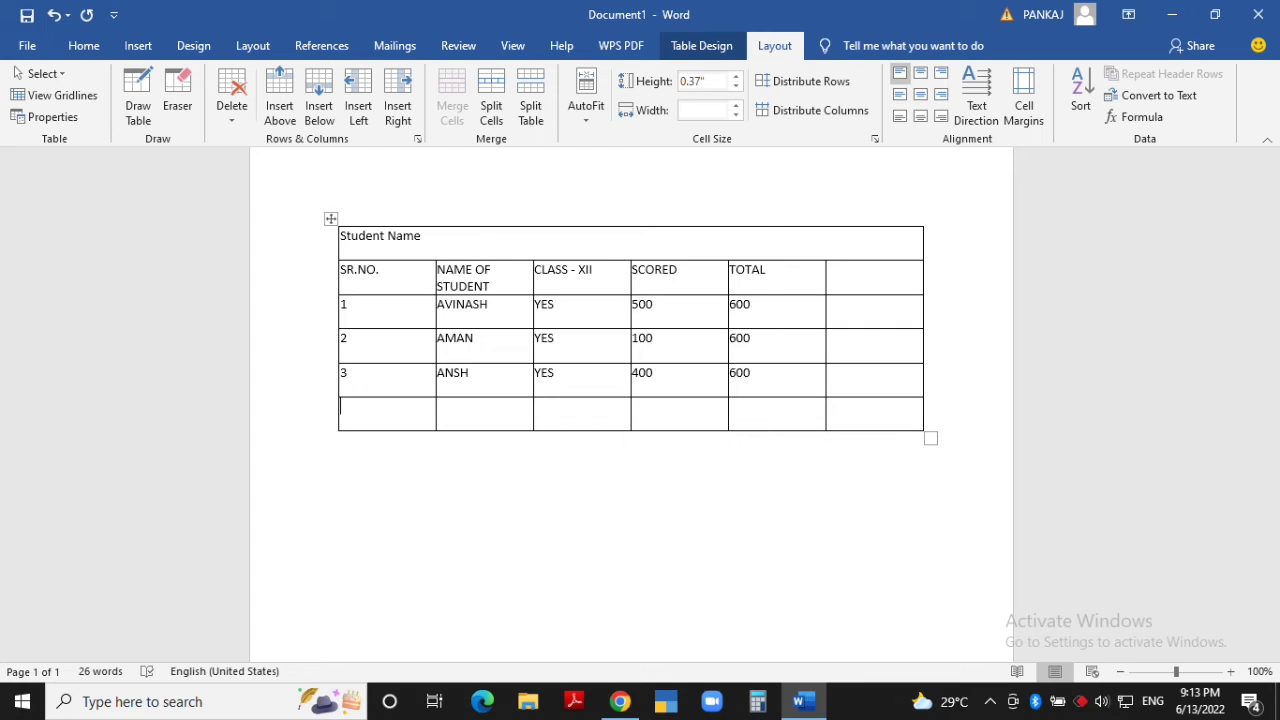
left_click(1024, 97)
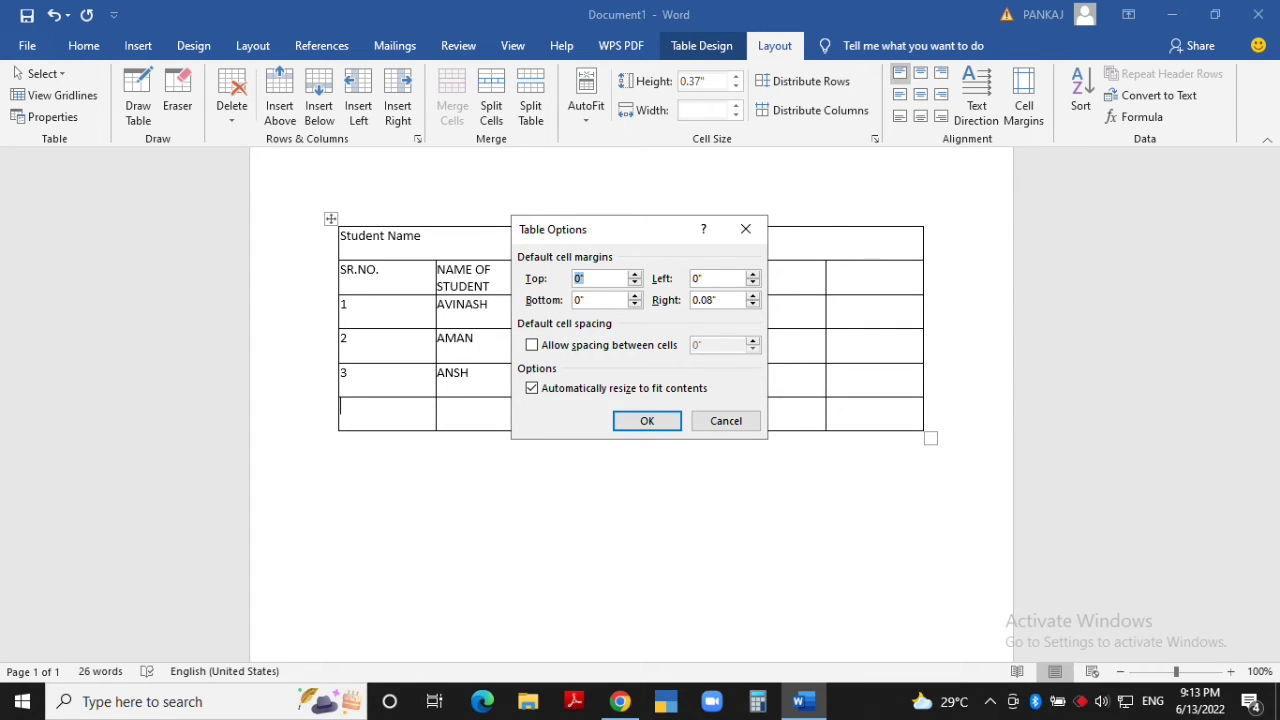
key("Escape")
key("ctrl+z")
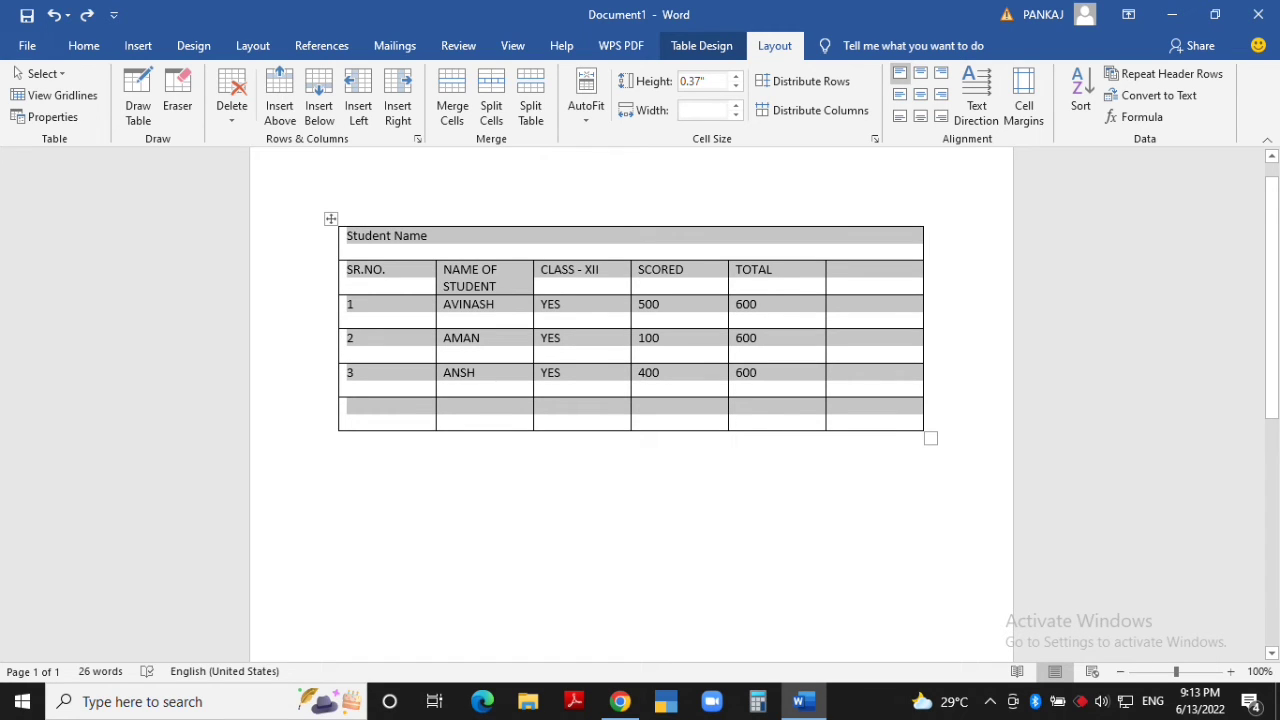
key("ctrl+e")
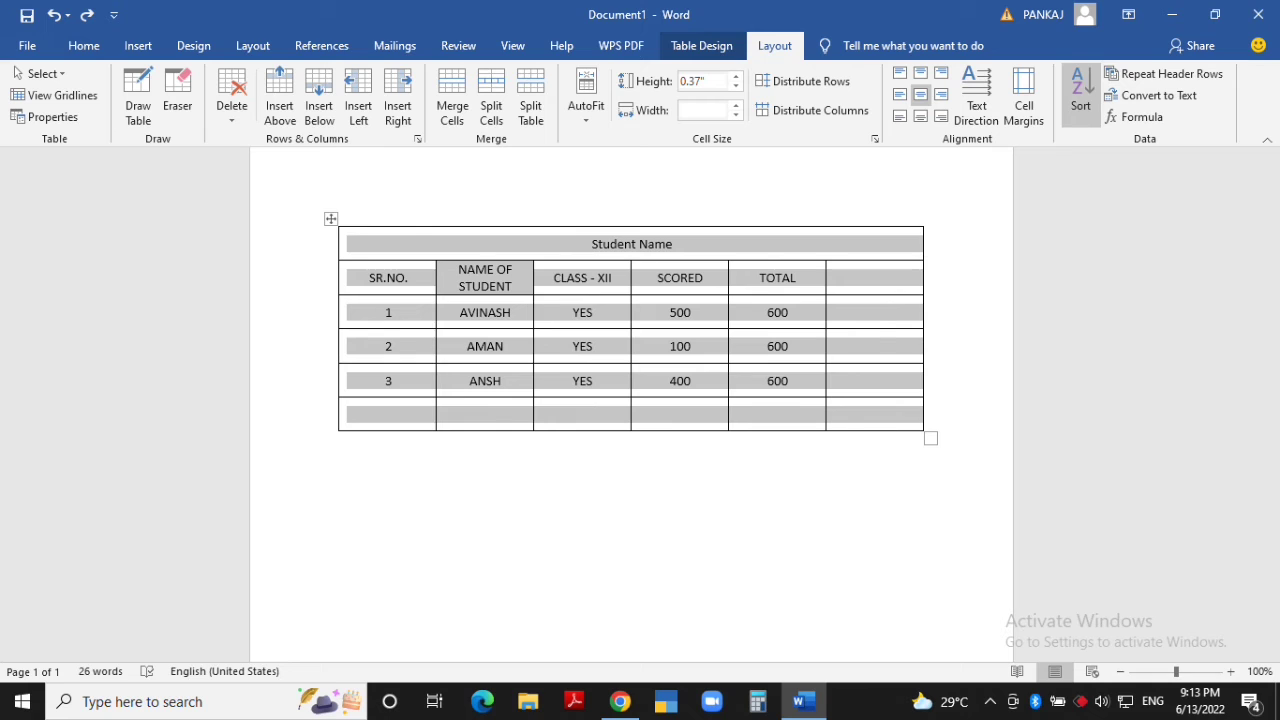
Try sorting the student rows by SR.NO. in descending order, and undo the sort.
left_click(478, 370)
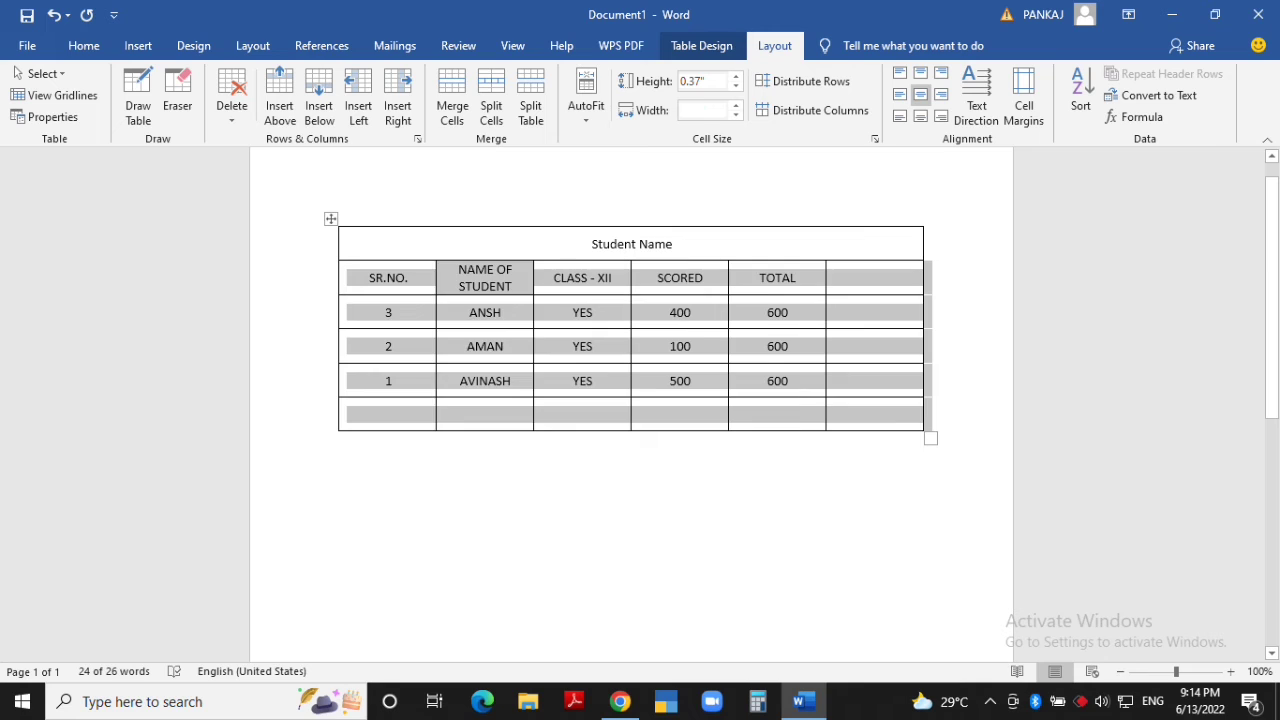
key("ctrl+z")
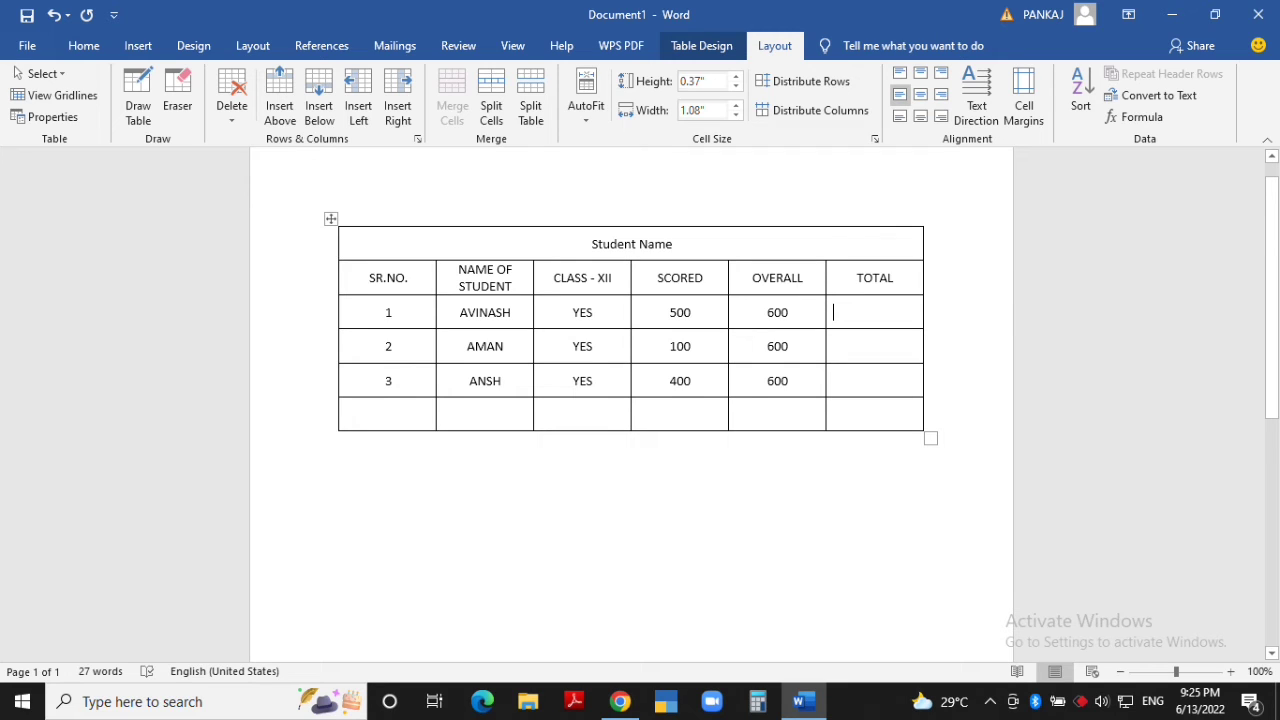
Try =SUM(LEFT) formulas in the TOTAL column, working from the third student's row up to the first.
left_click(875, 381)
left_click(1141, 117)
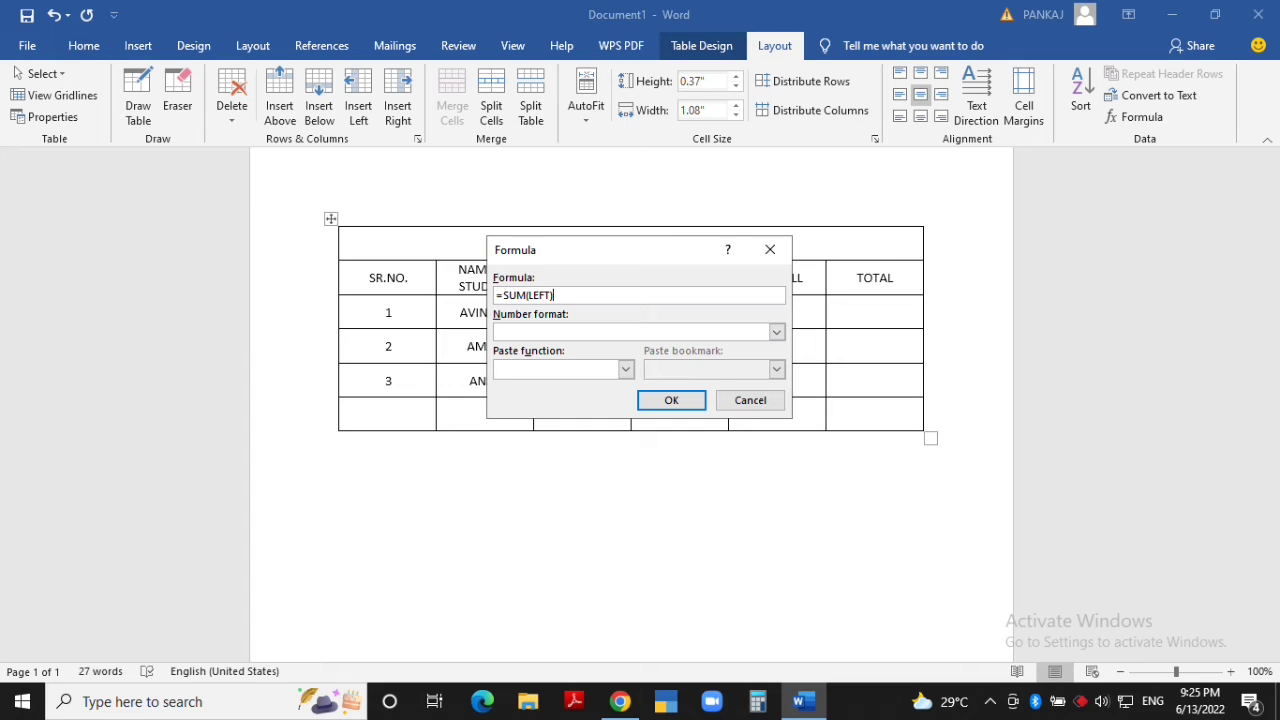
key("Return")
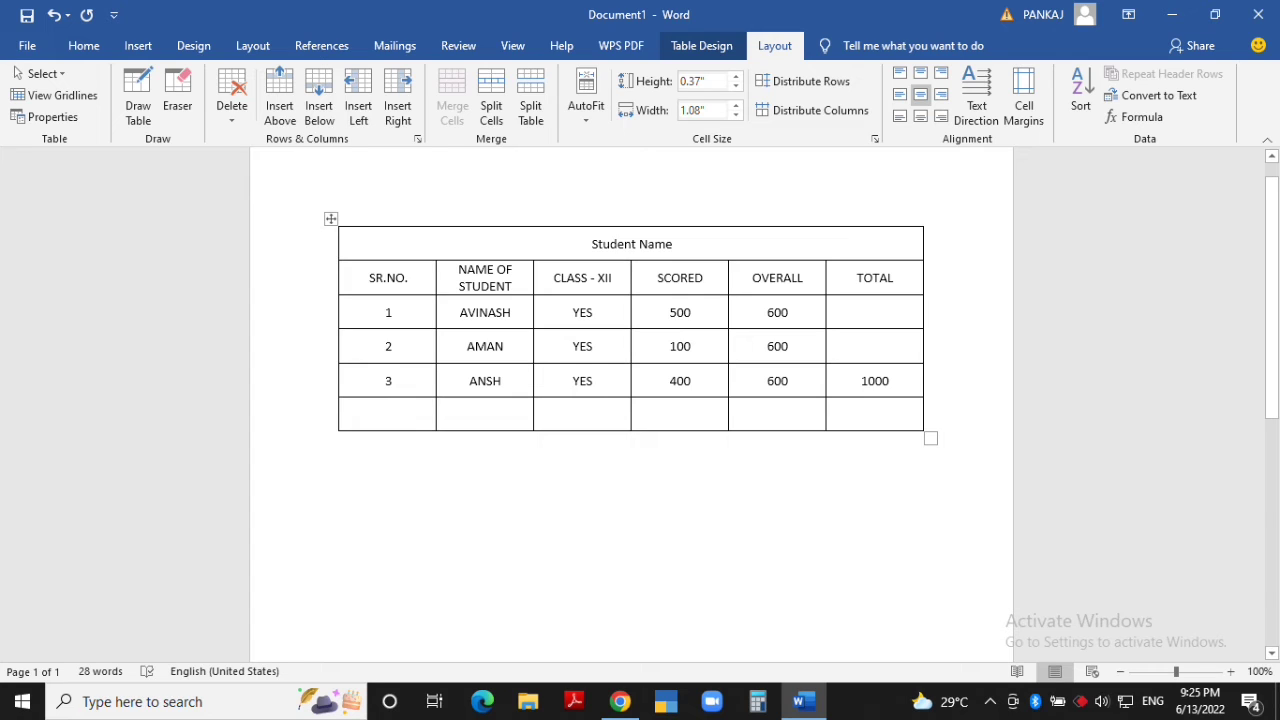
left_click(1141, 117)
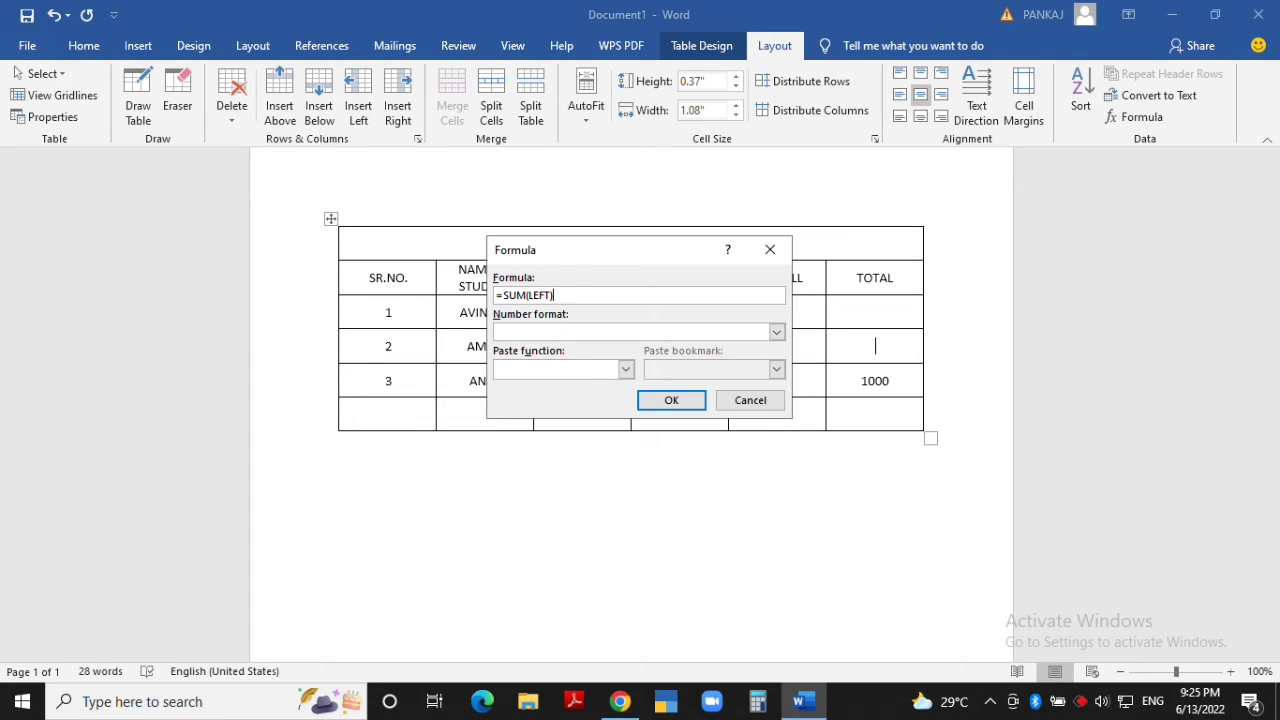
key("Return")
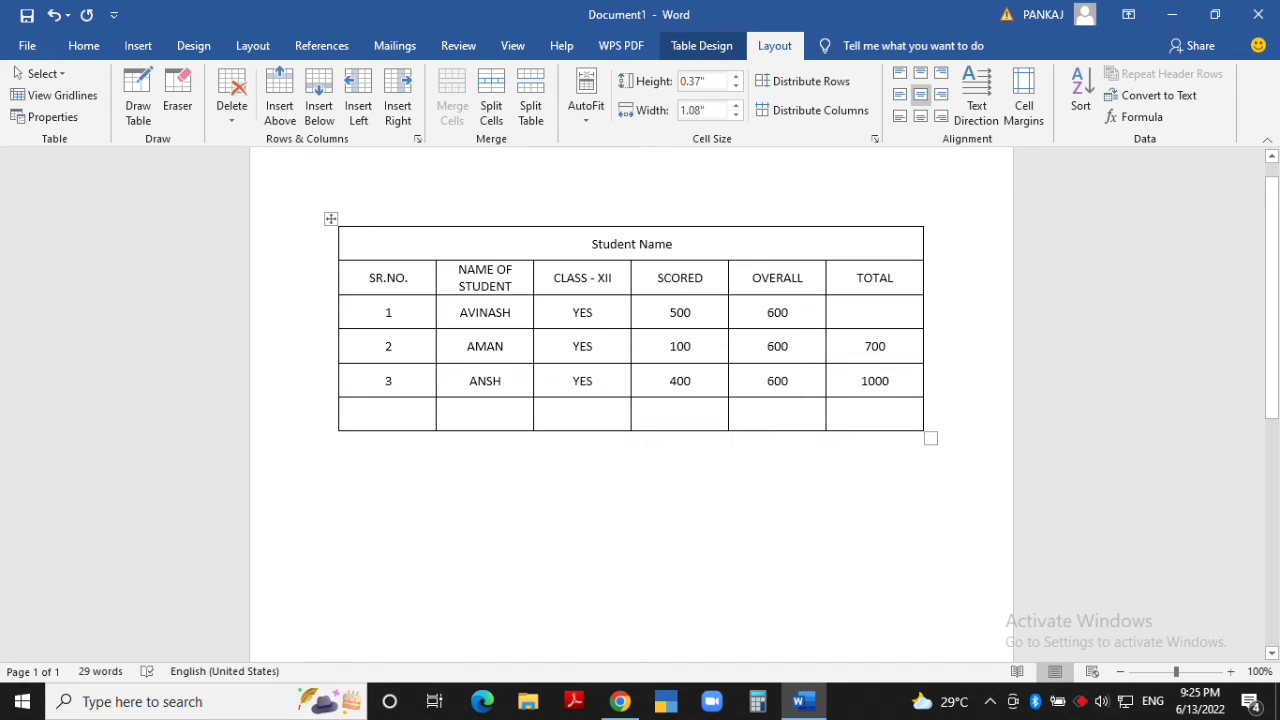
left_click(1141, 117)
key("Return")
left_click(340, 439)
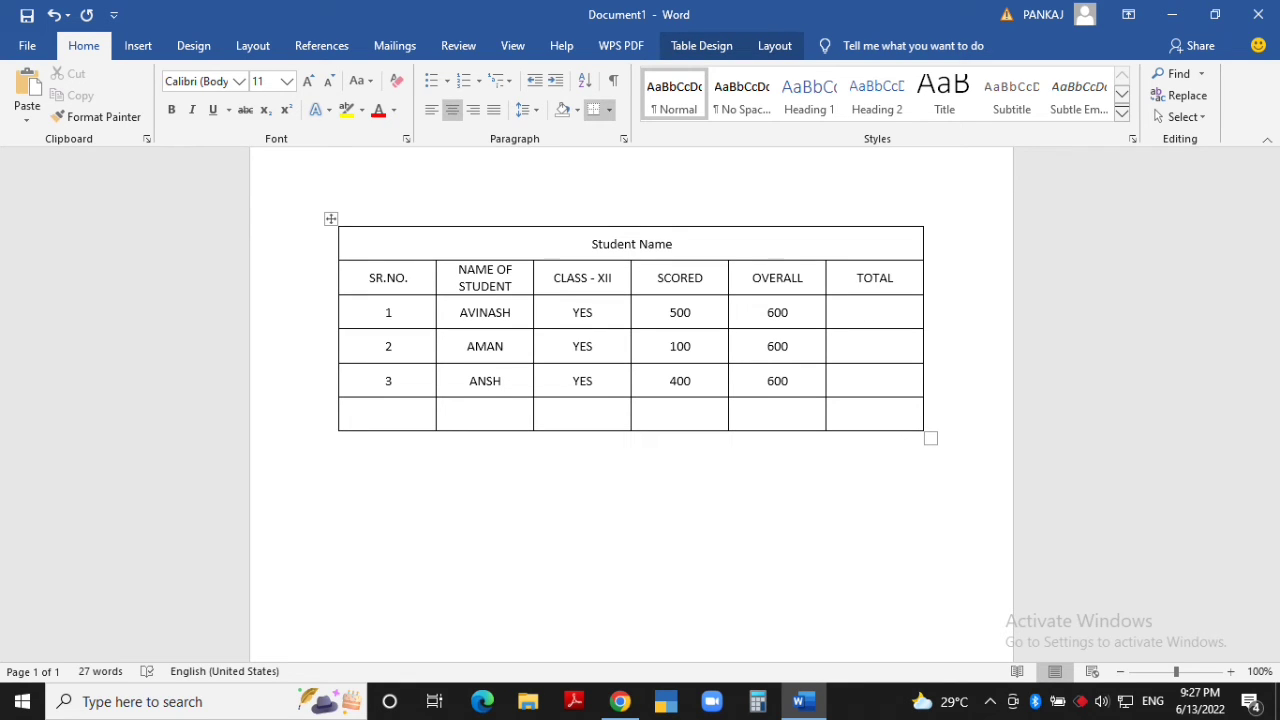
Insert the formula =SUM(LEFT) in the first student's TOTAL cell.
left_click(871, 312)
left_click(775, 46)
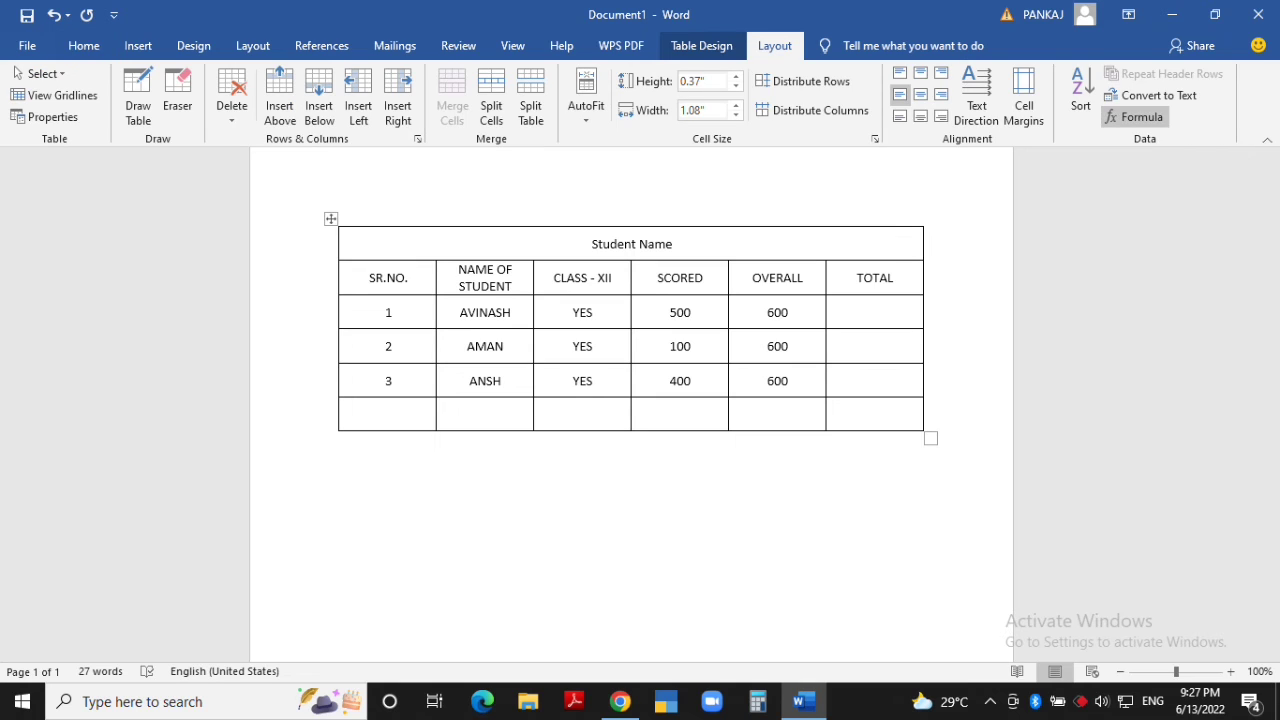
left_click(1141, 117)
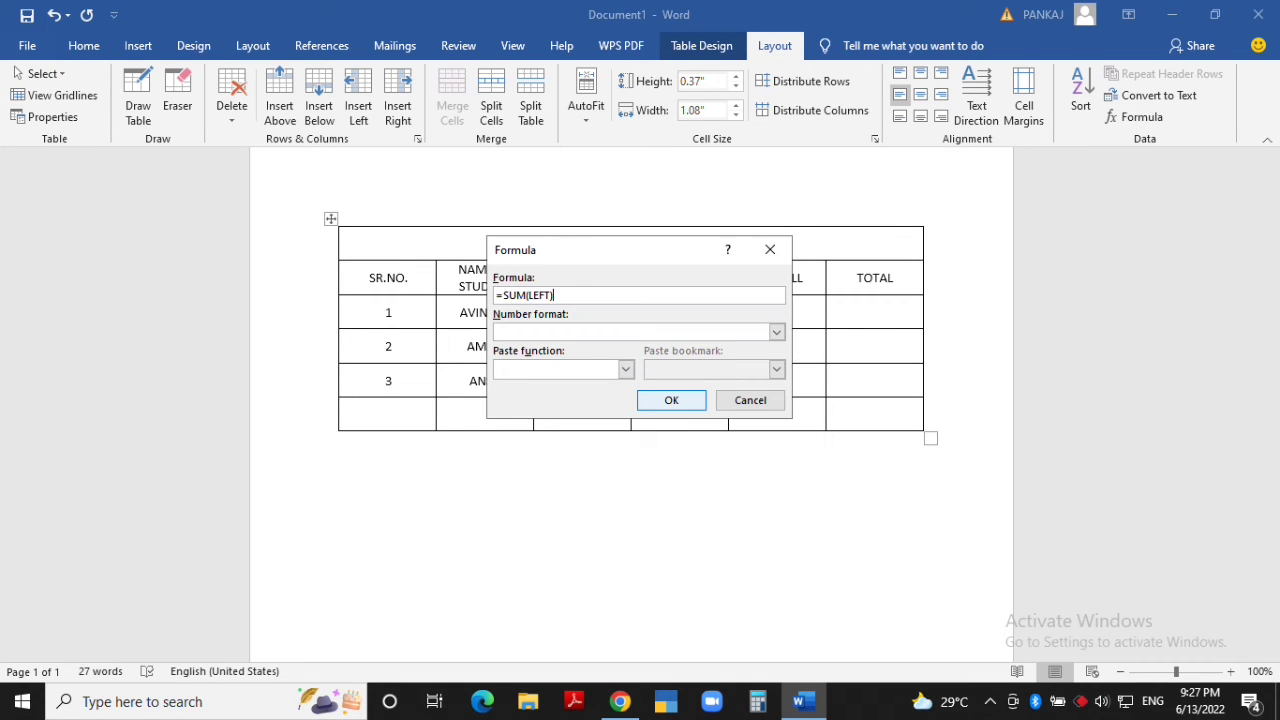
left_click(671, 400)
Insert =SUM(LEFT) in the second and third students' TOTAL cells, replacing the suggested ABOVE argument with LEFT.
left_click(875, 346)
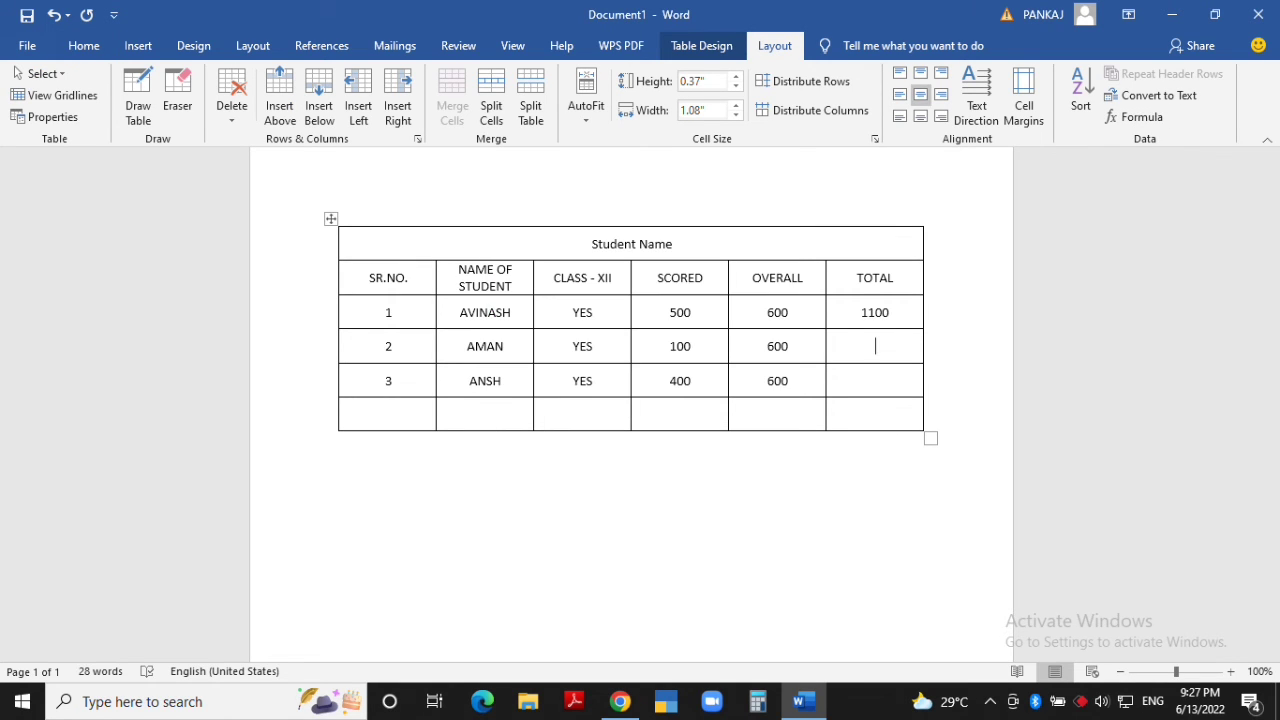
left_click(1141, 117)
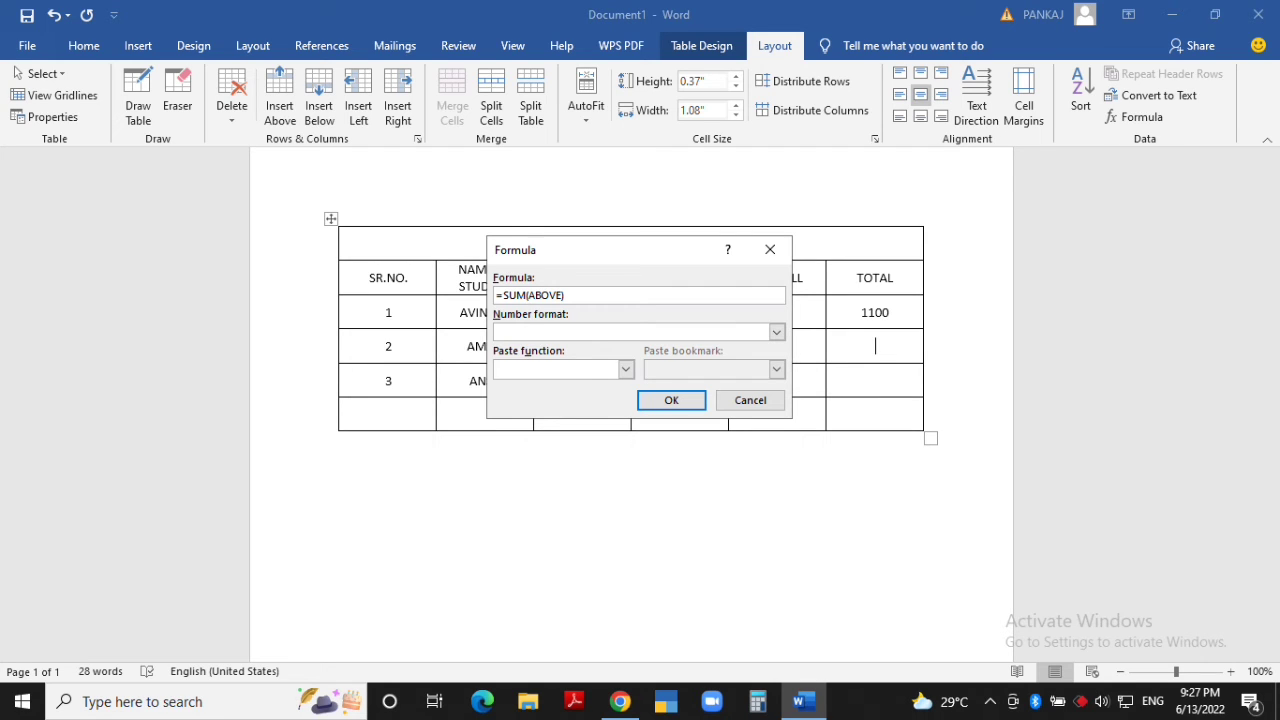
key("BackSpace")
key("BackSpace")
key("BackSpace")
key("BackSpace")
key("BackSpace")
key("BackSpace")
type("LEFT)")
key("Return")
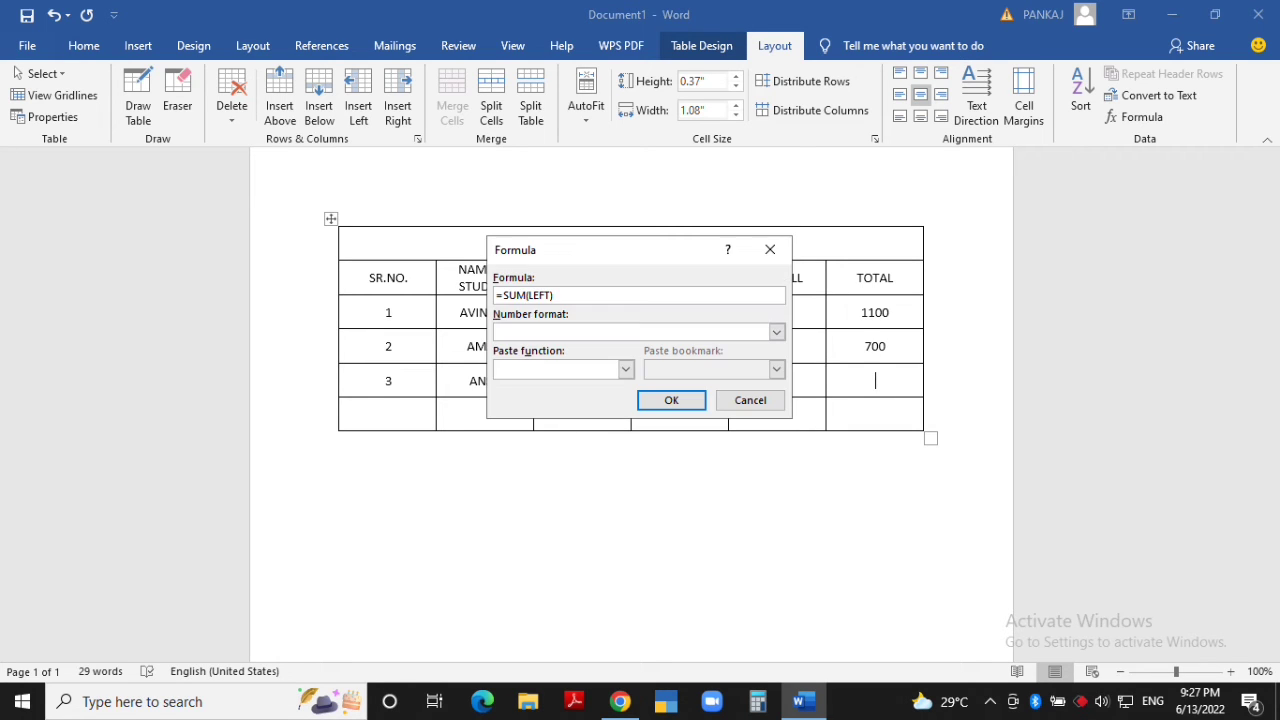
key("Return")
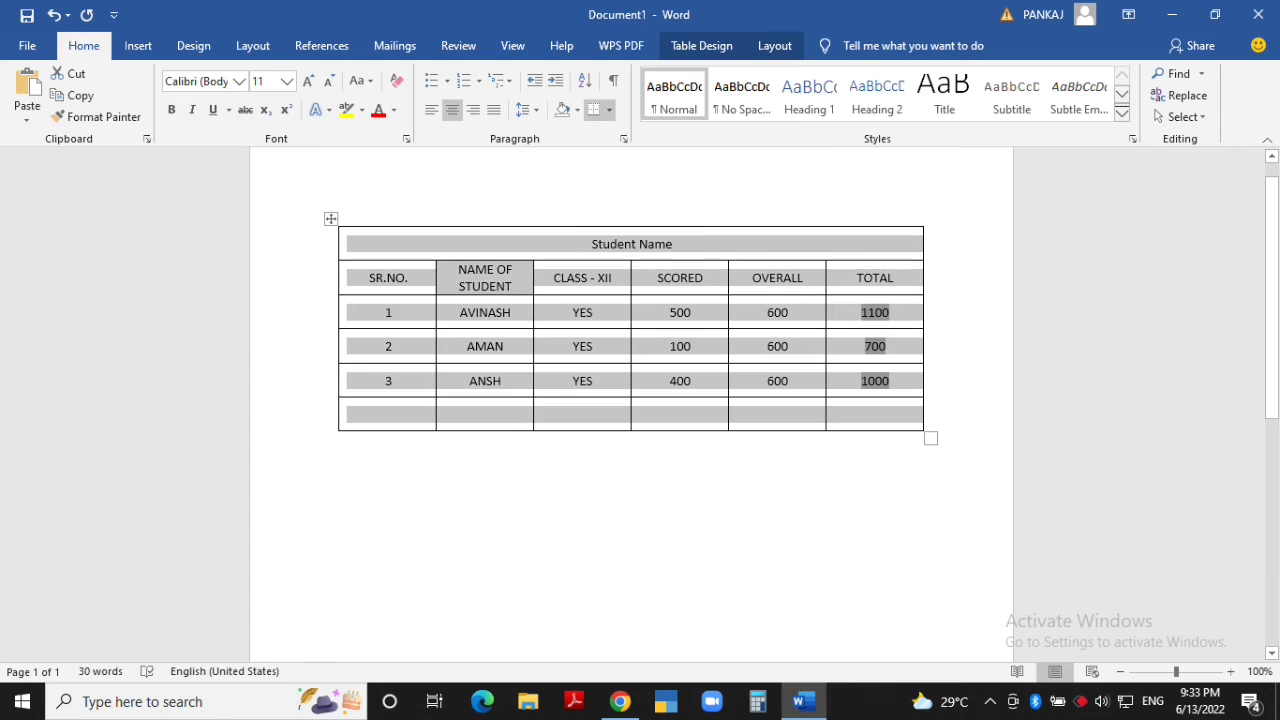
Try converting the marks table to text separated with commas, and undo the conversion.
left_click(775, 46)
left_click(1158, 95)
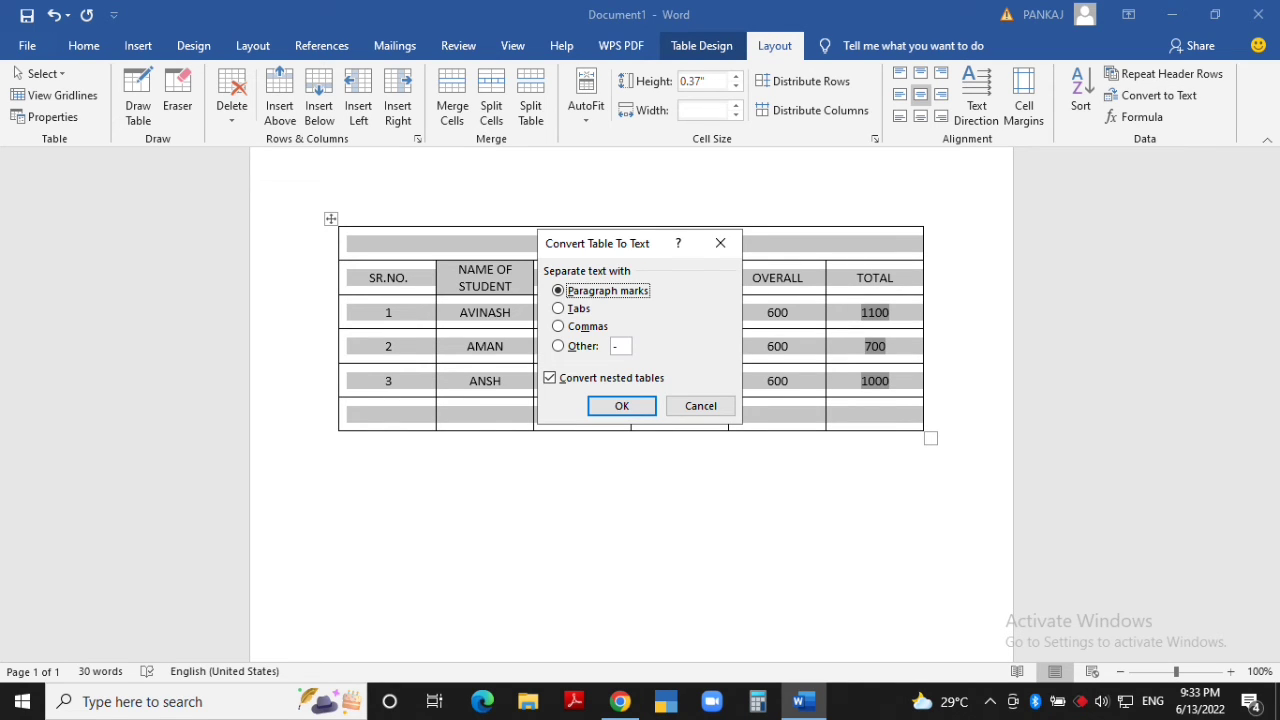
left_click(570, 326)
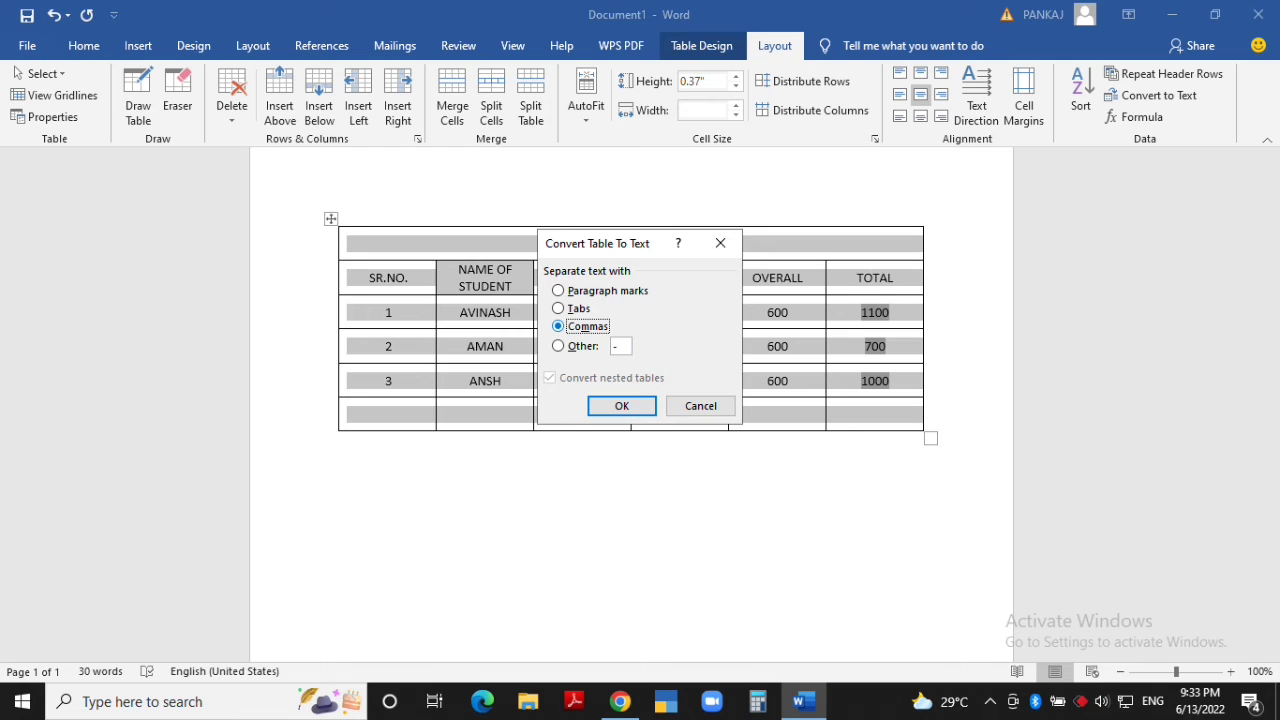
key("Return")
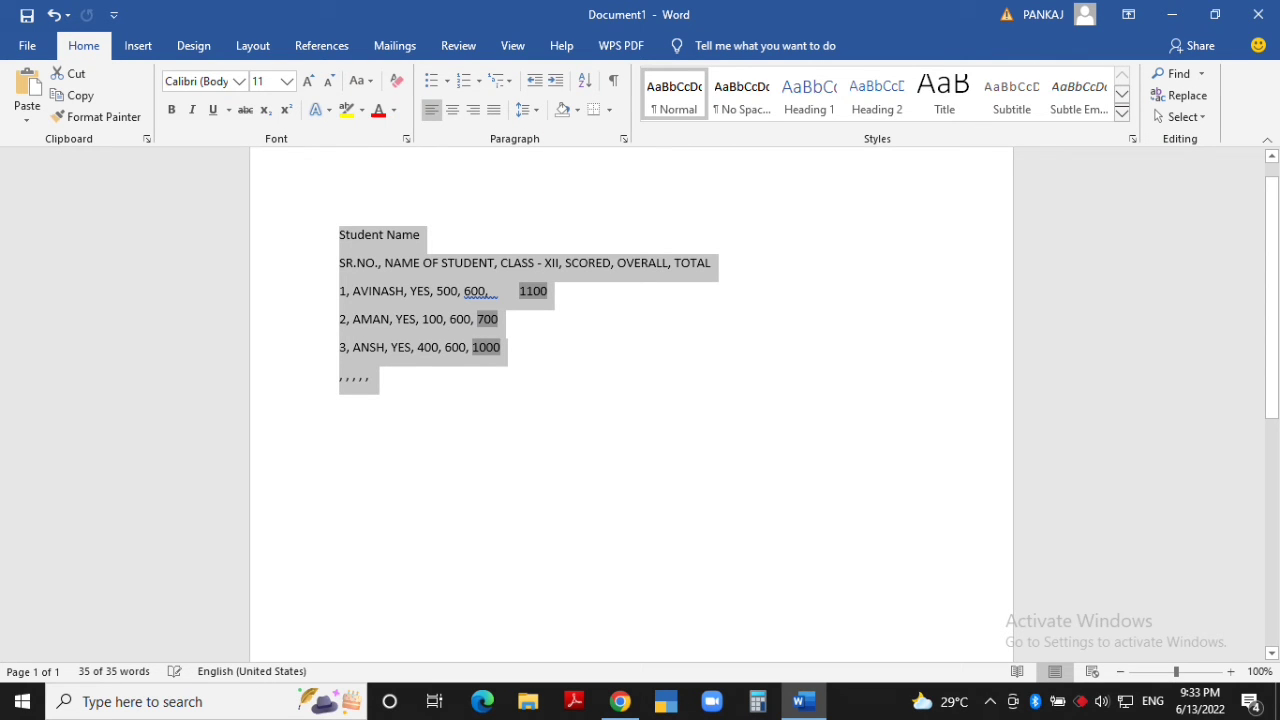
key("ctrl+z")
Try converting the marks table to text separated with tabs.
left_click(780, 45)
left_click(1152, 95)
left_click(580, 308)
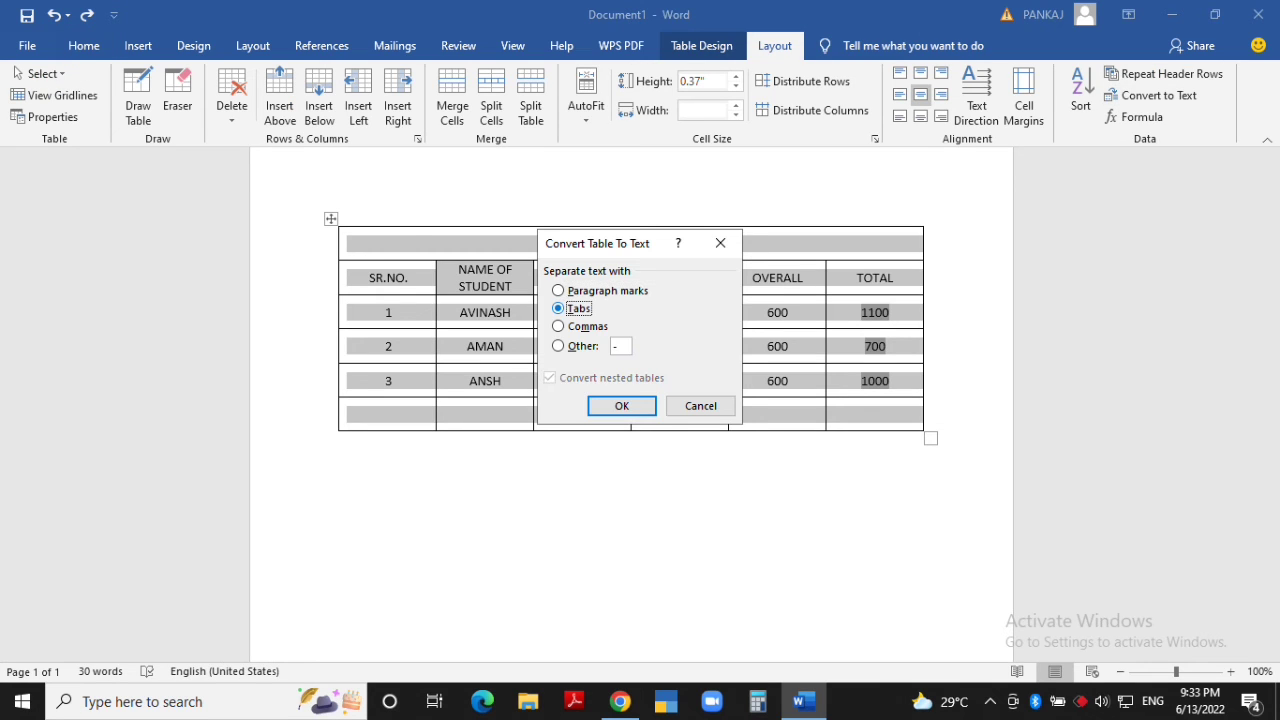
left_click(620, 405)
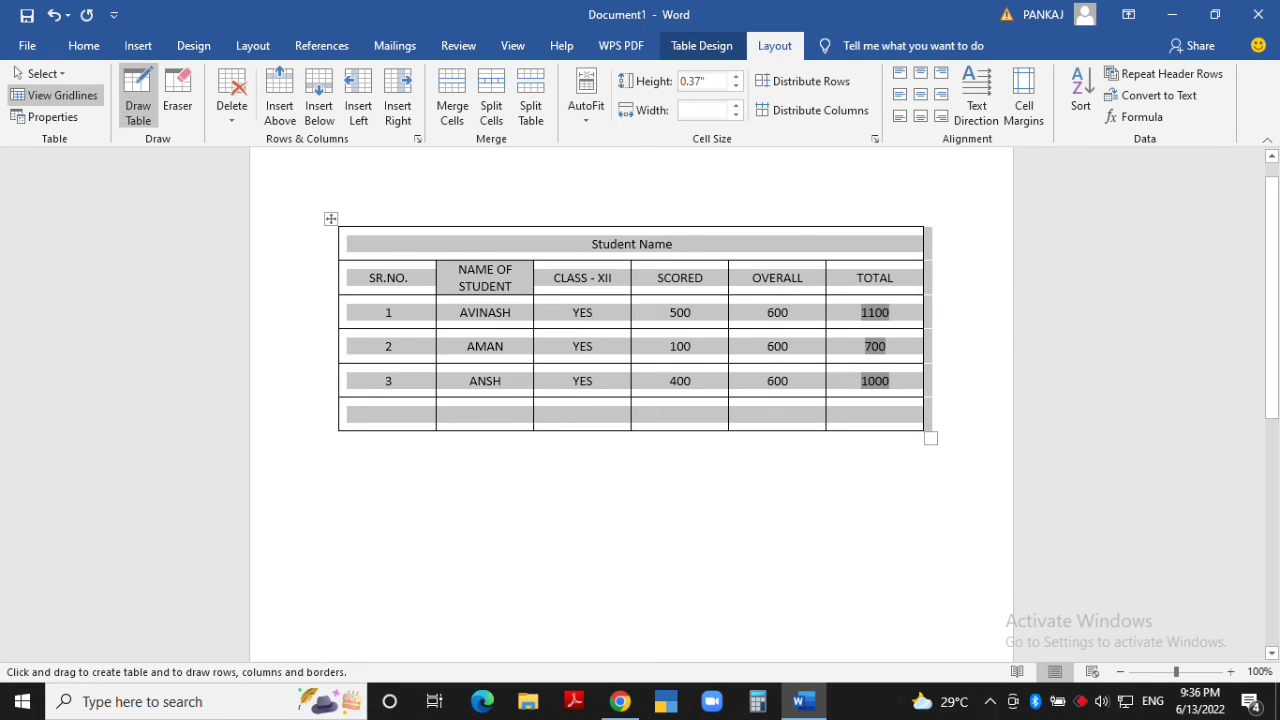
Draw a second table about 6.55" wide below the marks table, and divide it into three rows.
left_click_drag(341, 460, 931, 605)
left_click_drag(343, 507, 930, 507)
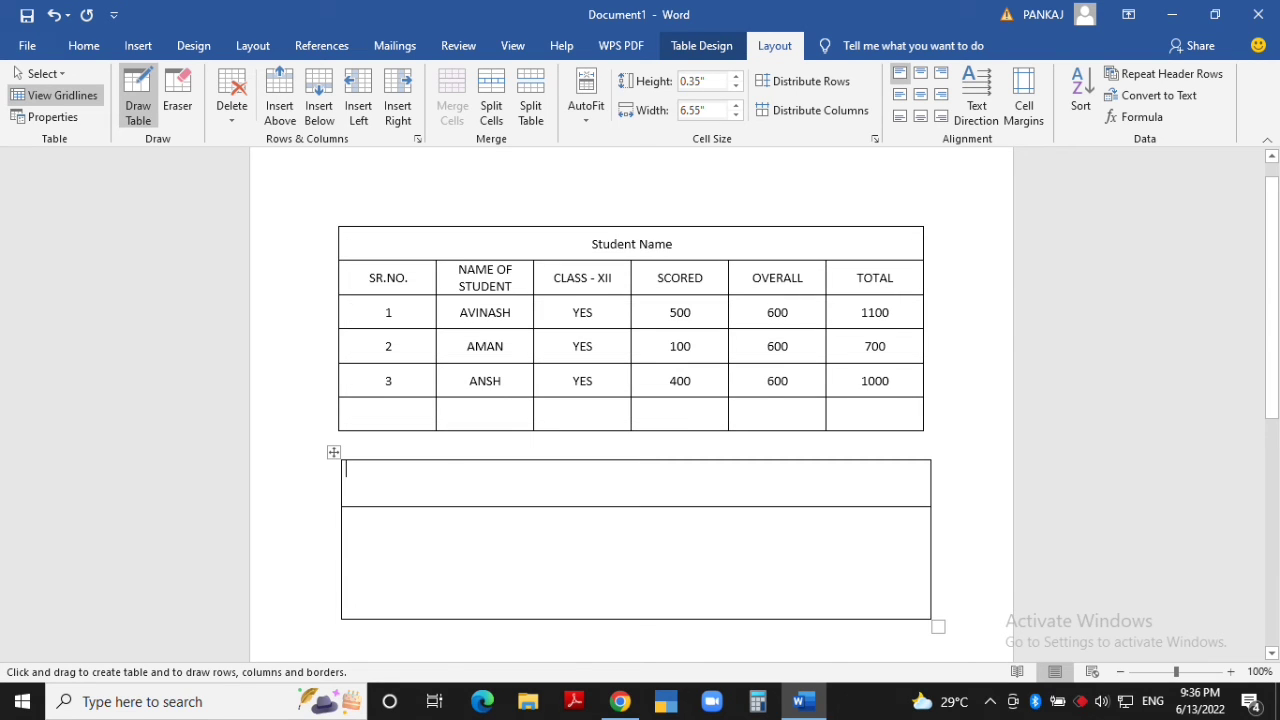
left_click_drag(343, 547, 930, 547)
Draw eight vertical lines through the new table to divide it into nine columns.
left_click_drag(403, 461, 403, 625)
left_click_drag(452, 461, 452, 628)
left_click_drag(507, 461, 507, 627)
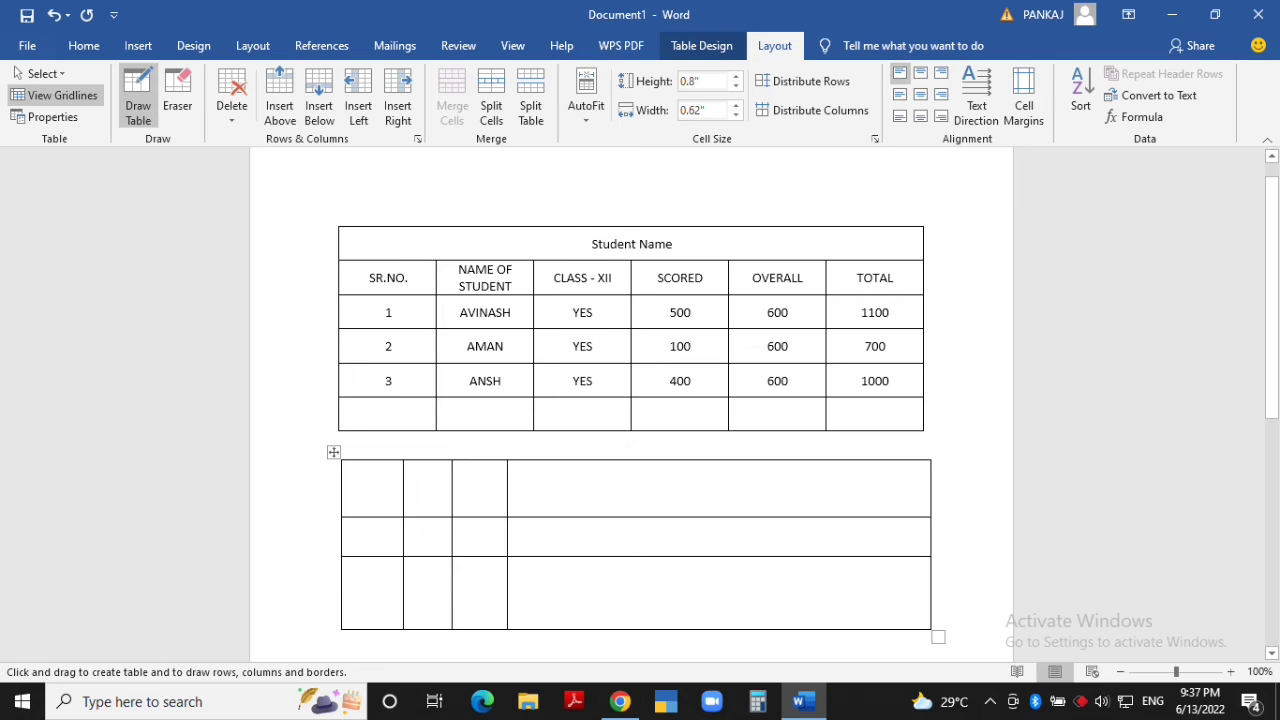
left_click_drag(561, 461, 561, 627)
left_click_drag(614, 461, 614, 627)
left_click_drag(657, 461, 657, 627)
left_click_drag(726, 461, 726, 627)
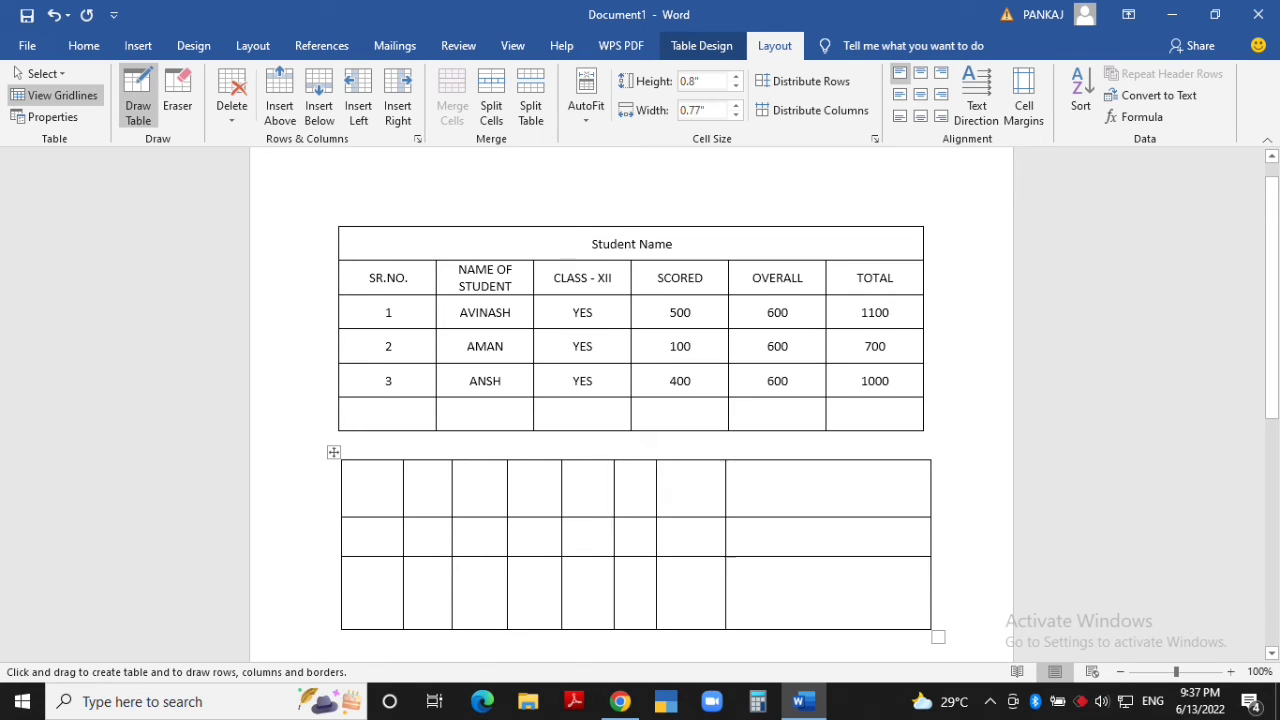
left_click_drag(822, 461, 822, 627)
Erase the outer borders and cell dividers in the drawn table's last column with the Eraser.
left_click(177, 95)
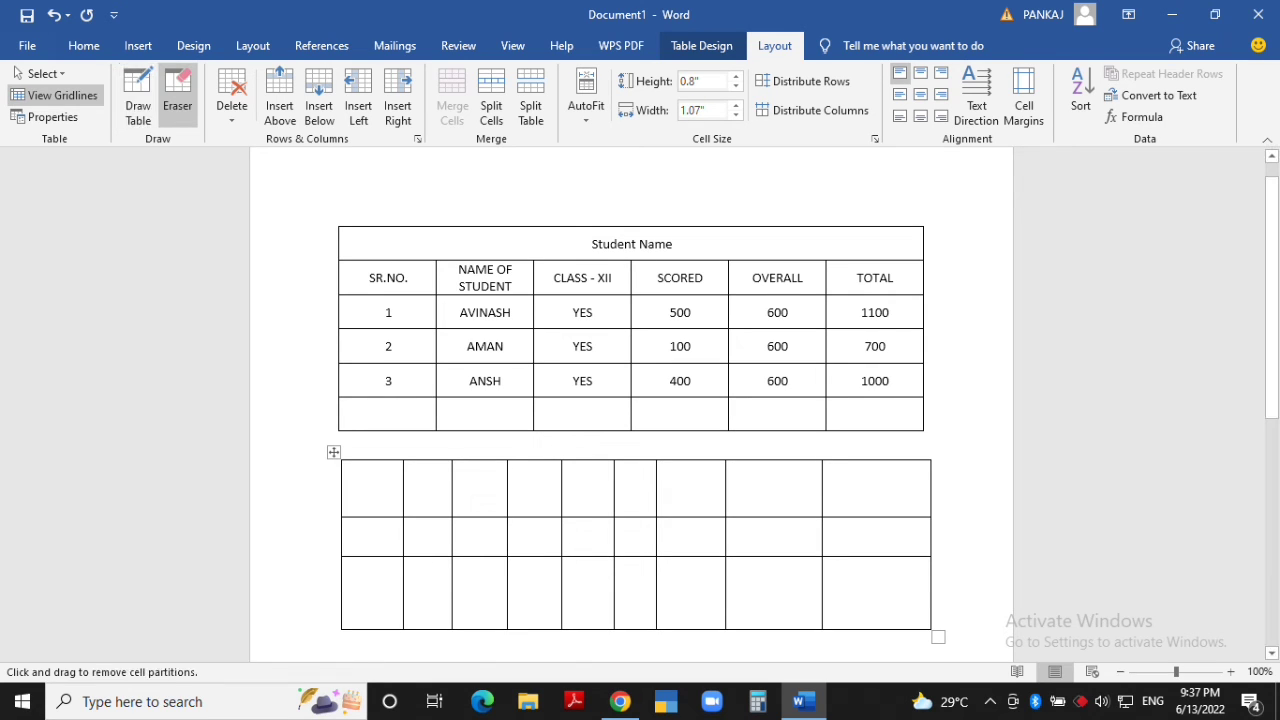
left_click_drag(850, 456, 934, 520)
key("Escape")
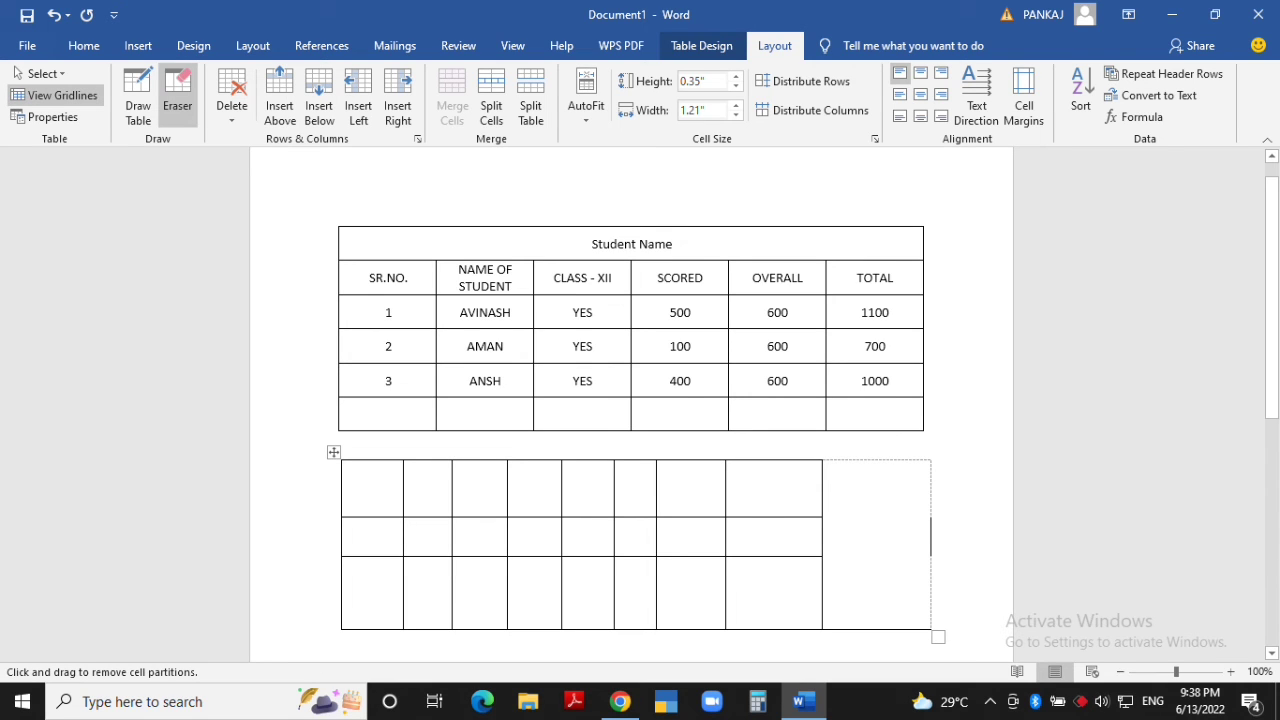
Undo the erasing and all the drawn lines until the second table is removed.
key("ctrl+z")
key("ctrl+z")
key("ctrl+z")
key("ctrl+z")
key("ctrl+z")
key("ctrl+z")
key("ctrl+z")
key("ctrl+z")
key("ctrl+z")
key("ctrl+z")
key("ctrl+z")
key("ctrl+z")
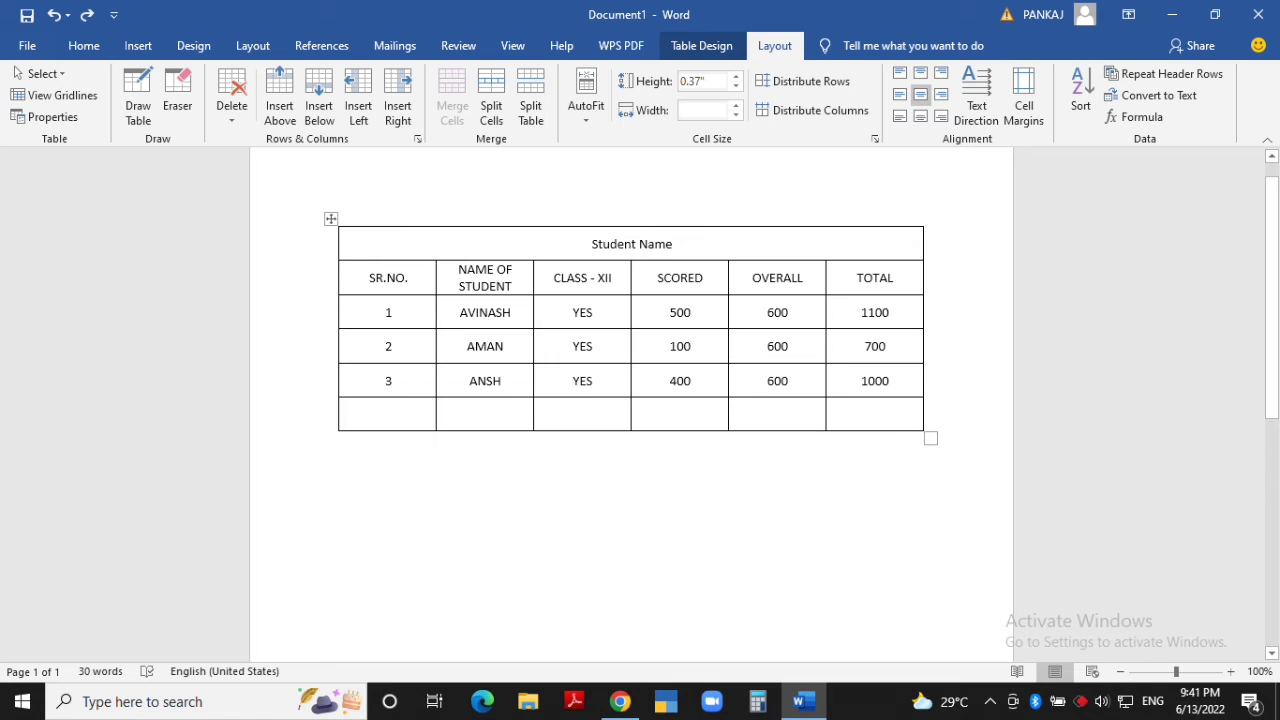
Try removing all borders from the whole marks table, and toggle the display of its gridlines.
key("ctrl+a")
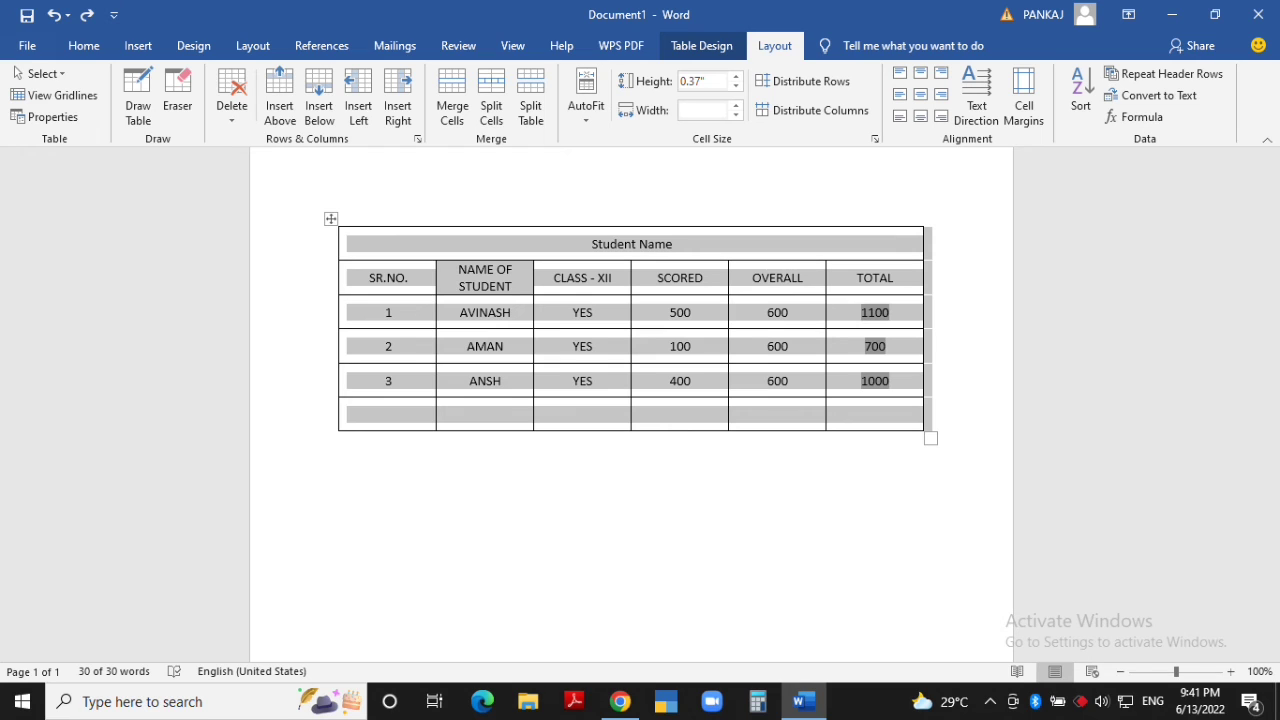
left_click(701, 45)
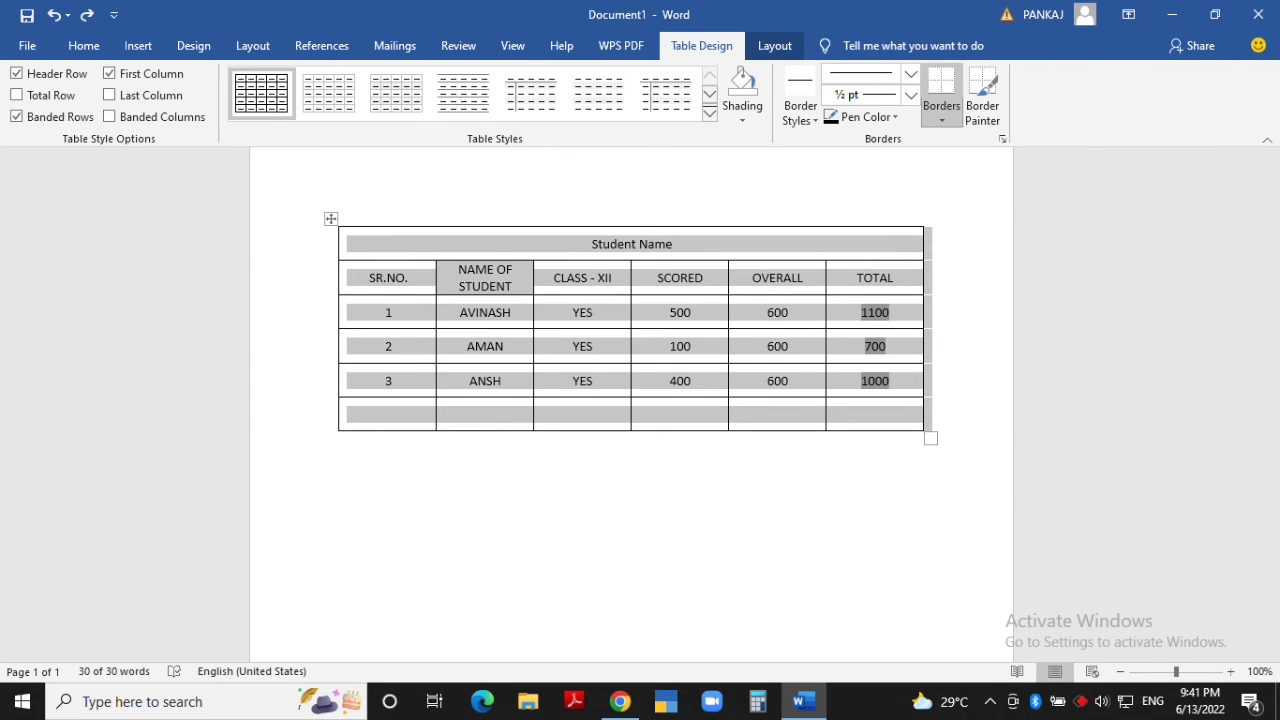
left_click(941, 90)
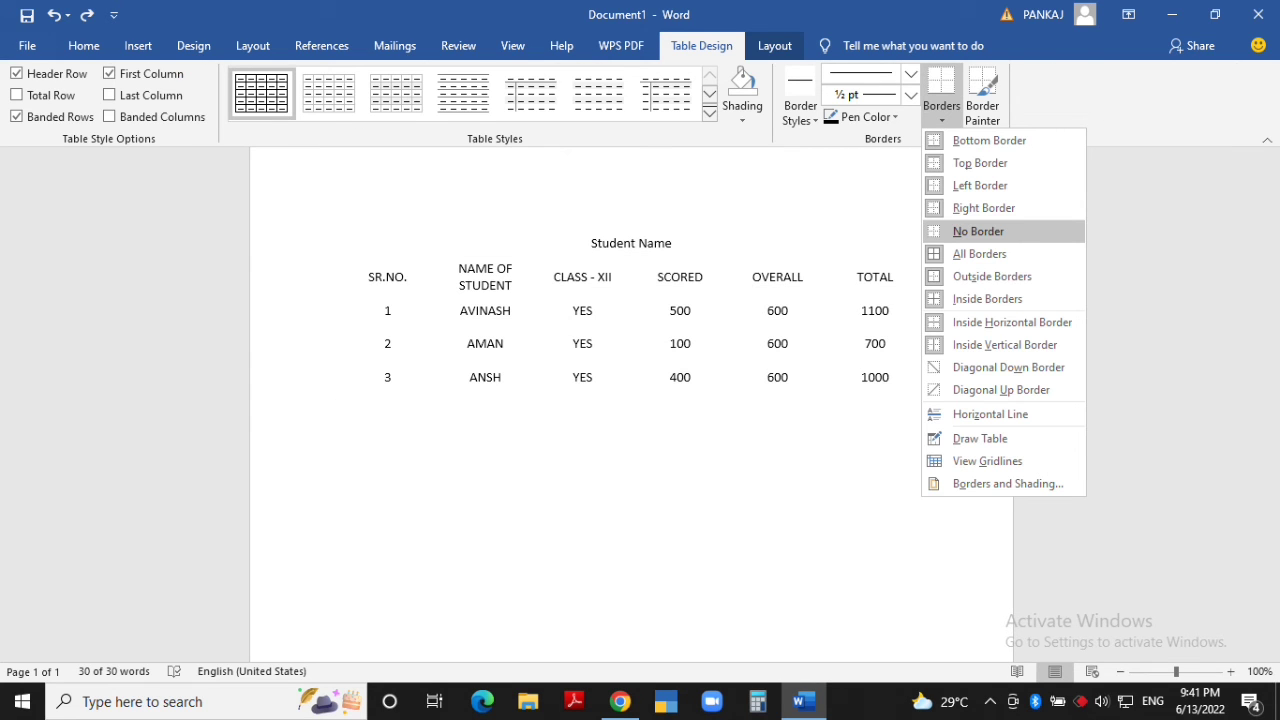
left_click(978, 231)
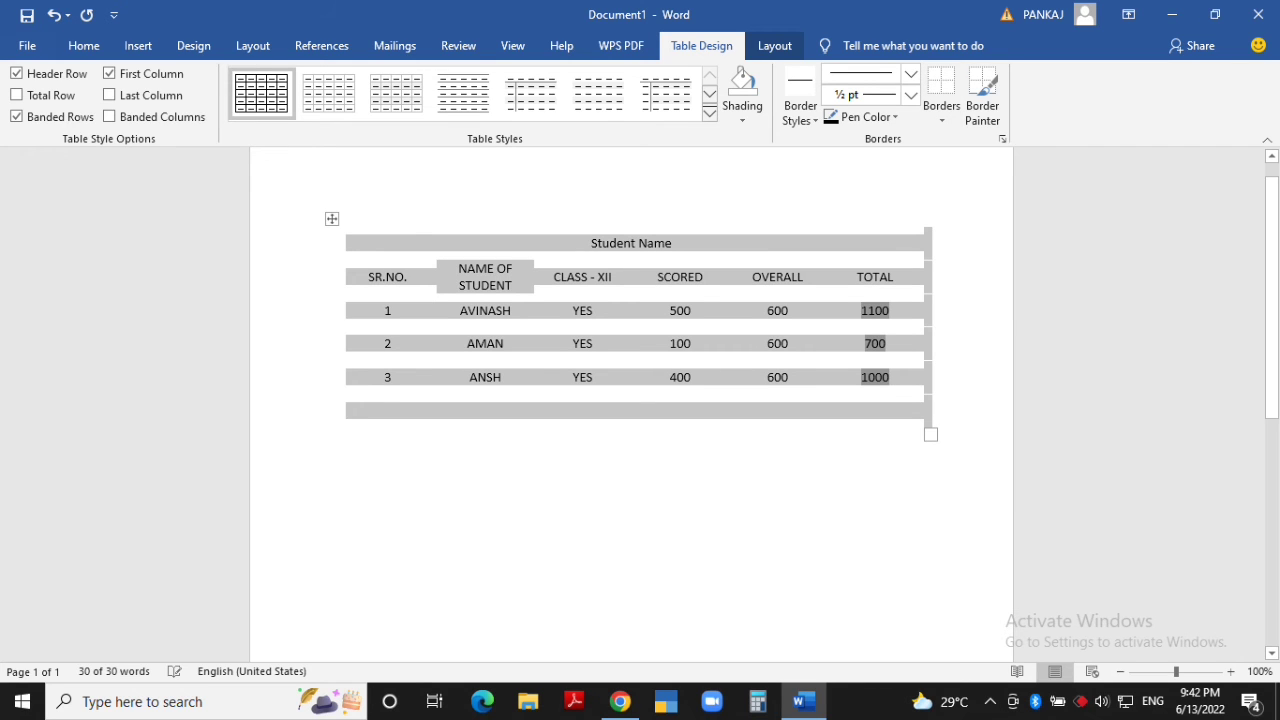
left_click(774, 46)
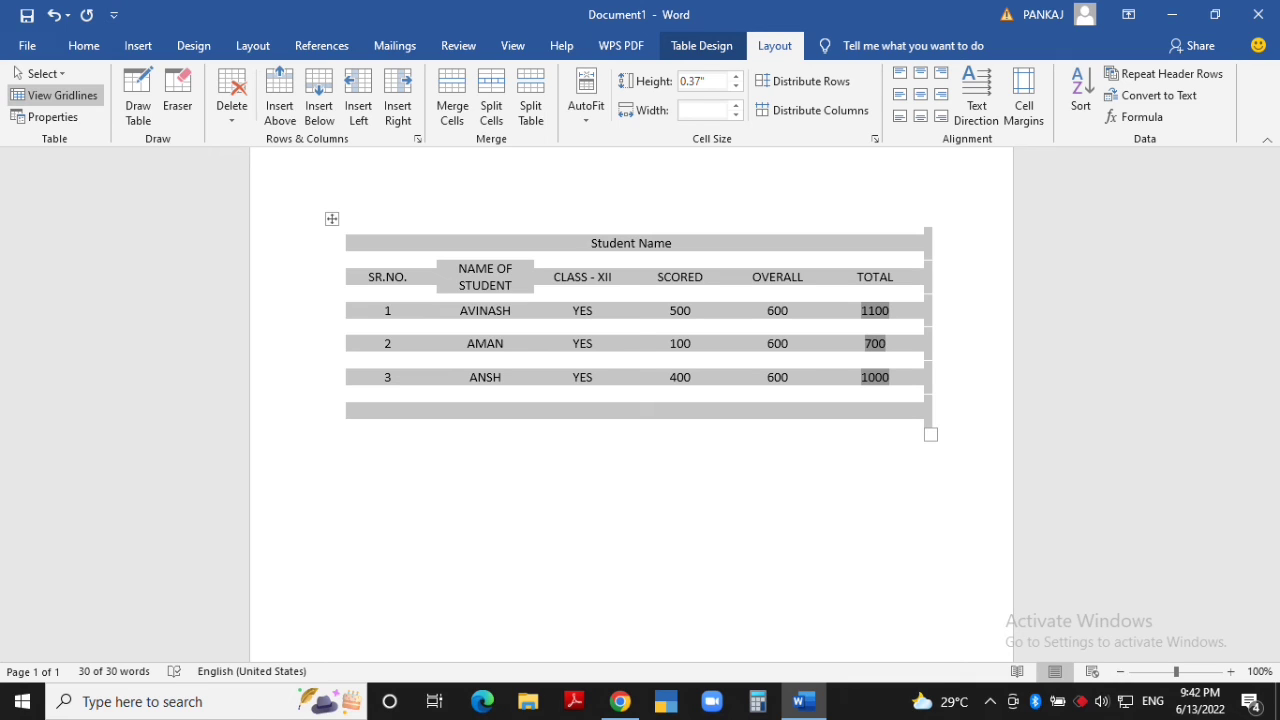
left_click(55, 95)
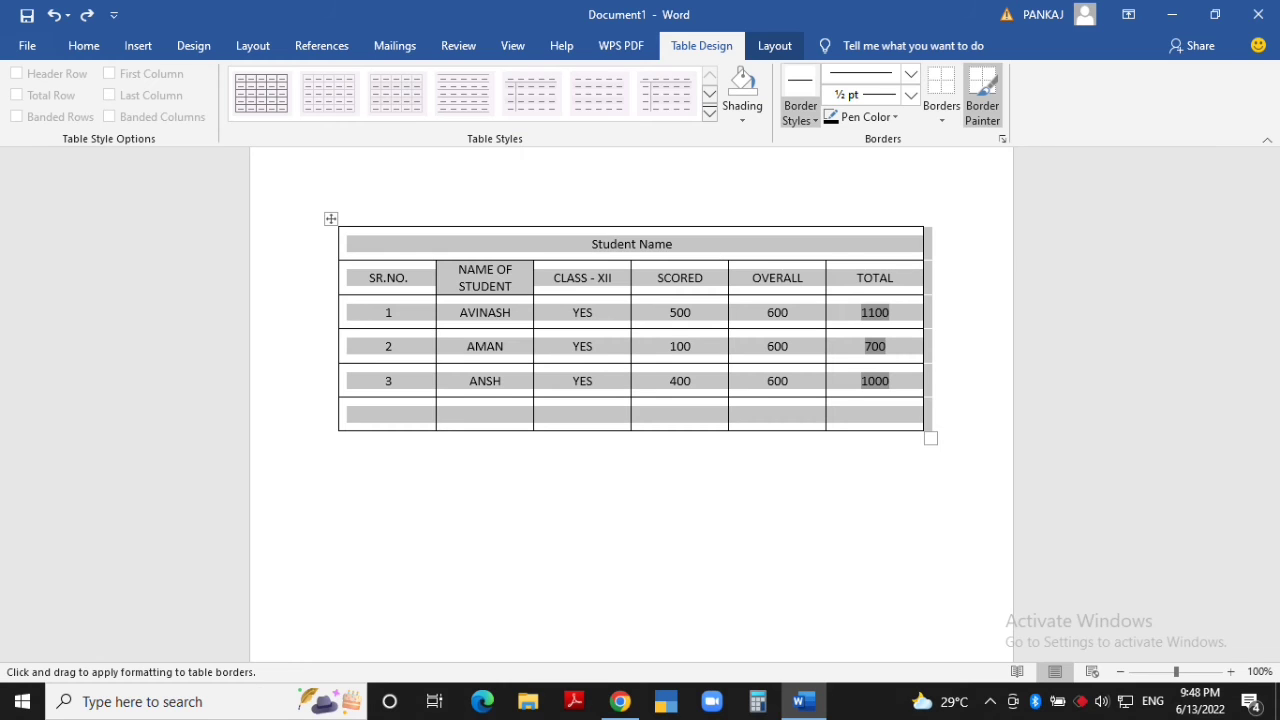
Apply a 3 pt black thin-thick-thin line style to all borders of the marks table.
left_click(800, 113)
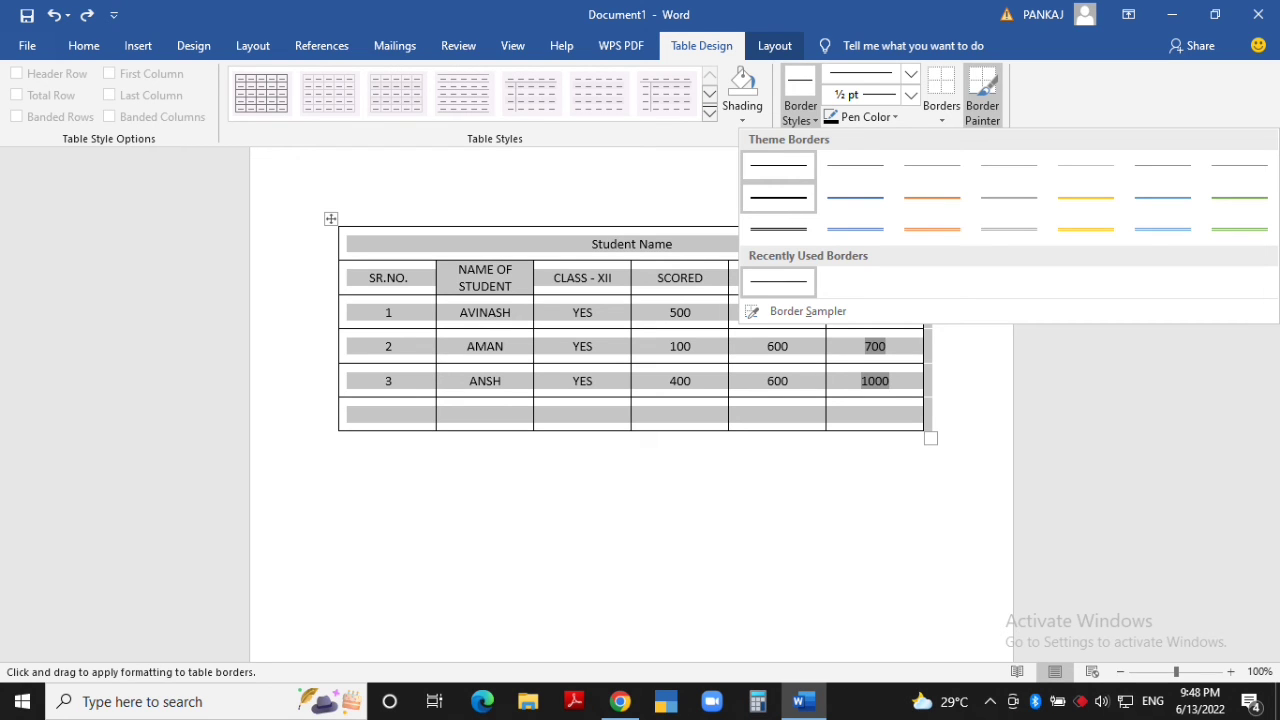
left_click(911, 74)
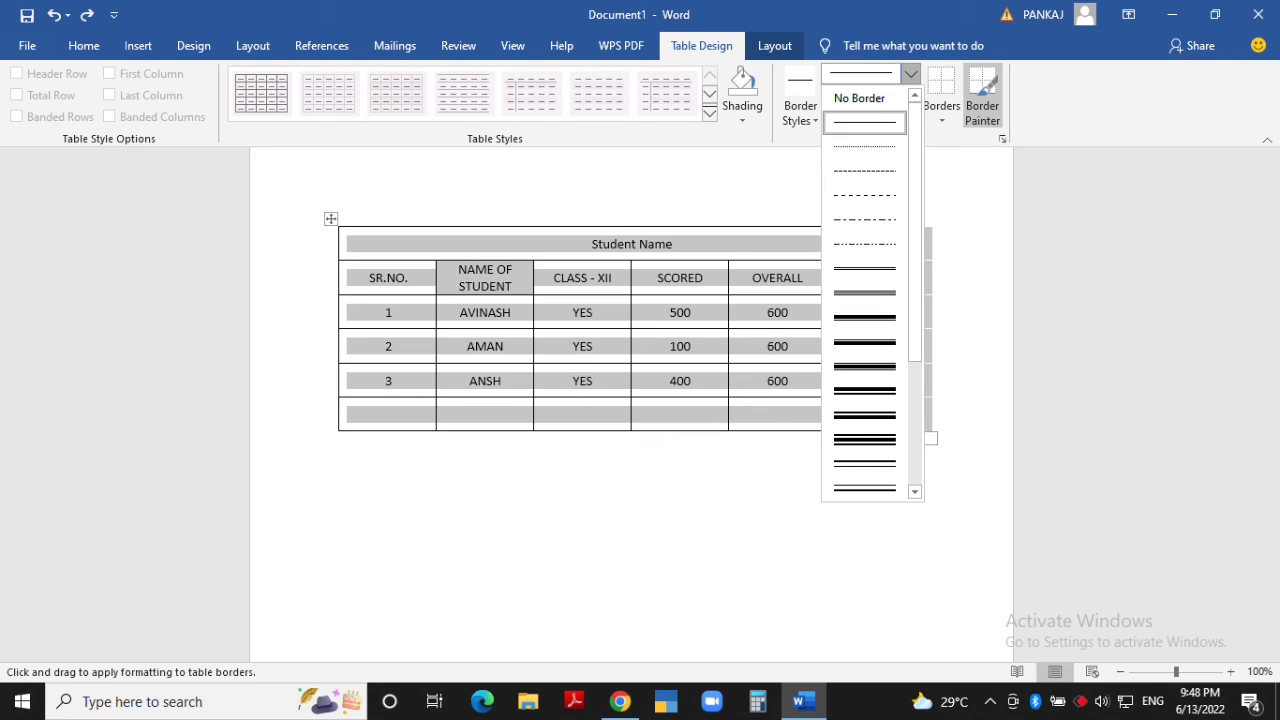
left_click(865, 439)
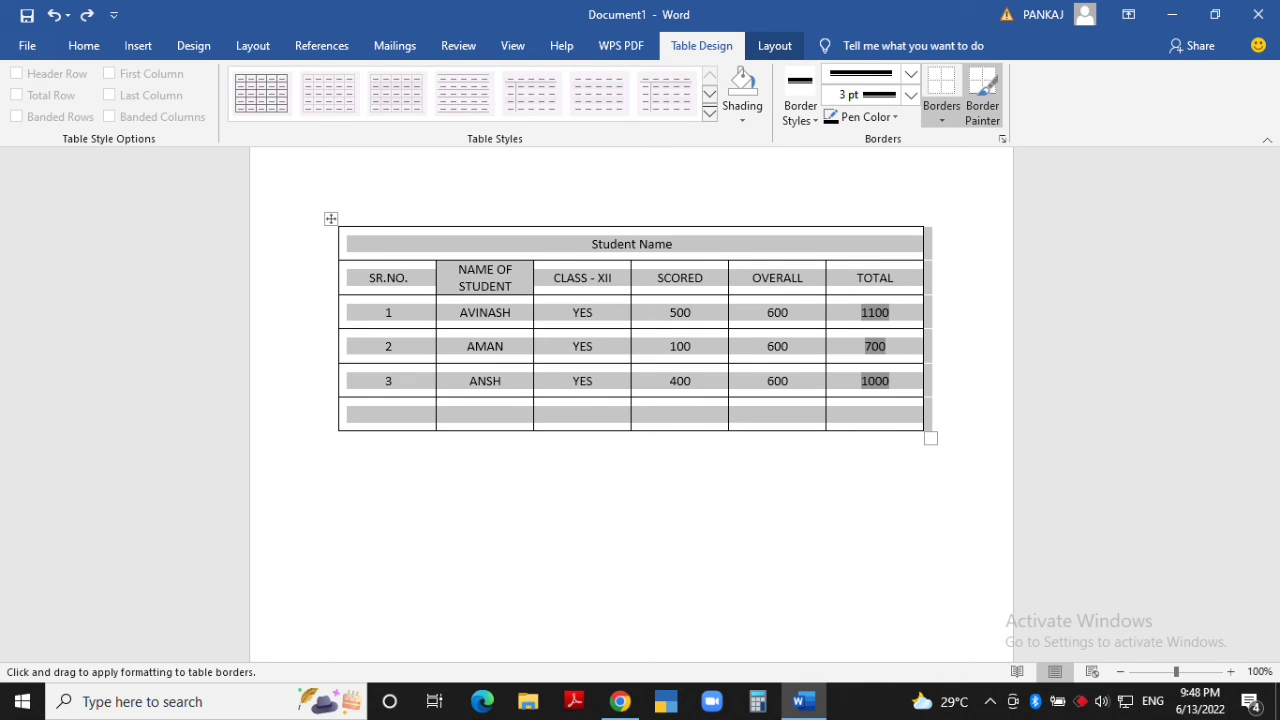
left_click(941, 110)
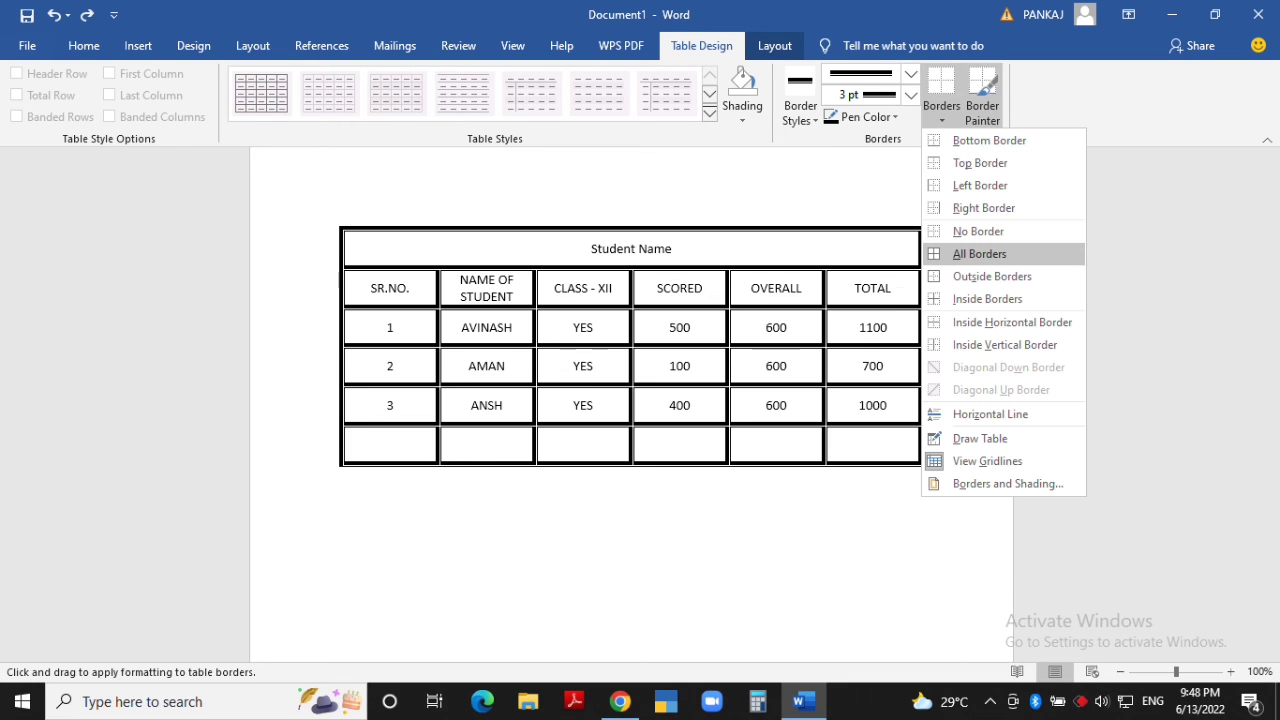
left_click(980, 253)
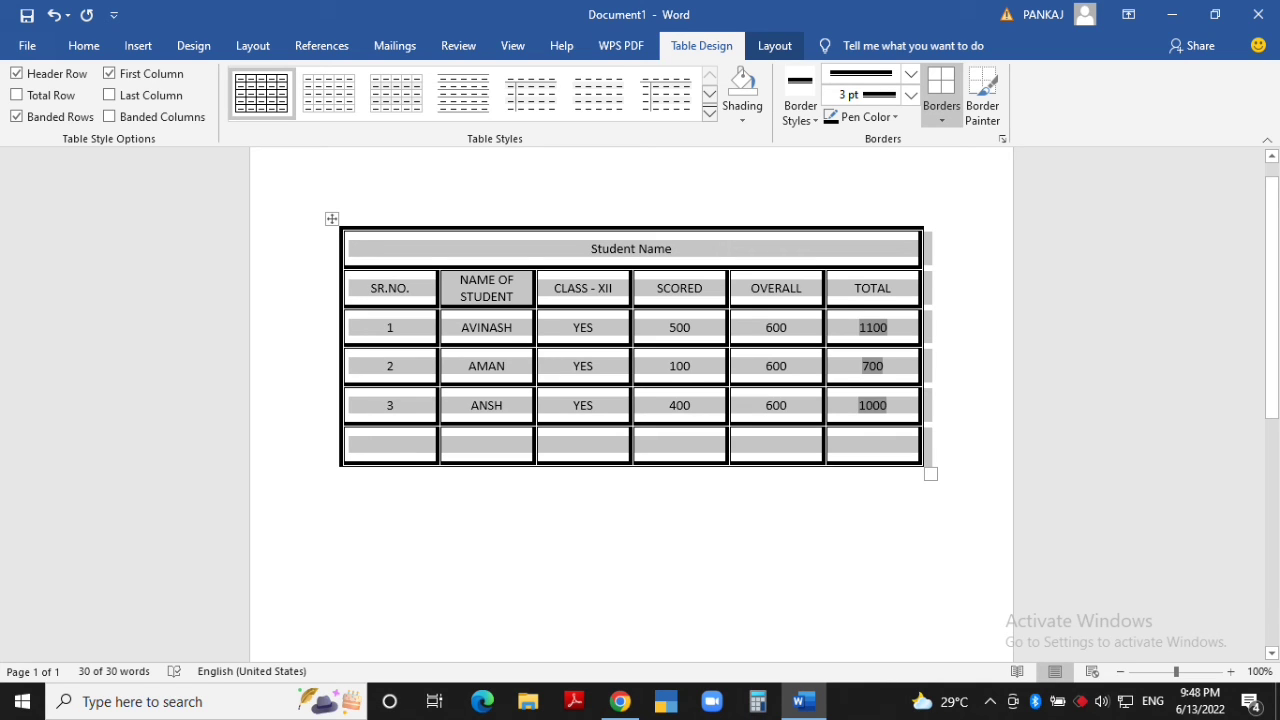
Recolour all borders of the marks table blue and shade its cells light blue.
left_click(865, 117)
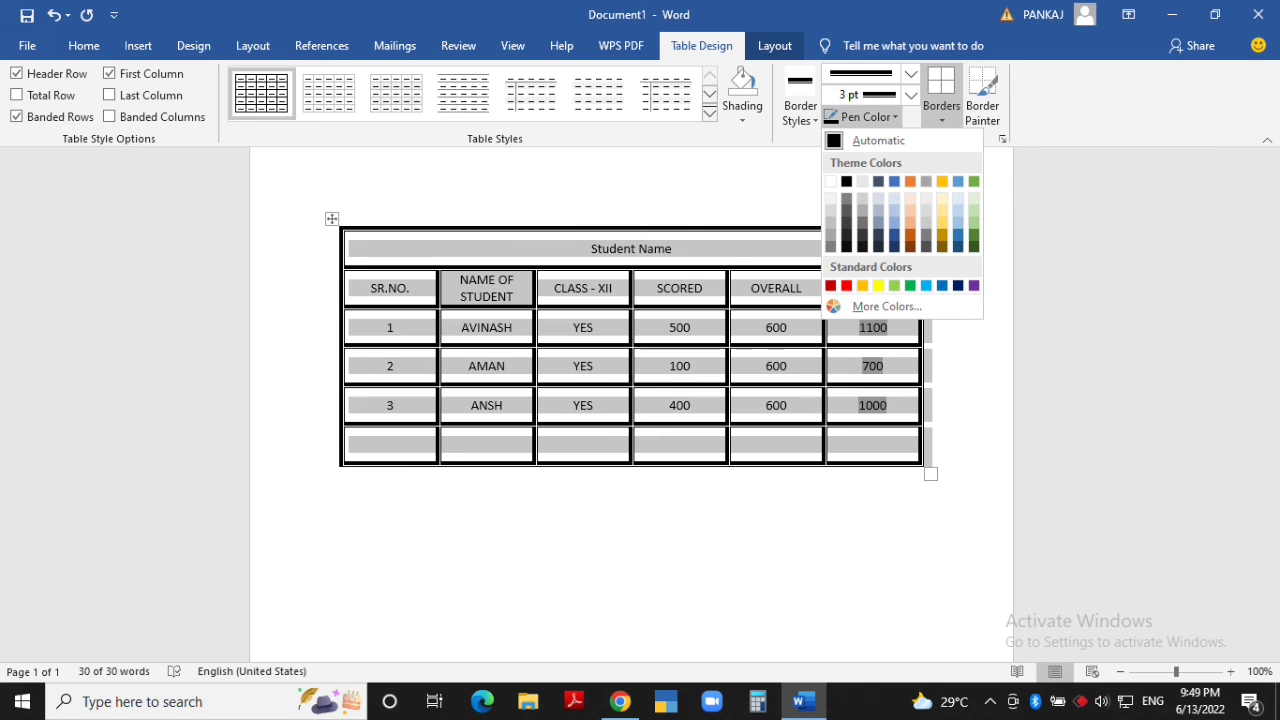
left_click(894, 182)
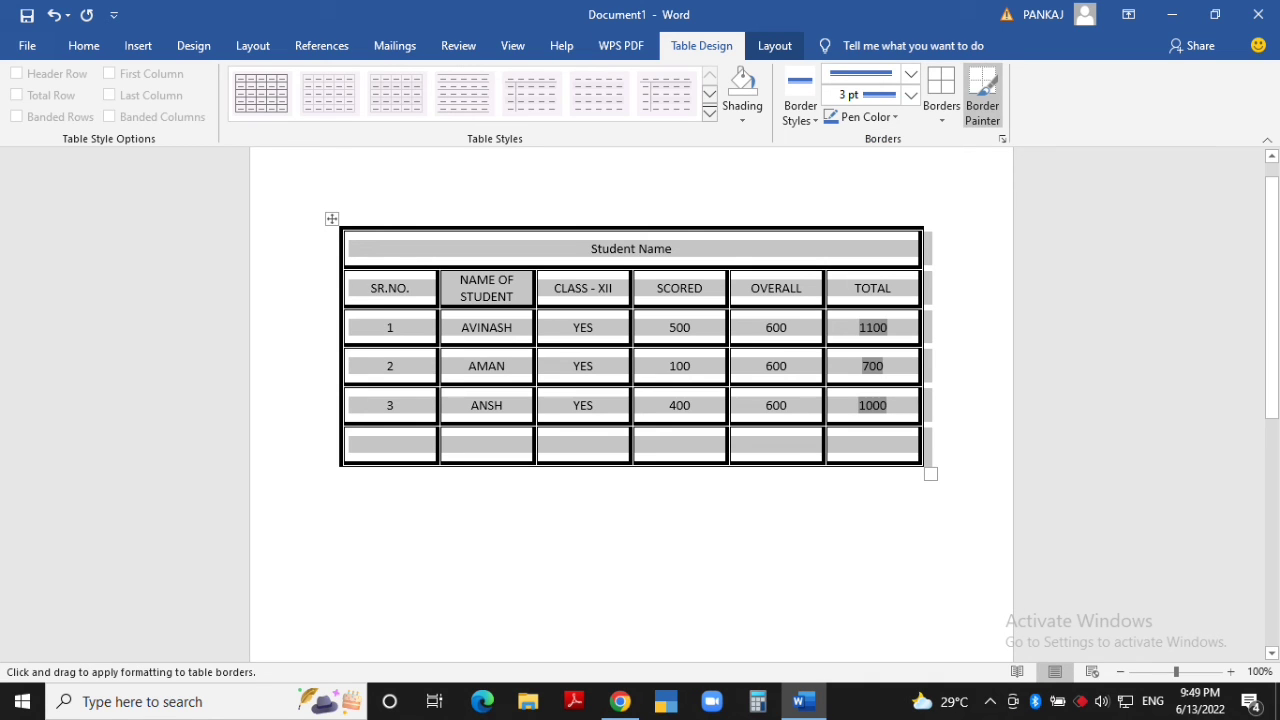
left_click(941, 118)
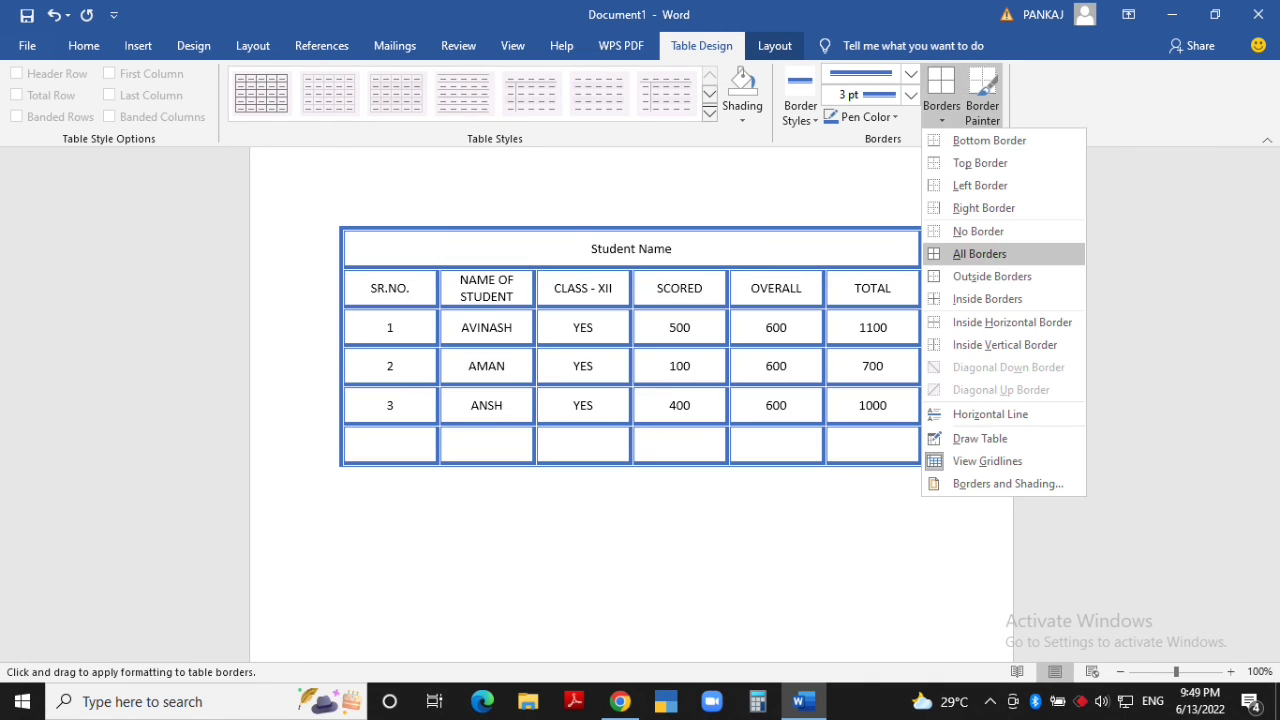
left_click(980, 254)
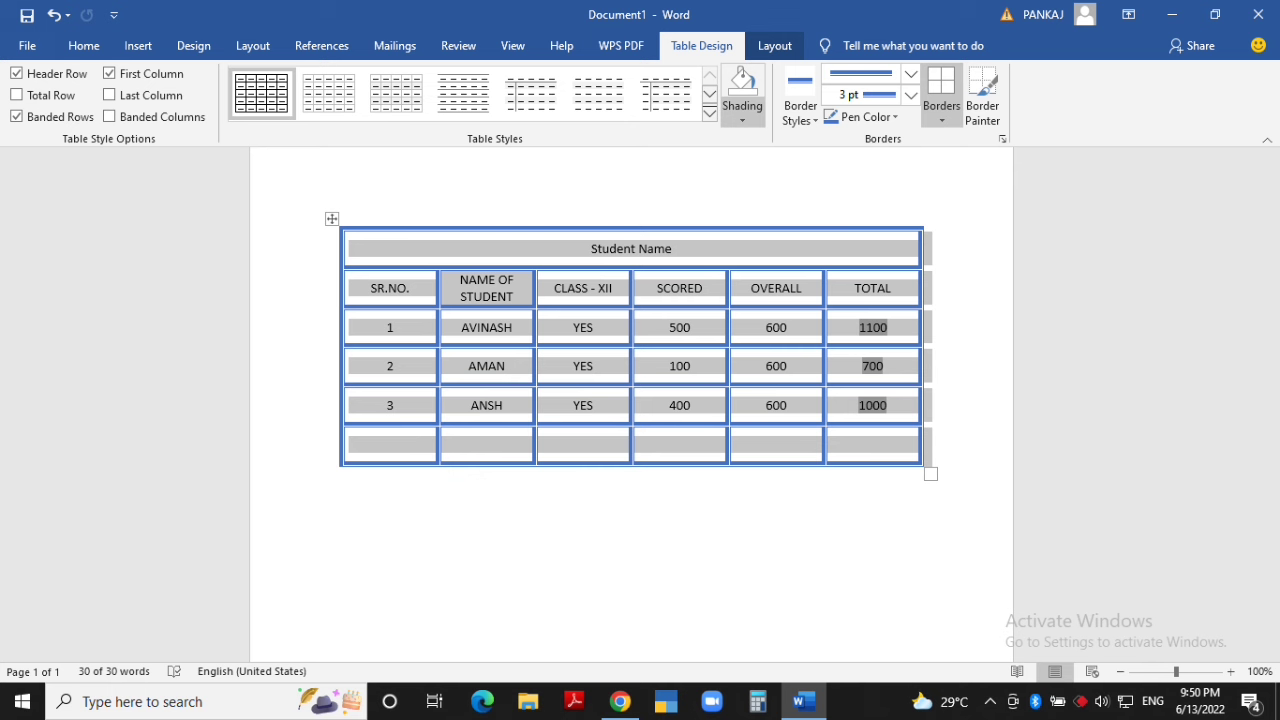
left_click(742, 119)
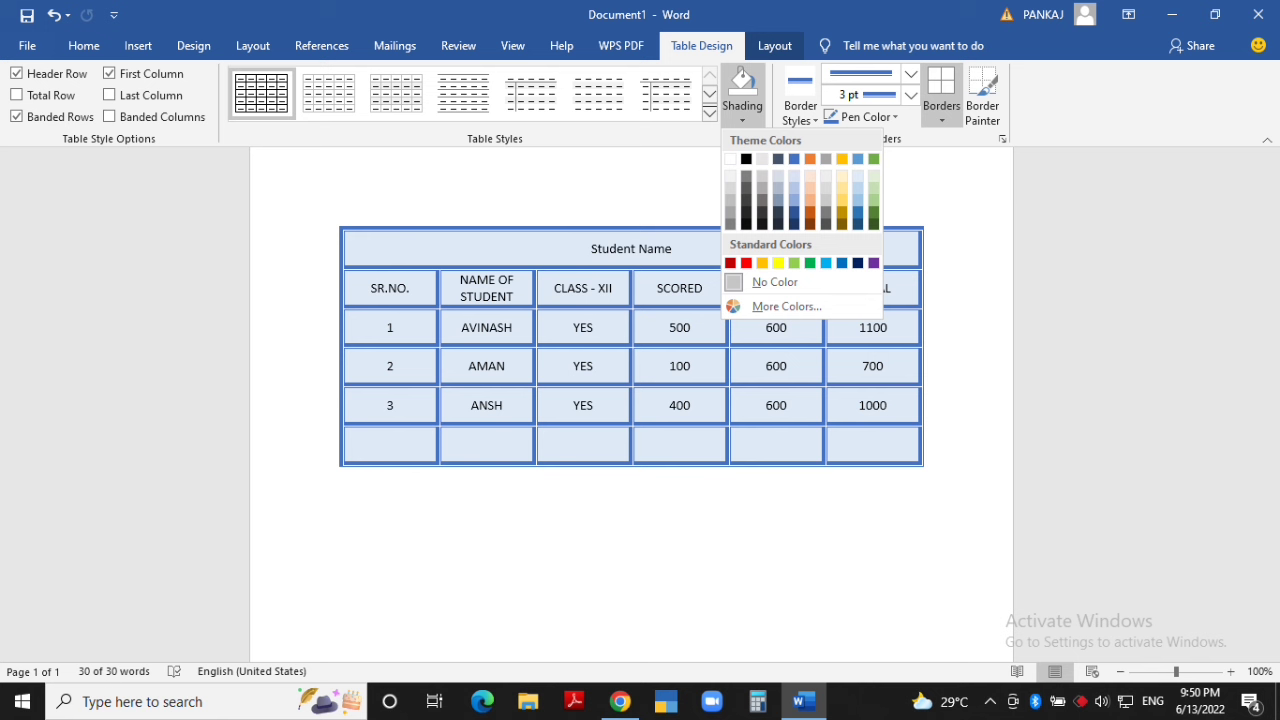
left_click(628, 544)
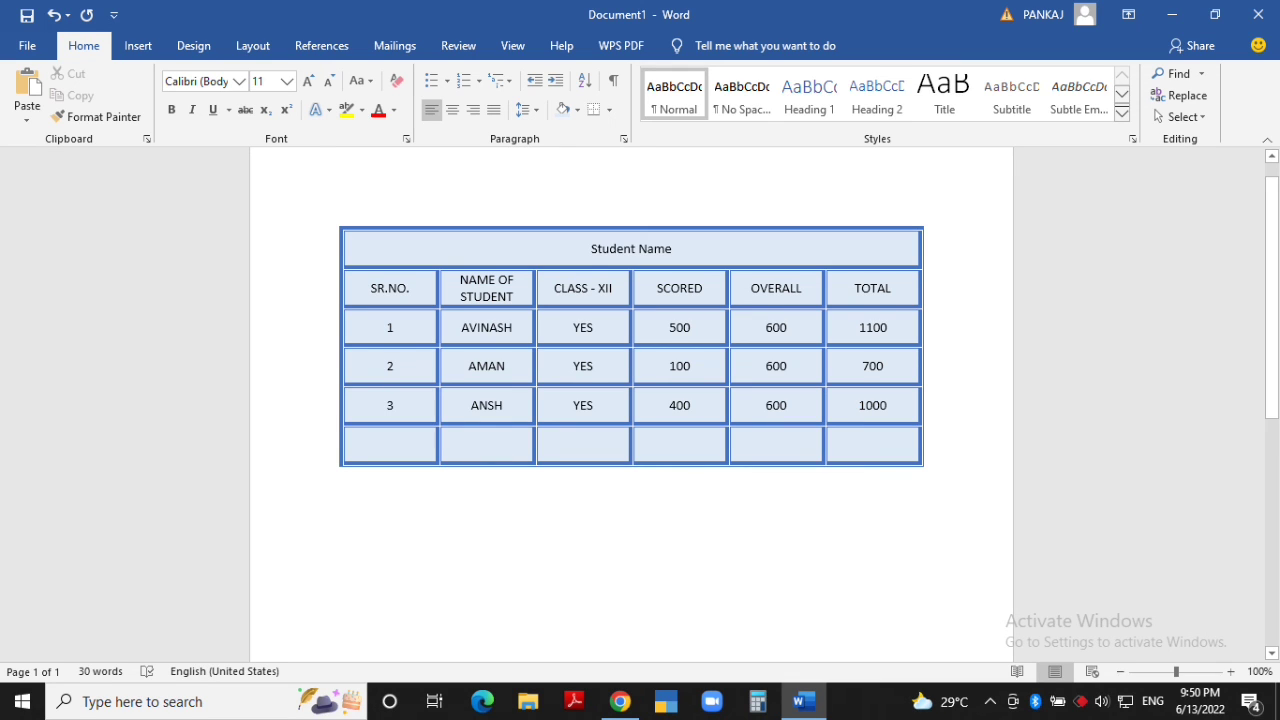
Apply the dark blue grid table style with a filled header row and first column to the whole marks table.
left_click(332, 218)
left_click(701, 46)
left_click(711, 117)
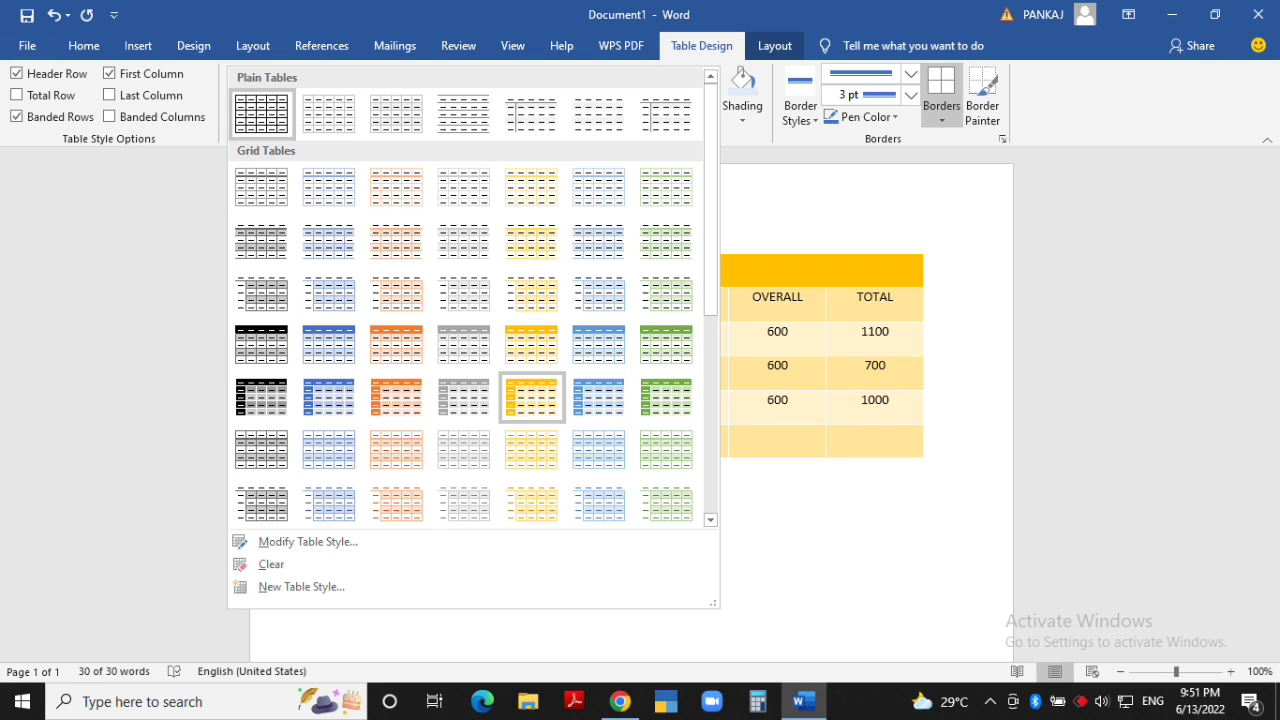
left_click(329, 398)
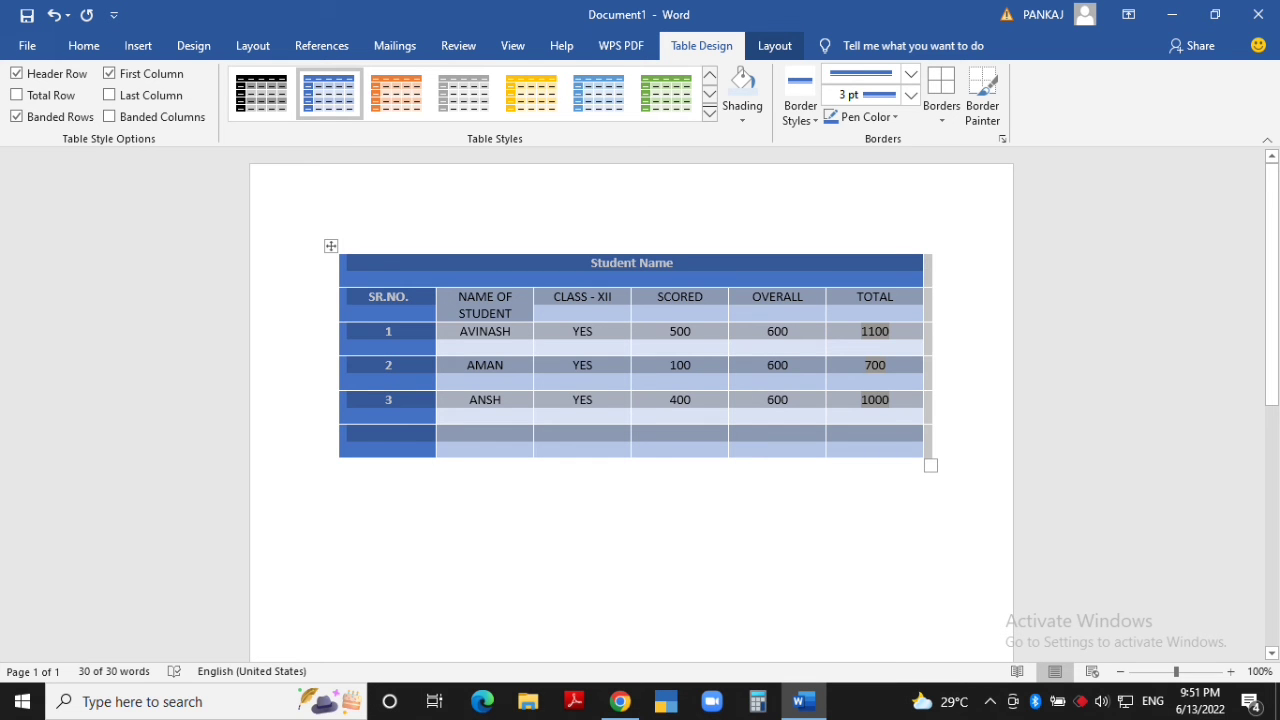
Turn on the Total Row, Last Column and Banded Columns style options for the marks table.
left_click(16, 95)
left_click(109, 95)
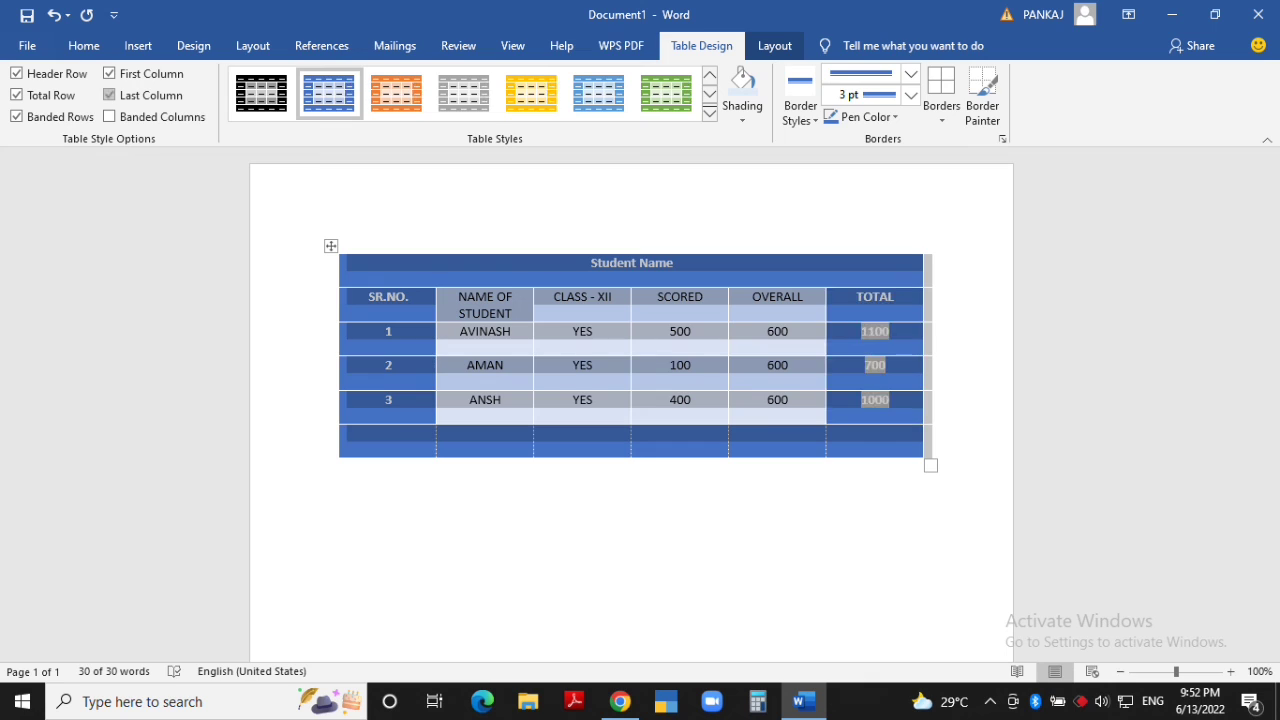
left_click(109, 116)
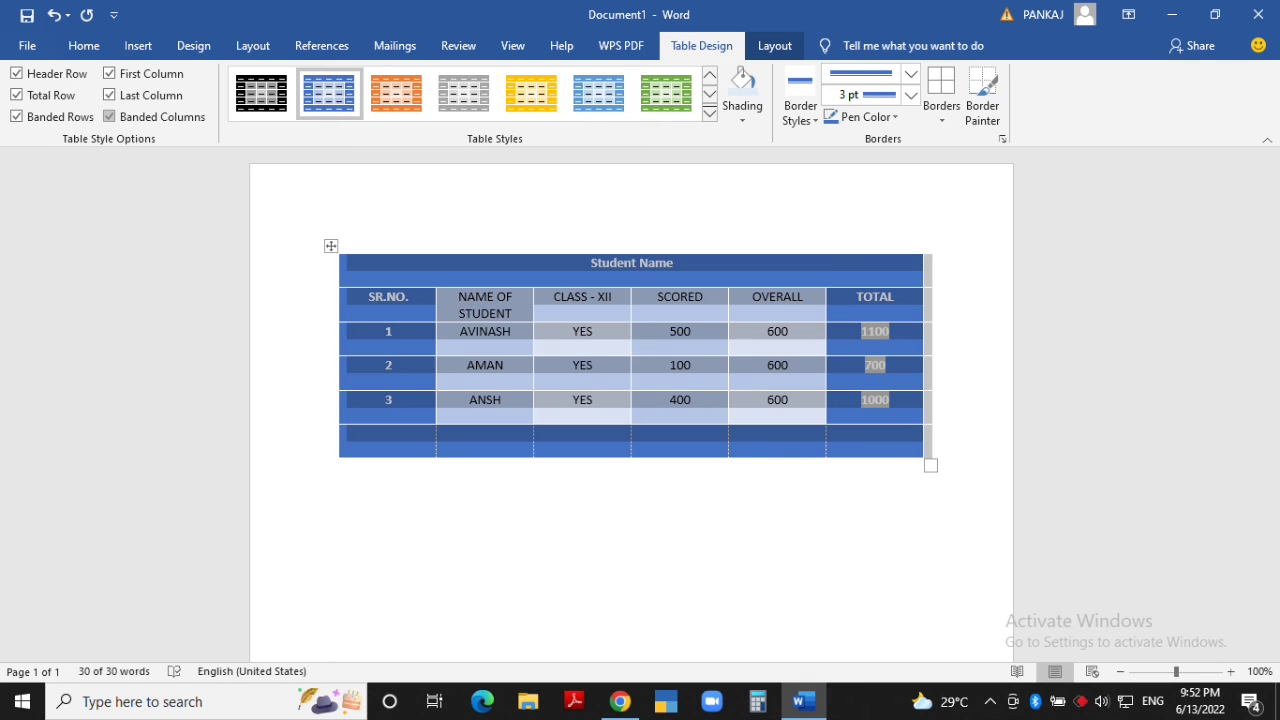
Insert an embedded Excel spreadsheet below the marks table.
key("Down")
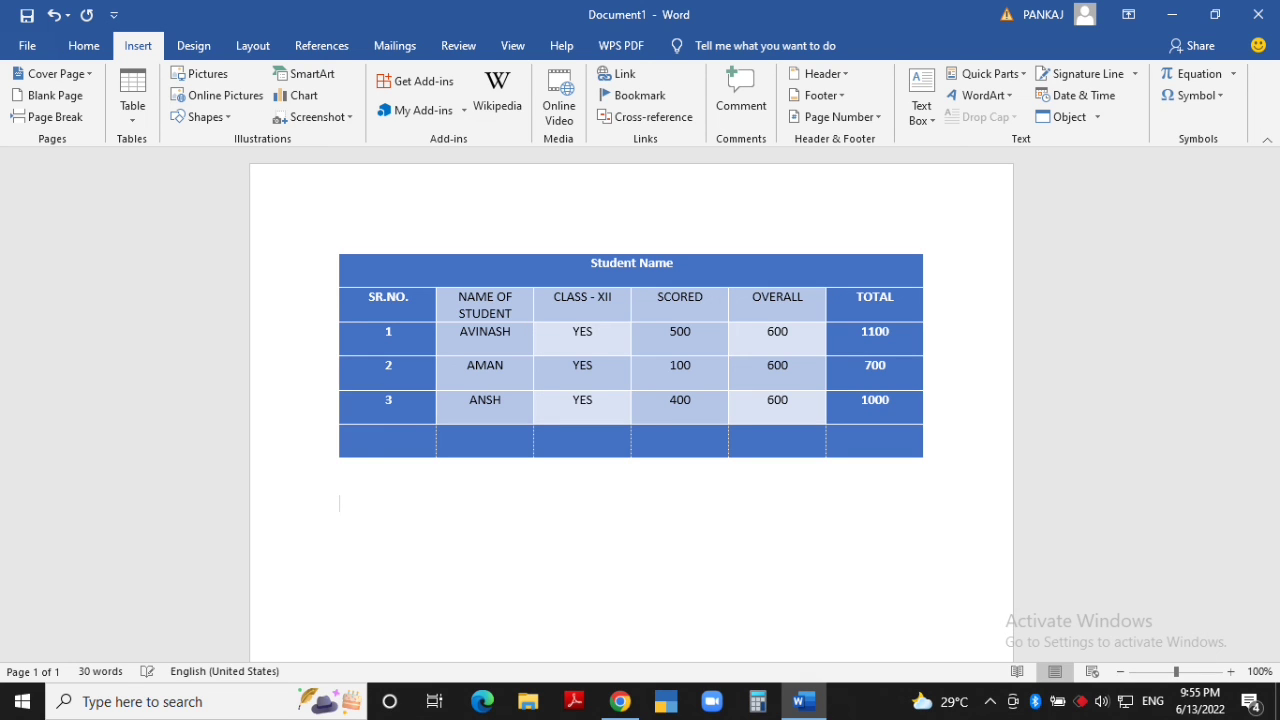
left_click(132, 97)
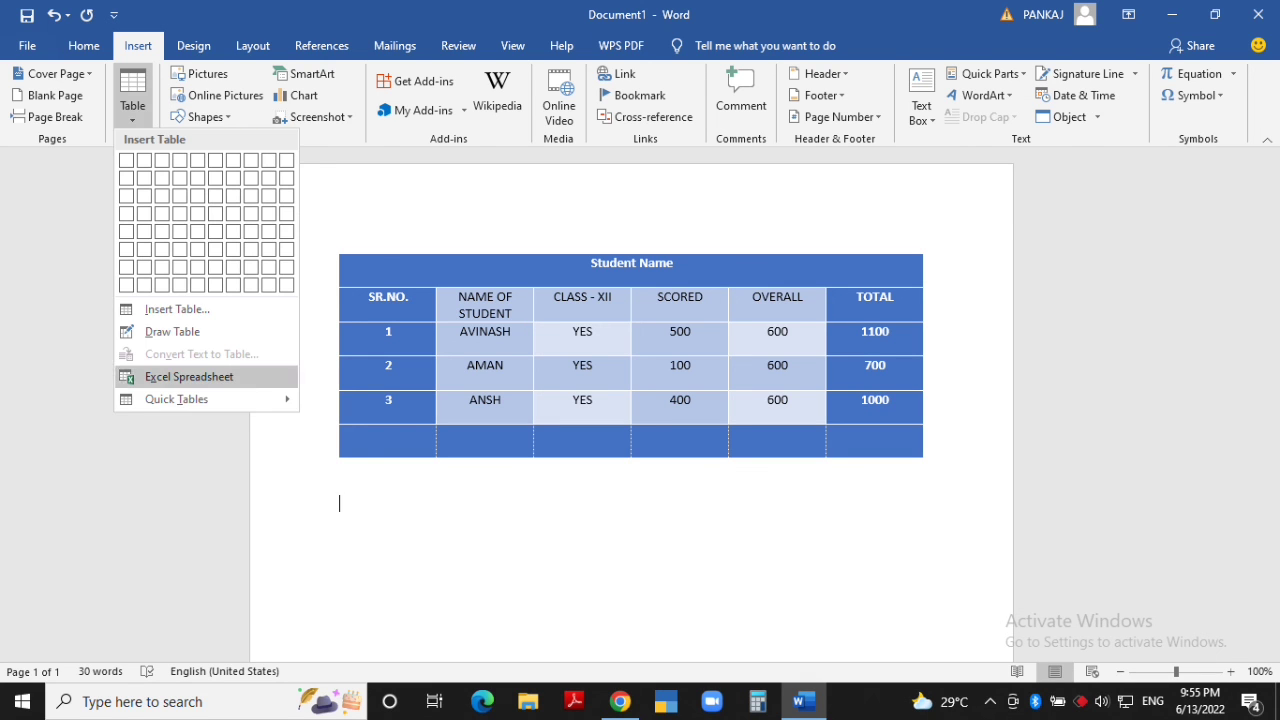
left_click(189, 376)
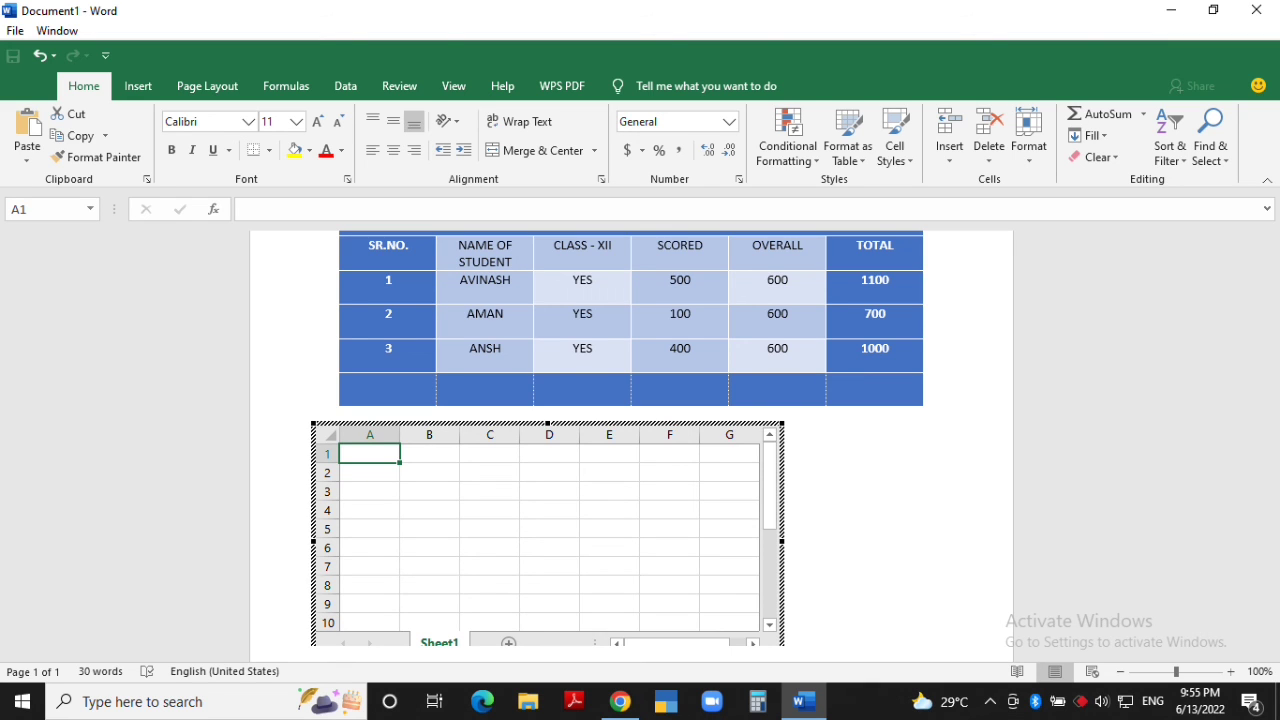
Fill the embedded sheet with SR .NO. and MARKS headings in A1:B1, serial numbers 1 to 3, and marks 62, 35 and 45 beneath.
type("SR .NO.")
key("Tab")
type("MARKS")
key("Return")
type("1")
key("Return")
type("2")
key("Return")
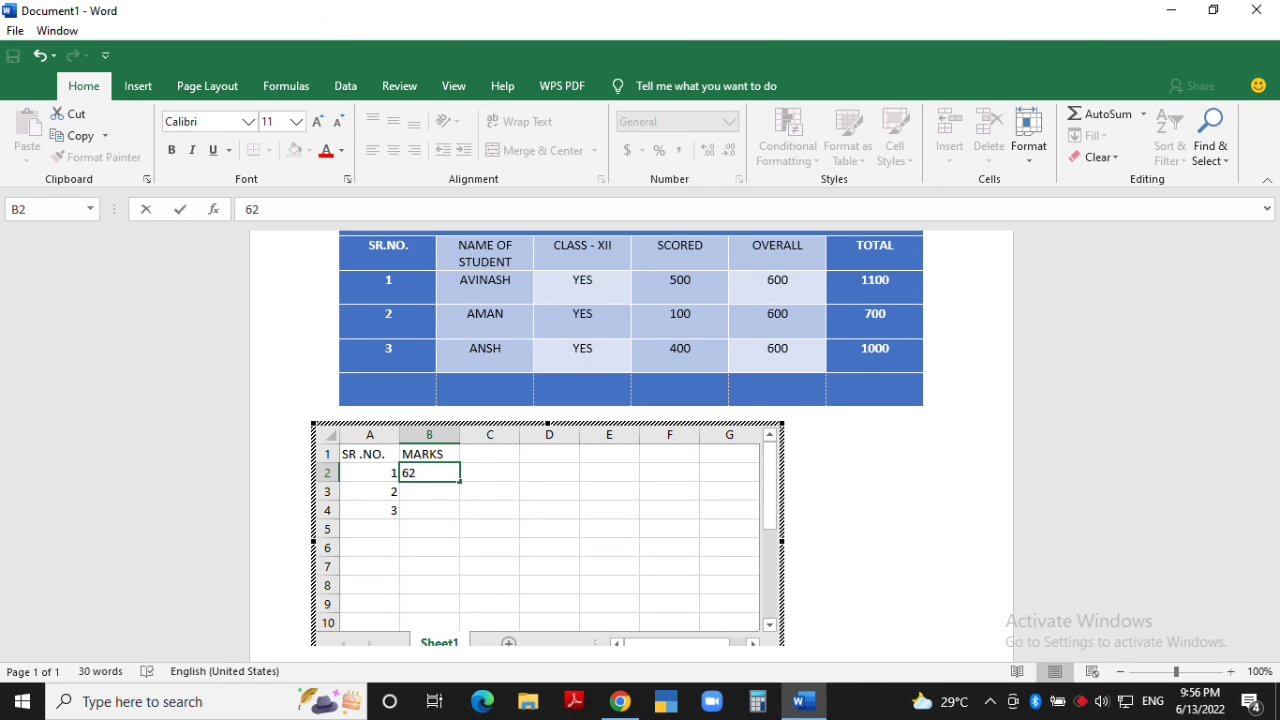
key("Return")
type("45")
key("Return")
Convert the range A1:B5 of the embedded sheet into a table with a header row.
key("ctrl+a")
key("ctrl+t")
key("Return")
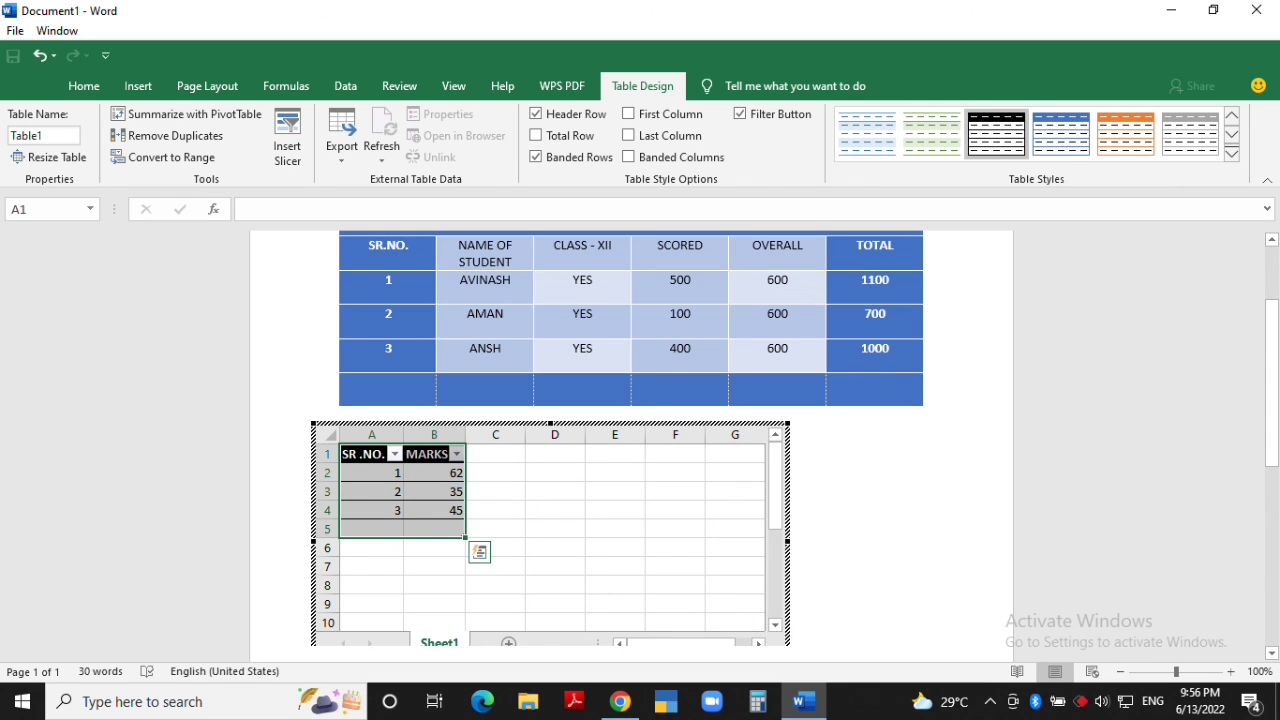
Total the MARKS column with AutoSum in cell B5 of the embedded sheet.
left_click(427, 454)
left_click(286, 86)
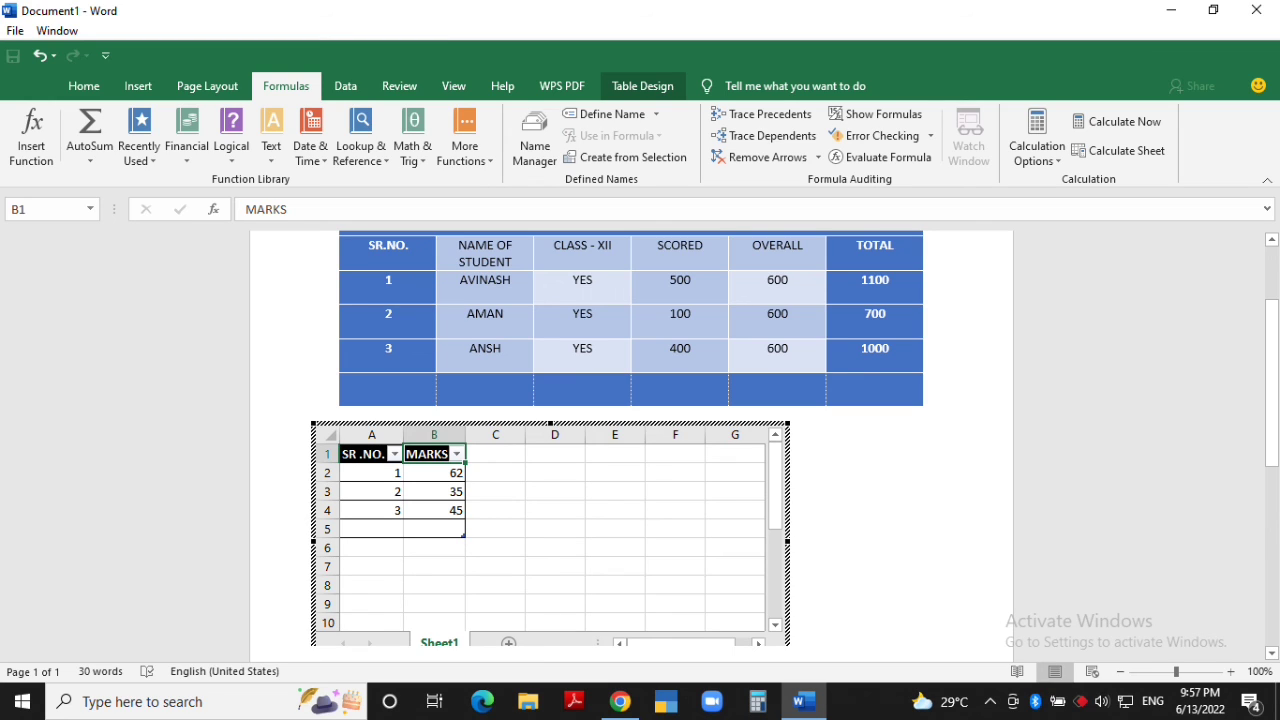
left_click_drag(428, 454, 434, 529)
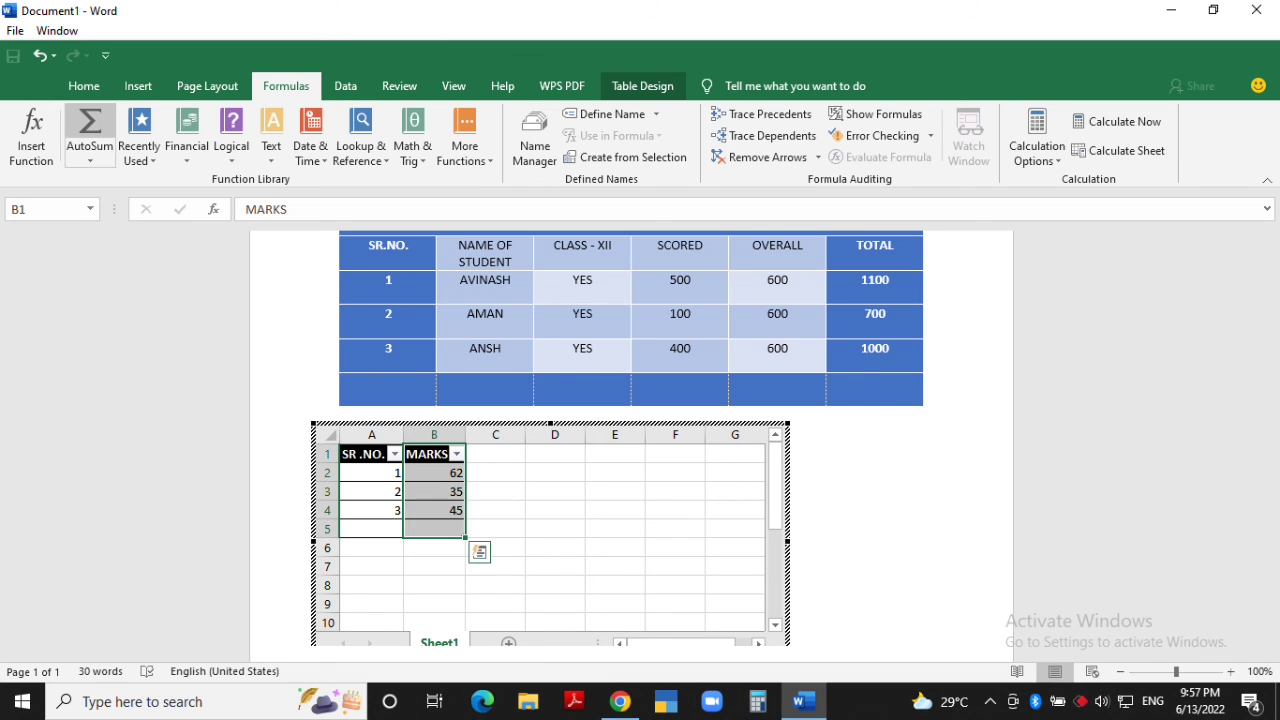
left_click(90, 123)
left_click(371, 529)
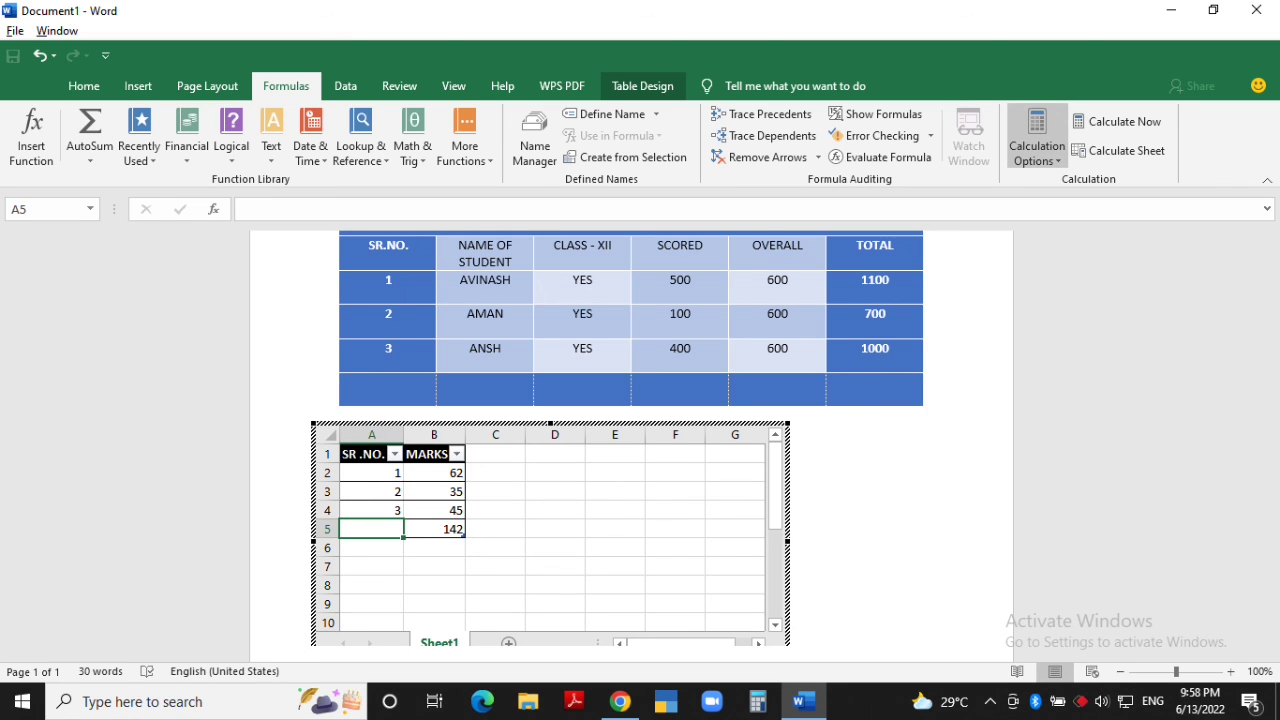
Leave the embedded spreadsheet, reopen it for editing and return to the document.
left_click(893, 530)
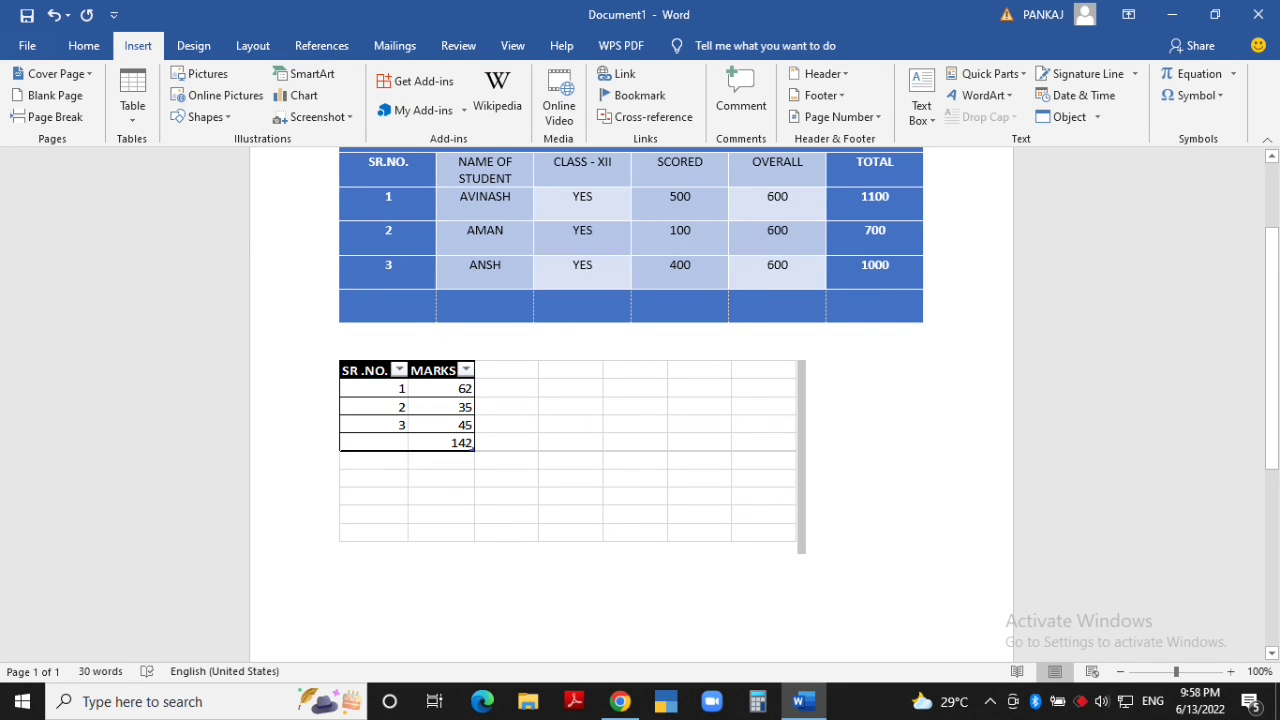
double_click(567, 451)
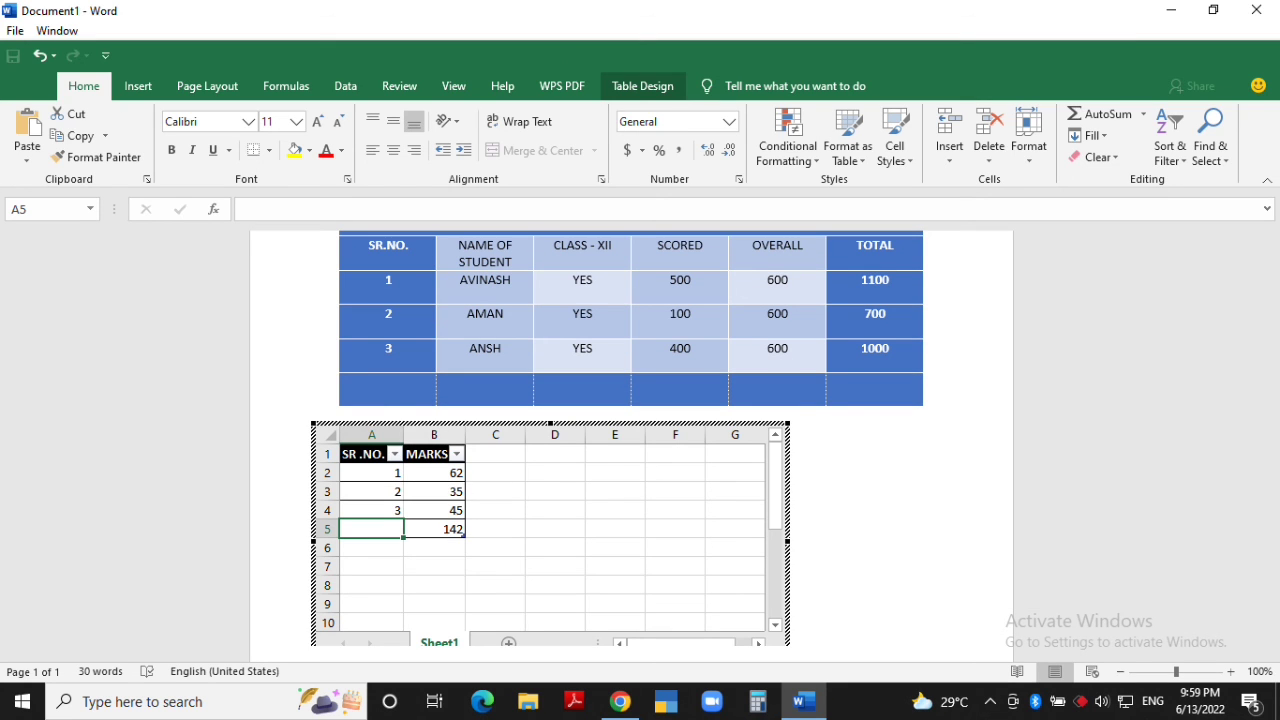
left_click(893, 530)
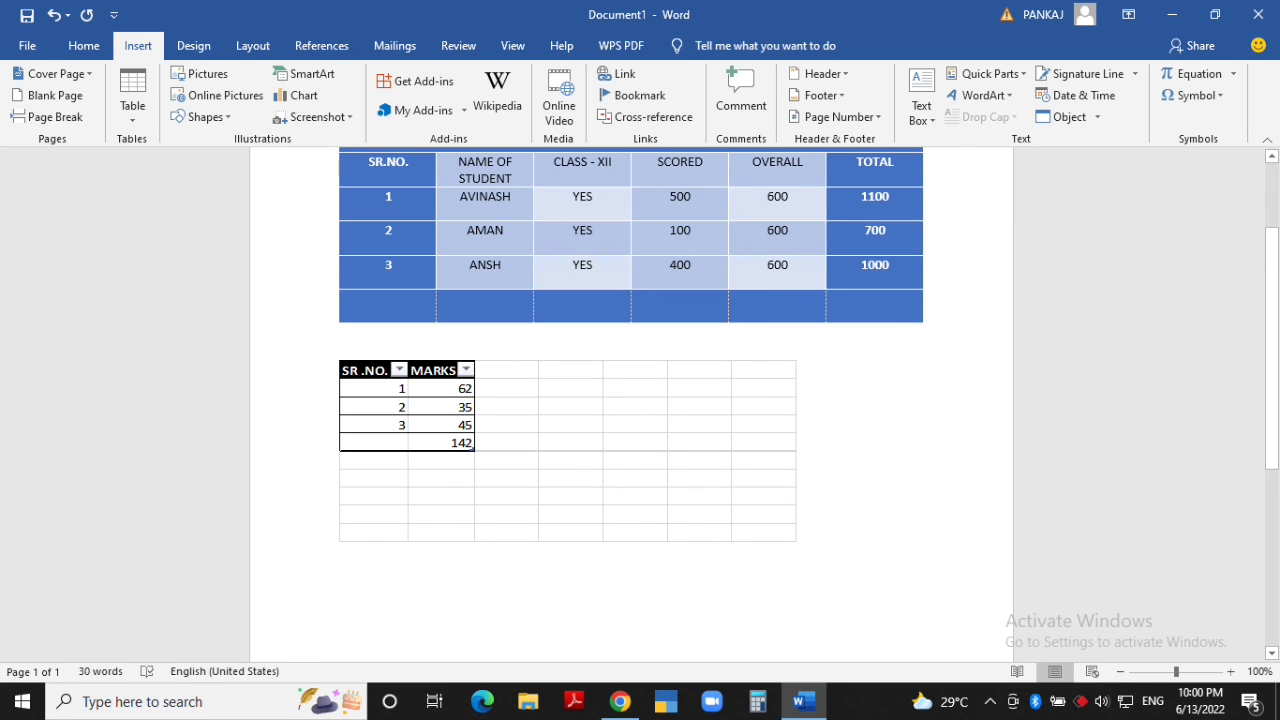
Insert the Greek alphabet quick table below the embedded spreadsheet.
left_click(132, 98)
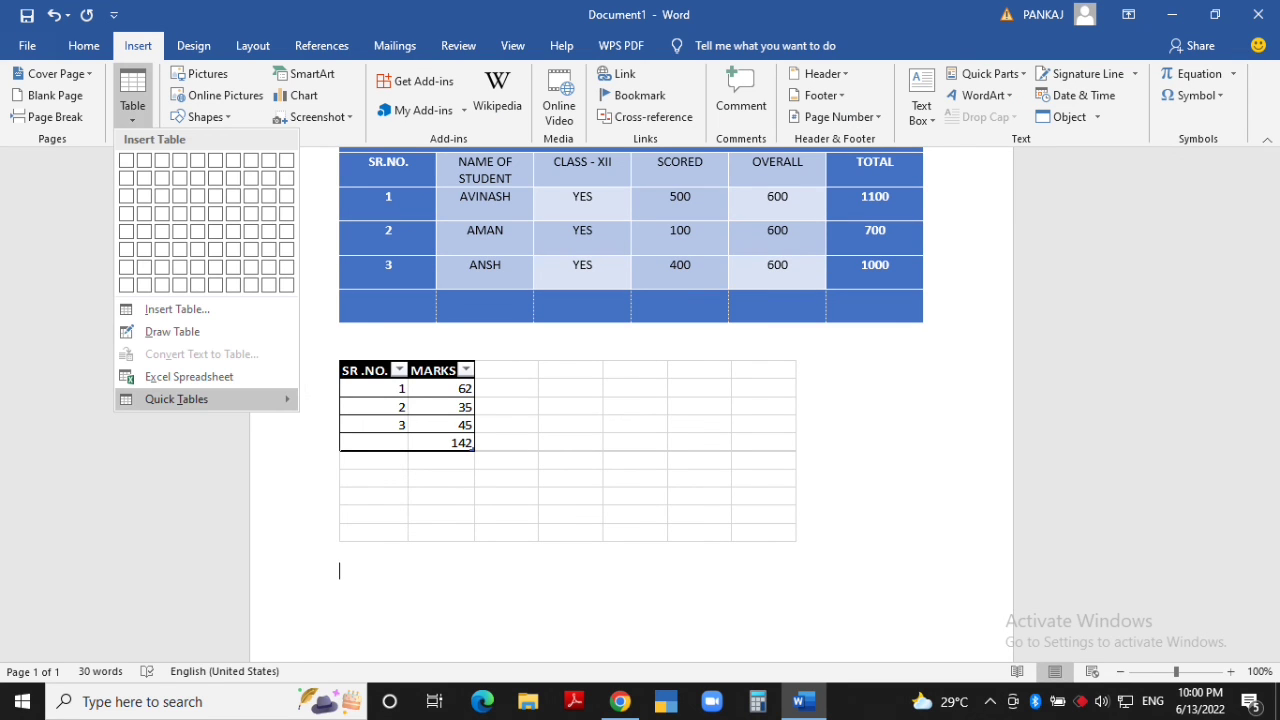
mouse_move(180, 399)
scroll(482, 560, "up", 2)
left_click(482, 605)
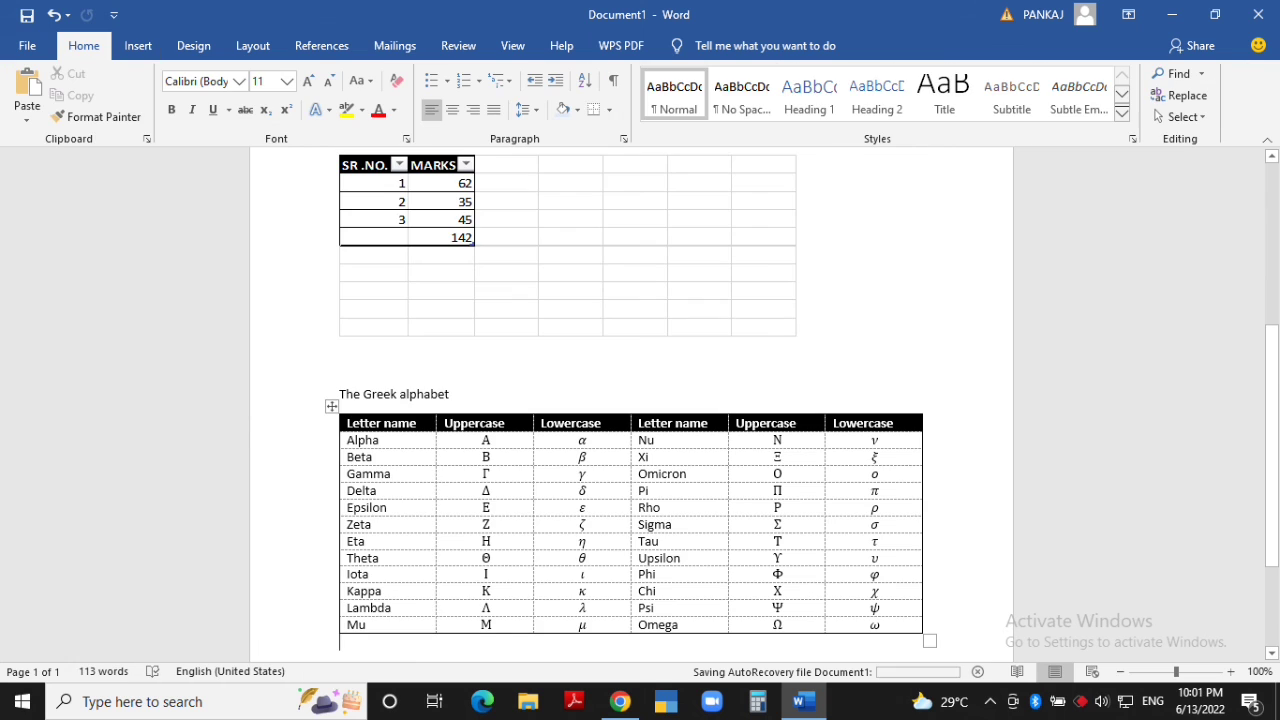